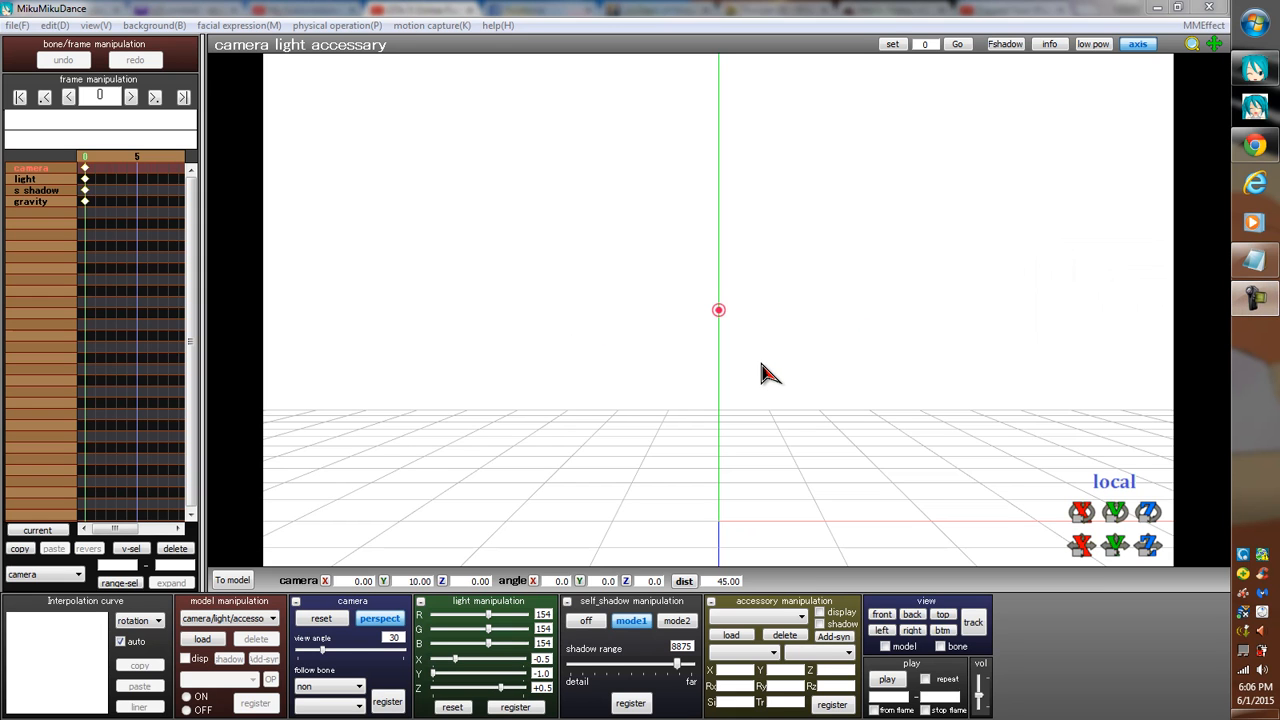
Load the Miku Hatsune model from the Model folder and accept its model information.
click(204, 640)
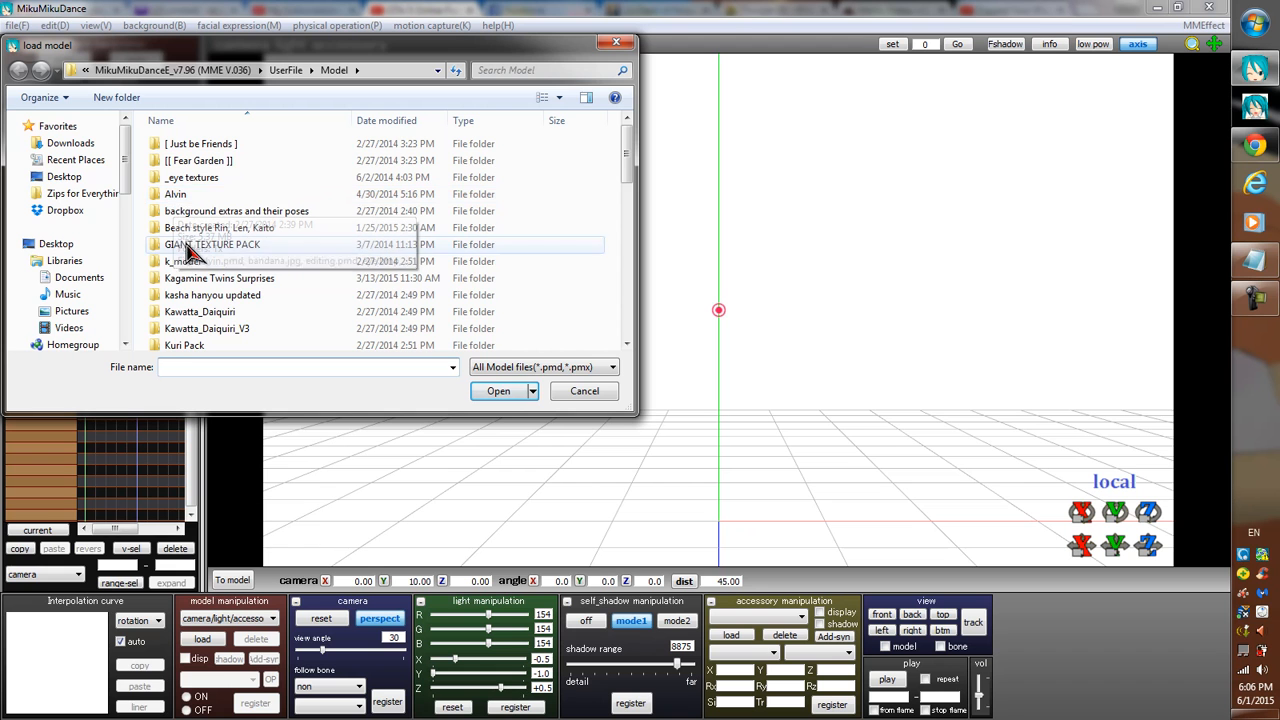
scroll(245, 280, down, 10)
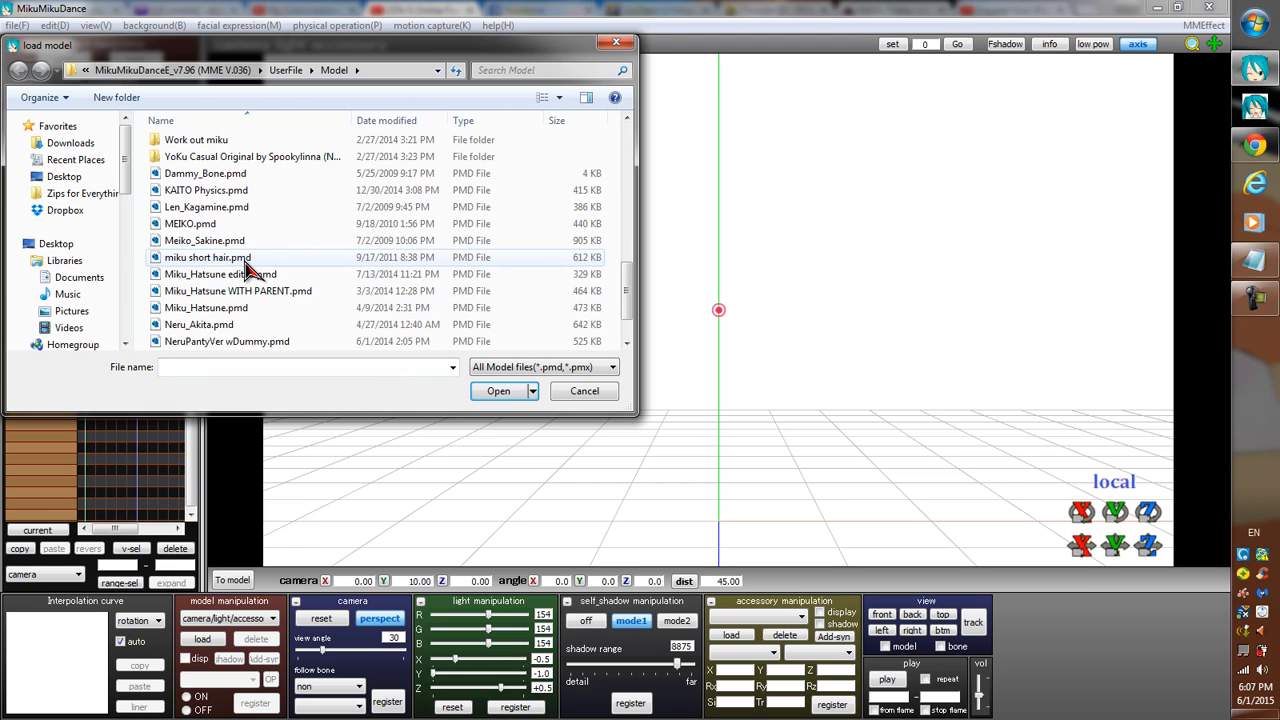
double_click(252, 258)
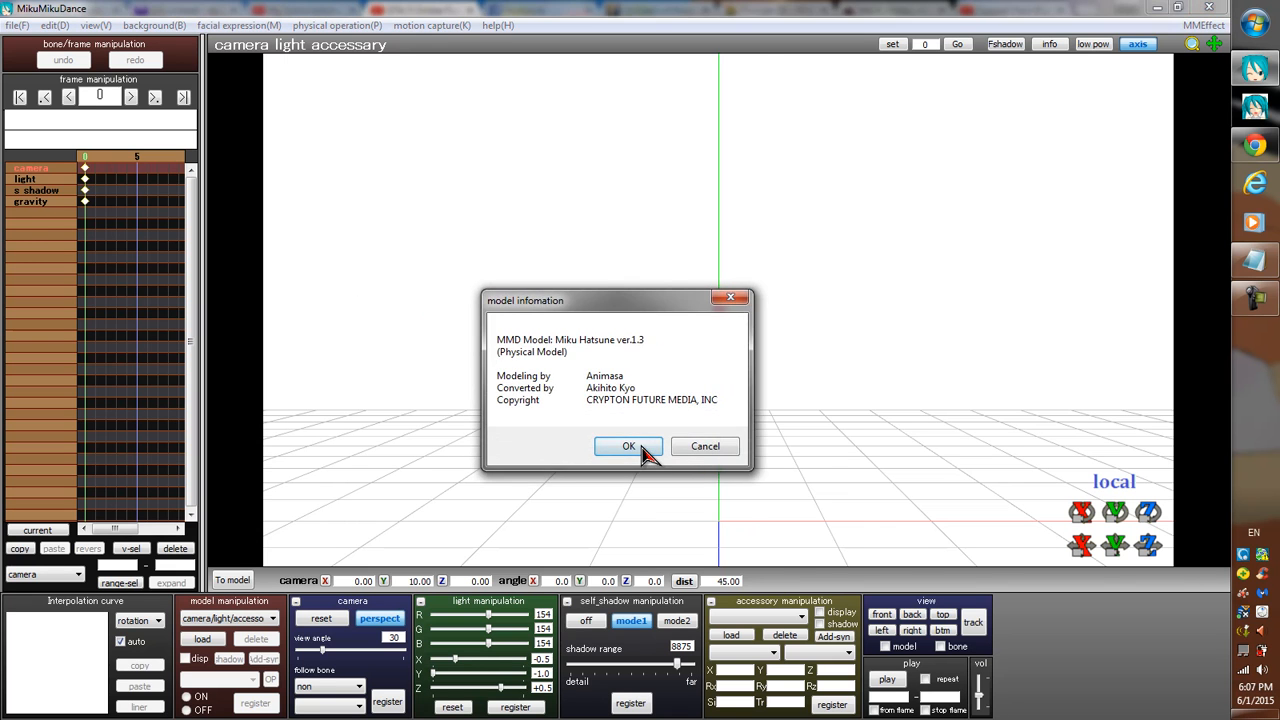
click(640, 450)
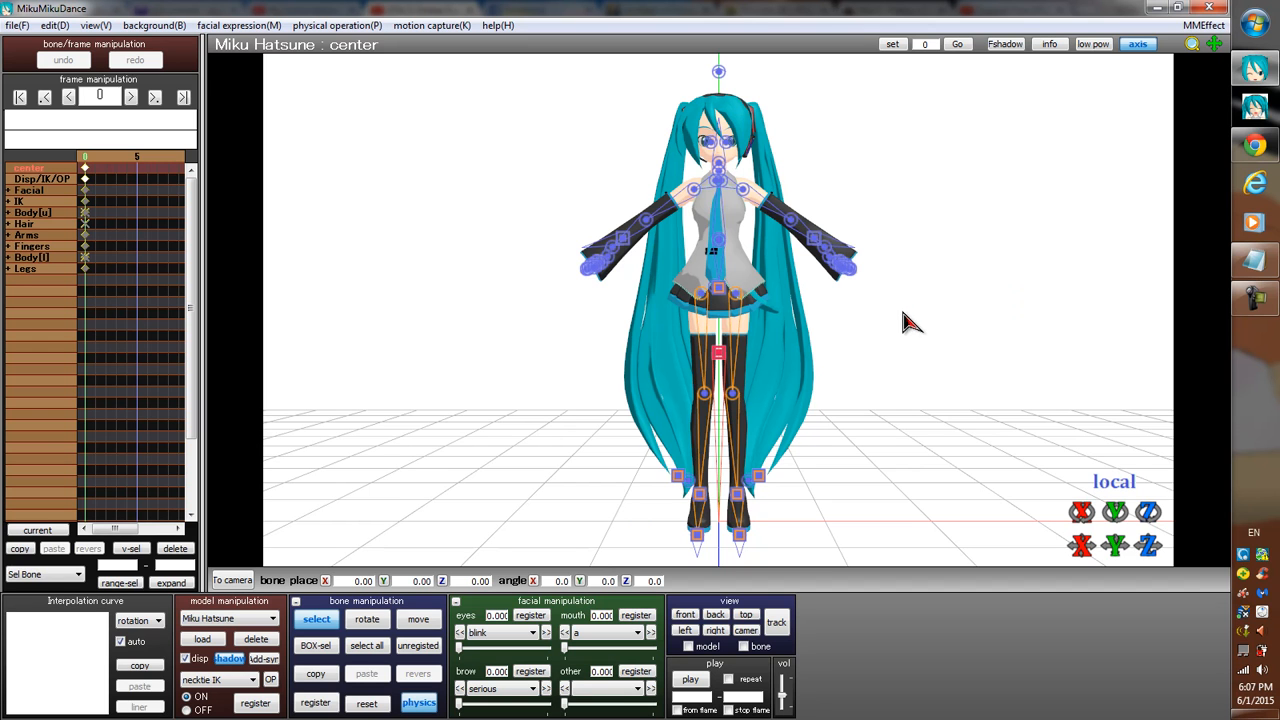
Switch the viewport background to black and frame the model's face in close-up.
key(b)
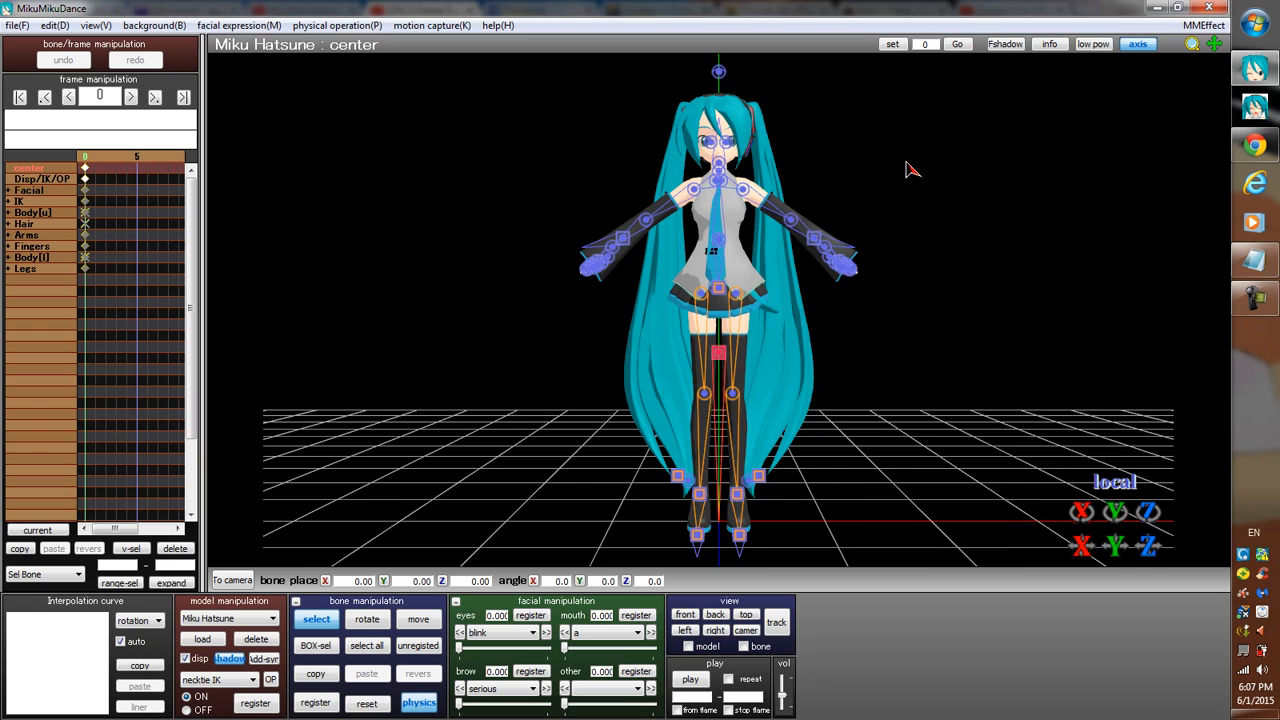
scroll(760, 185, up, 4)
middle_drag(722, 200, 720, 442)
scroll(809, 371, up, 10)
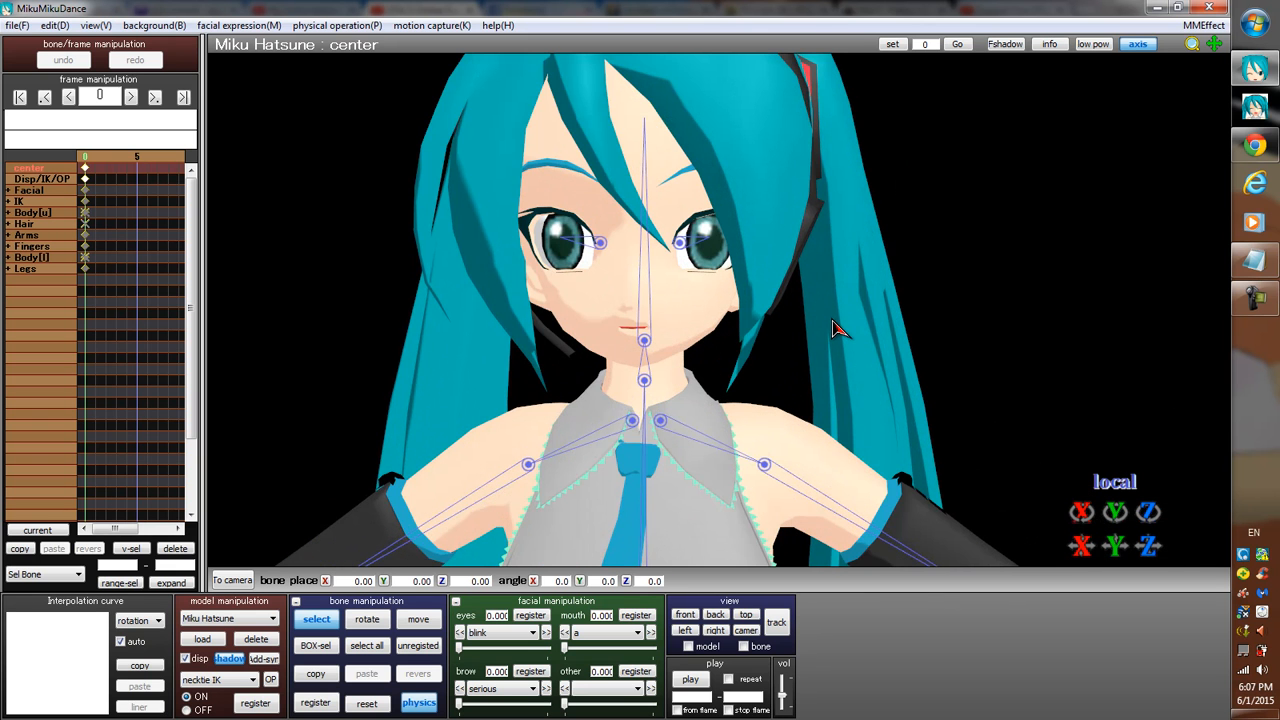
scroll(808, 331, up, 2)
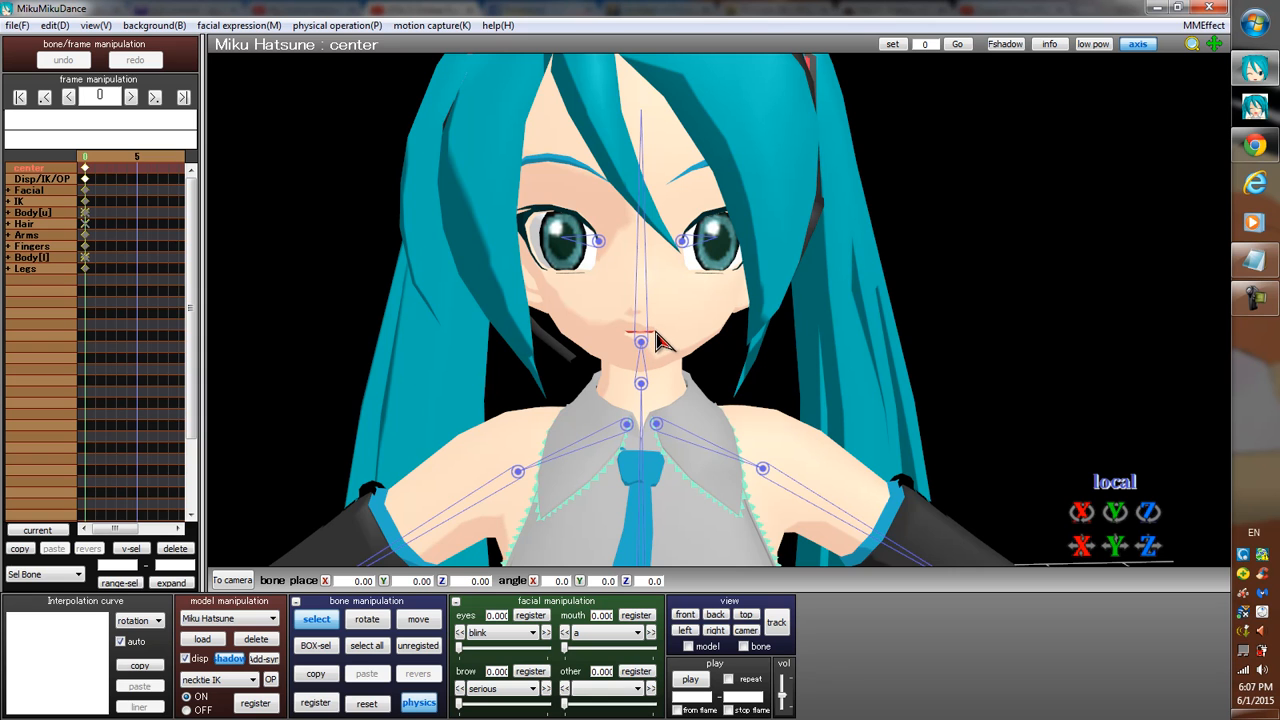
Preview the mouth shapes a and i on the model, returning each to 0.
click(638, 633)
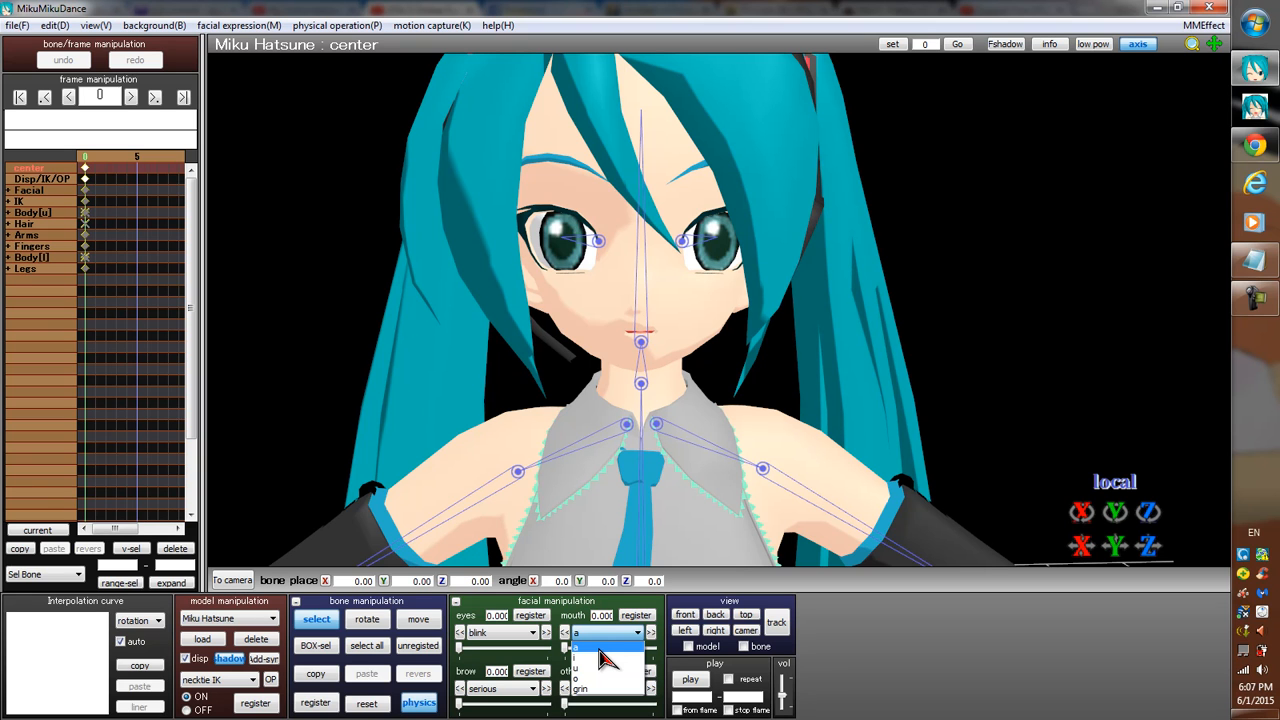
click(599, 649)
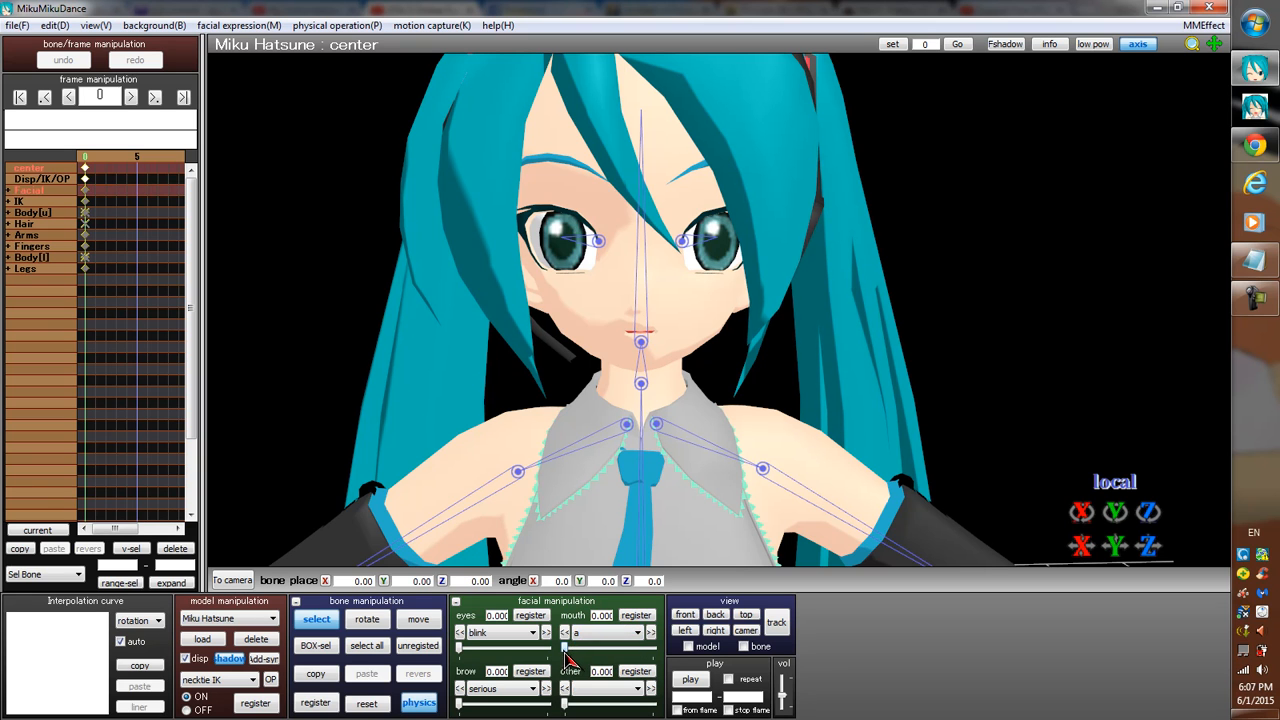
drag(564, 648, 525, 650)
click(622, 637)
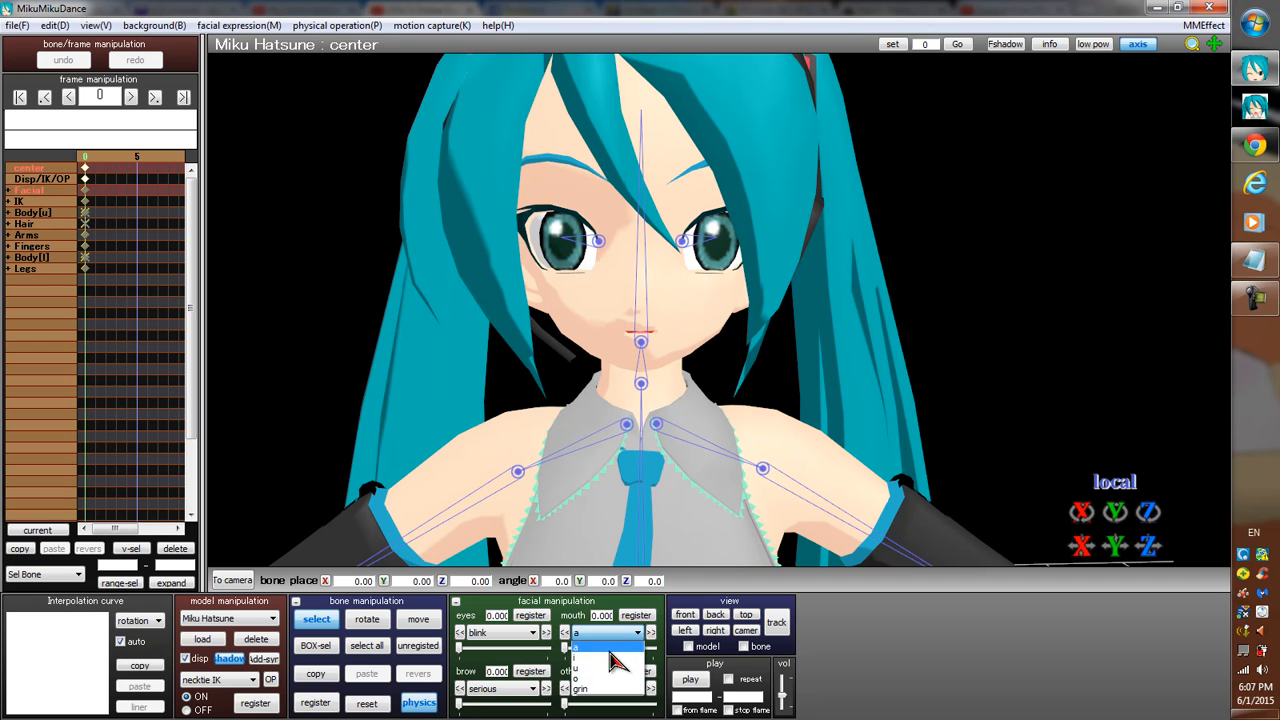
click(595, 658)
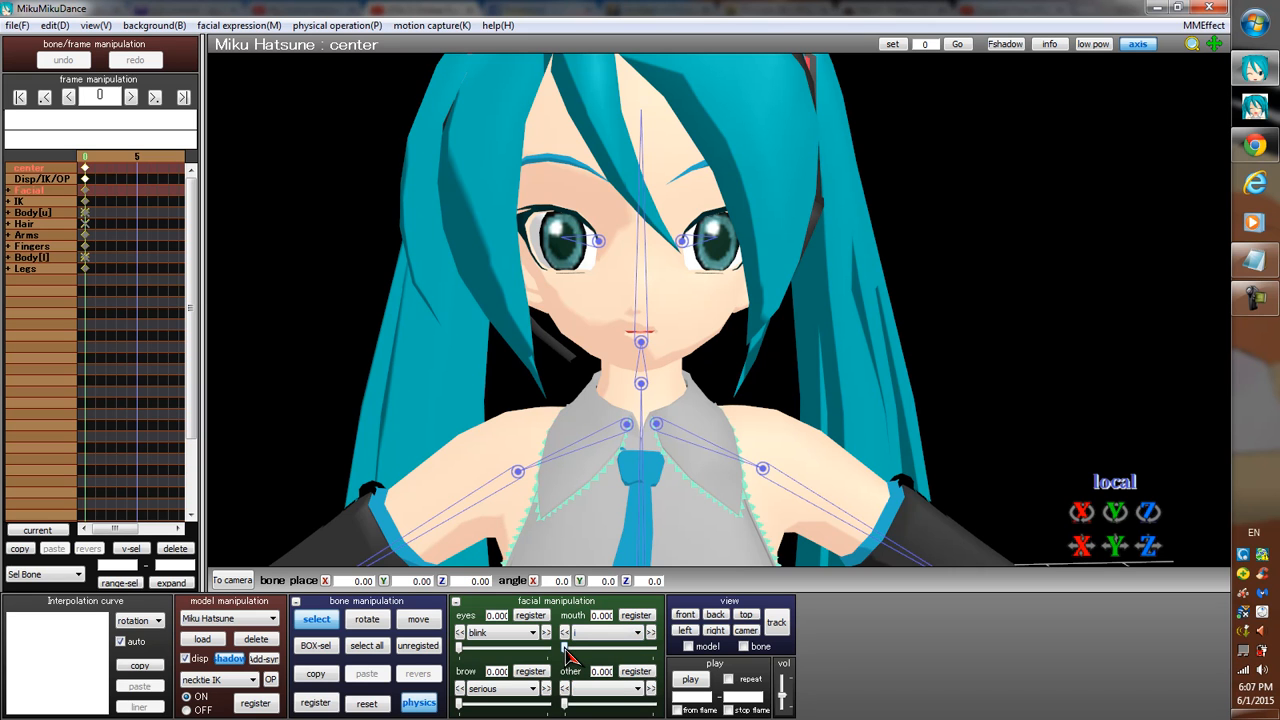
mouse_move(566, 652)
mouse_down()
mouse_move(643, 652)
mouse_move(542, 660)
mouse_up()
Preview the mouth shapes u and o, raising o to 0.7 and returning it to 0.
click(632, 635)
click(592, 670)
click(623, 634)
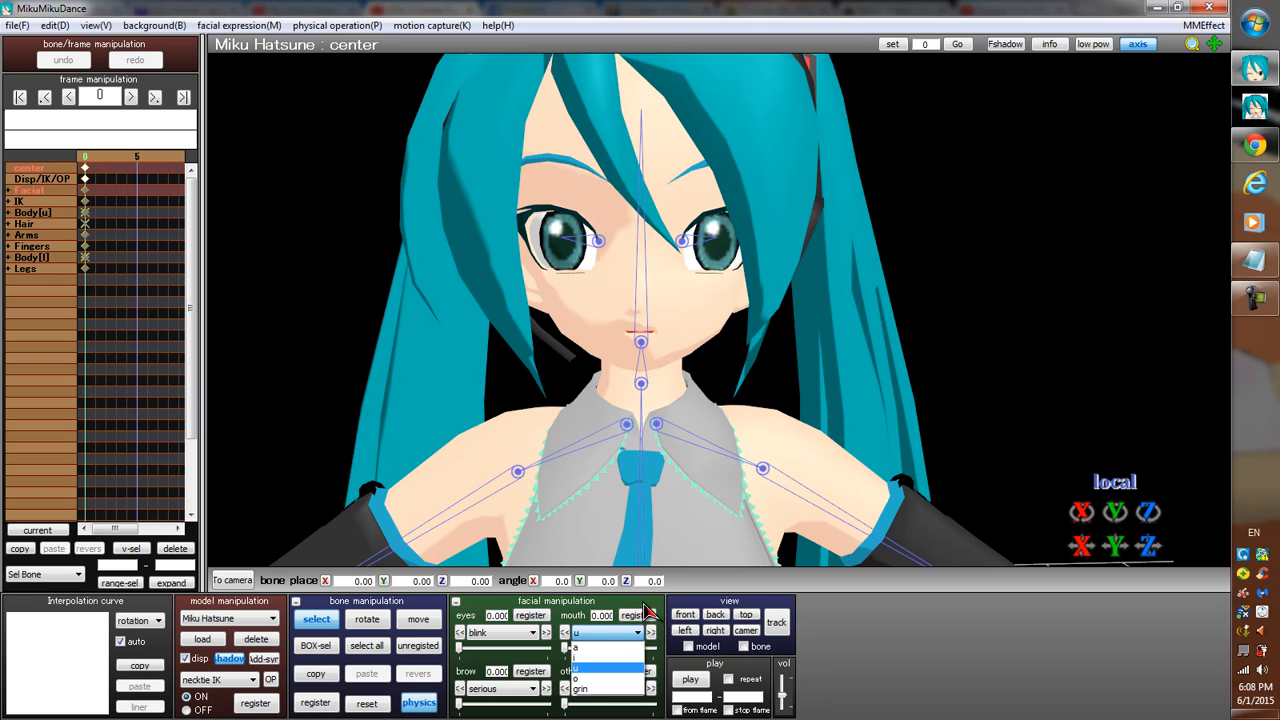
click(597, 668)
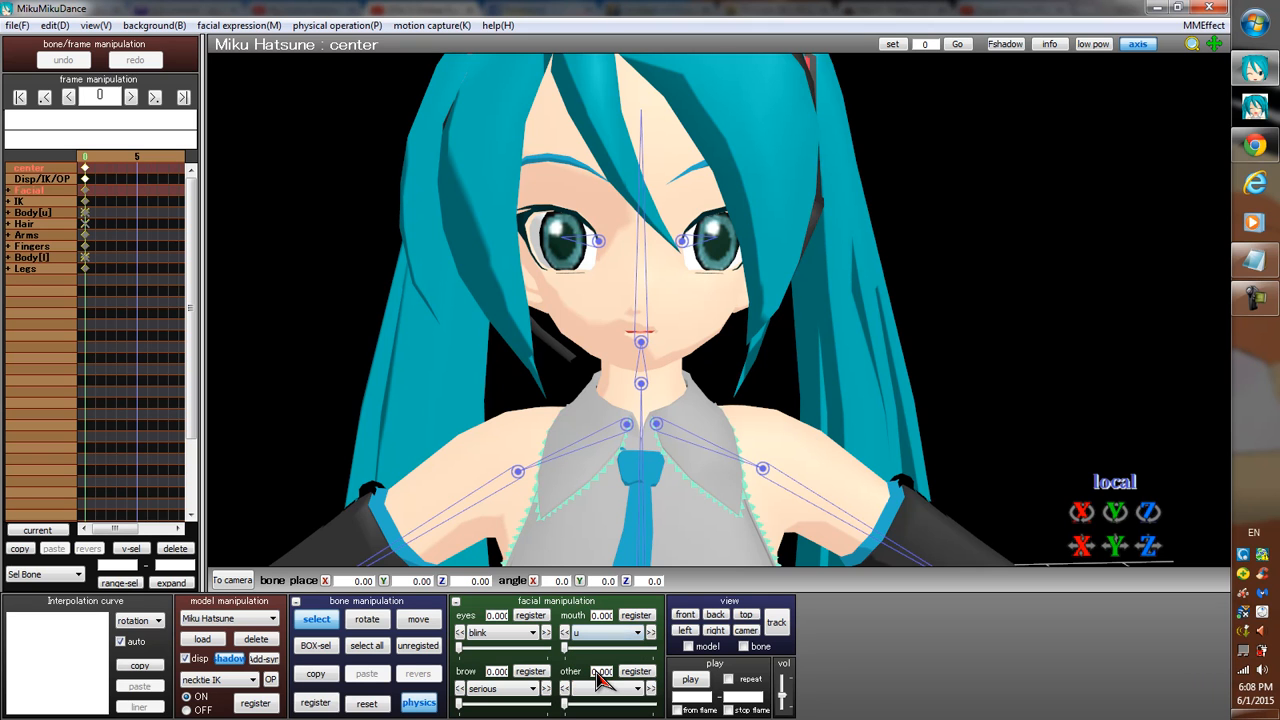
click(638, 635)
click(585, 678)
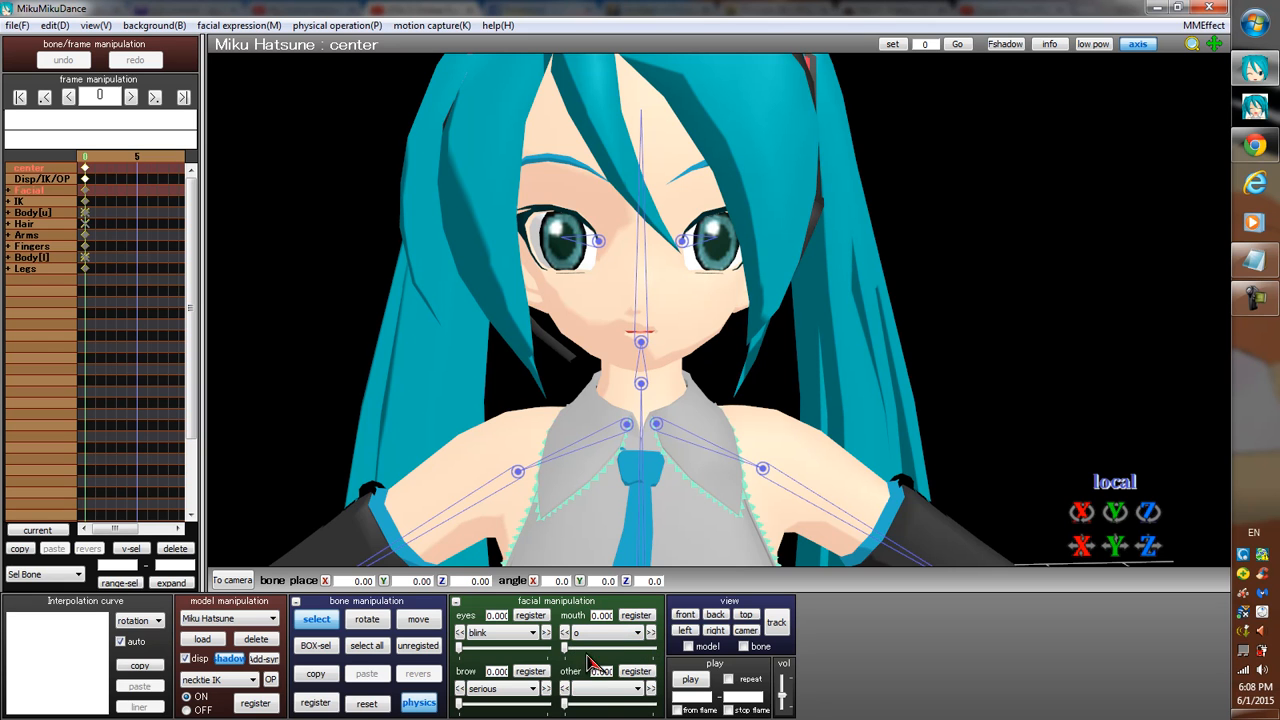
drag(567, 646, 628, 649)
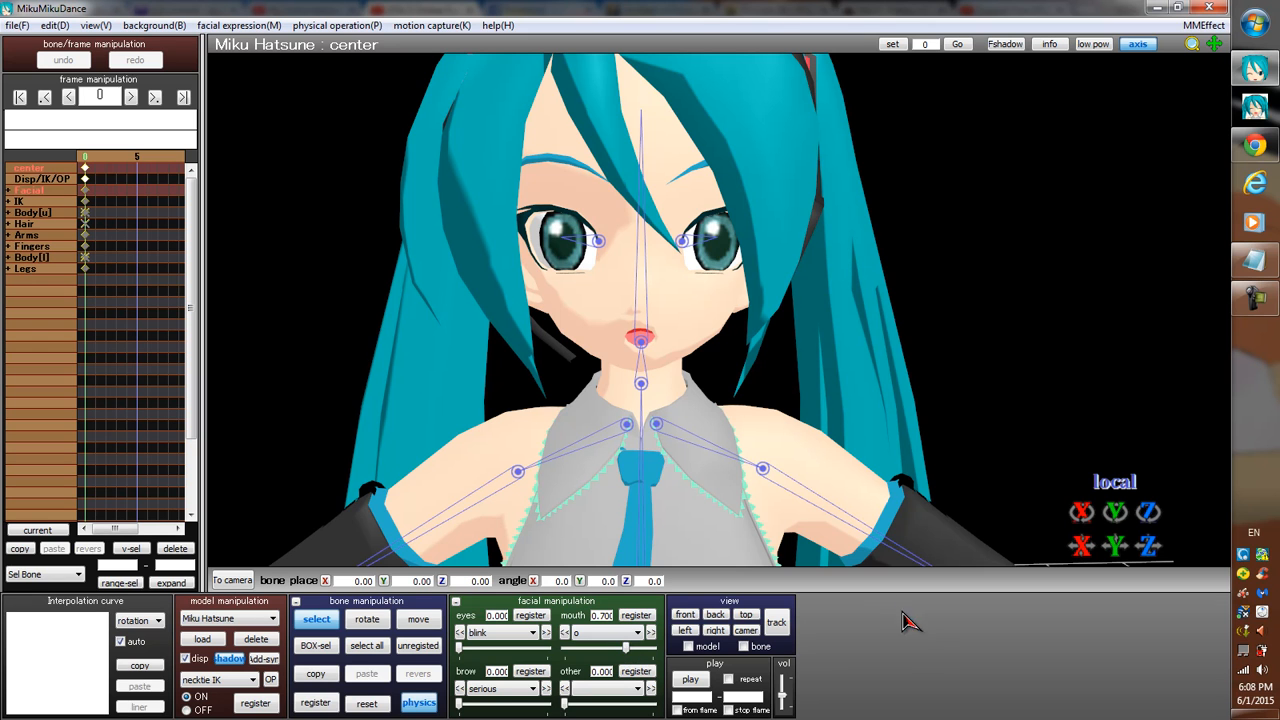
drag(627, 650, 566, 650)
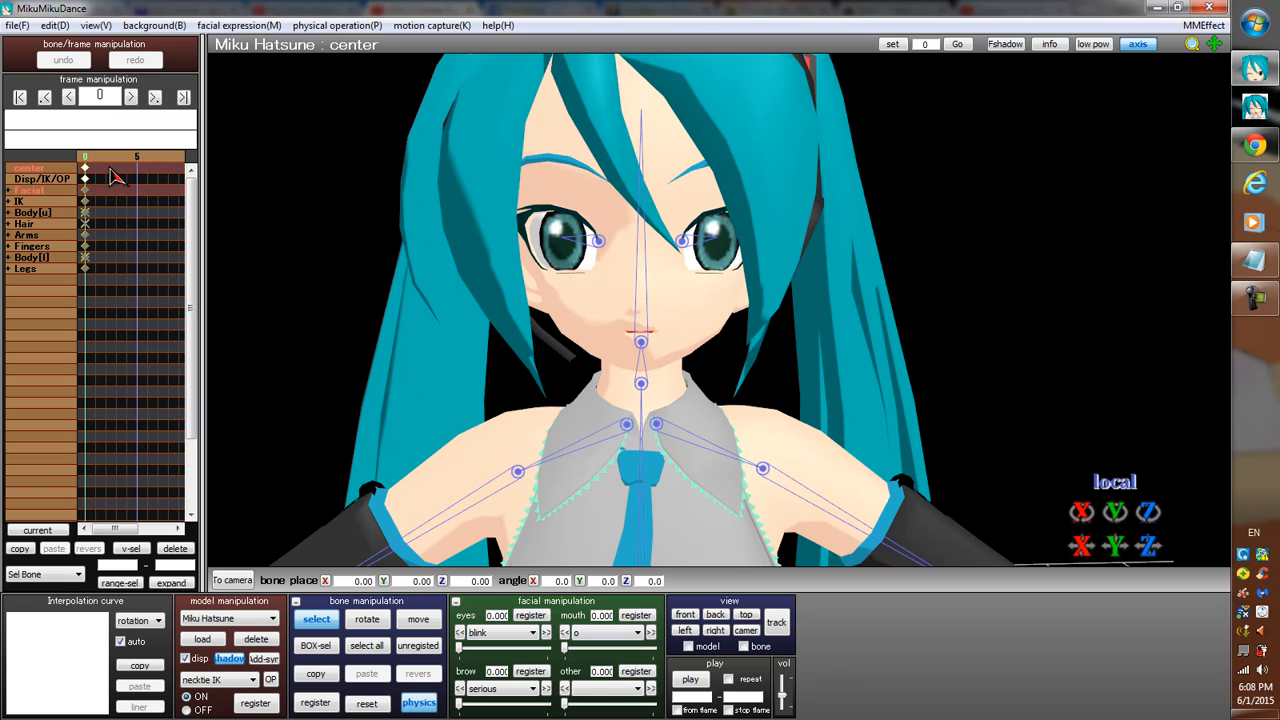
Step forward through the first timeline frames and return to frame 0.
key(Right)
key(Right)
key(Right)
key(Right)
key(Right)
key(Right)
key(Right)
key(Right)
key(Right)
key(Right)
key(Right)
key(Right)
key(Right)
key(Right)
key(Right)
key(Right)
key(Right)
key(Right)
key(Right)
key(Right)
key(Right)
key(Right)
key(Right)
key(Right)
key(Right)
key(Right)
key(Left)
key(Left)
key(Left)
key(Left)
key(Left)
key(Left)
key(Left)
key(Left)
key(Left)
key(Left)
key(Left)
key(Left)
key(Left)
key(Left)
key(Left)
key(Left)
key(Left)
key(Left)
key(Left)
key(Left)
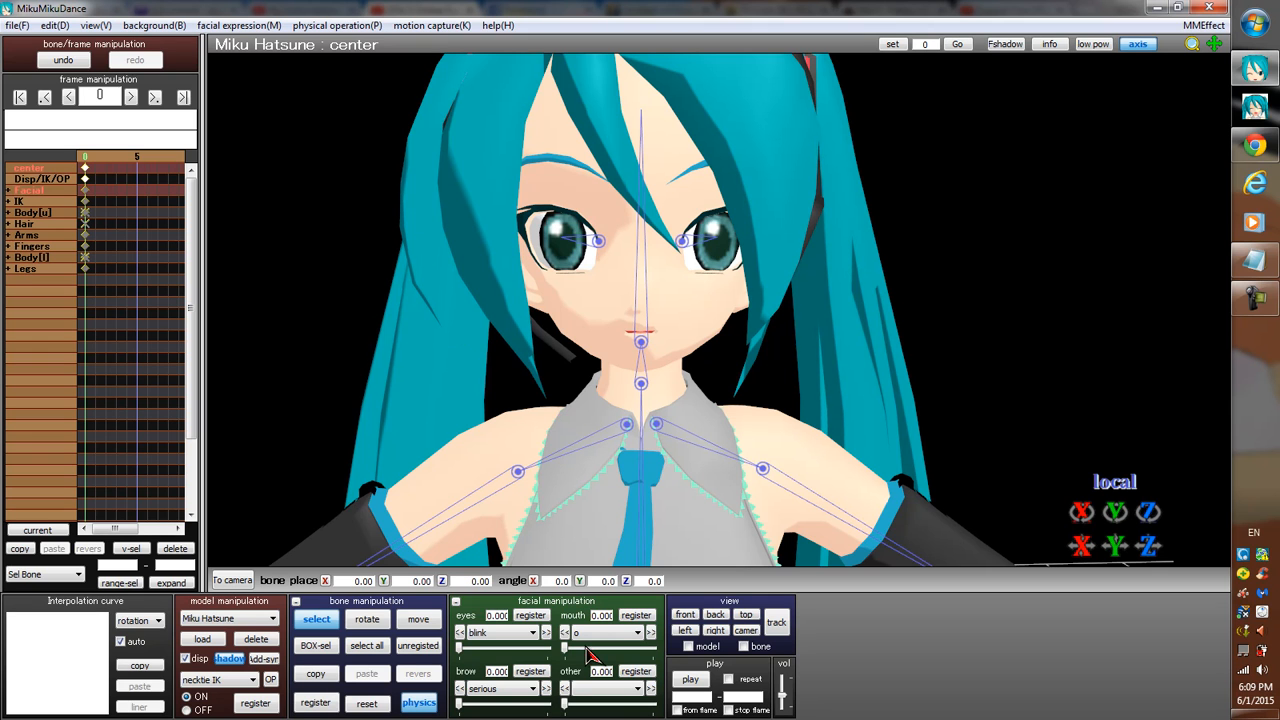
Register the mouth shape i at about 0.54 on frame 5.
click(637, 638)
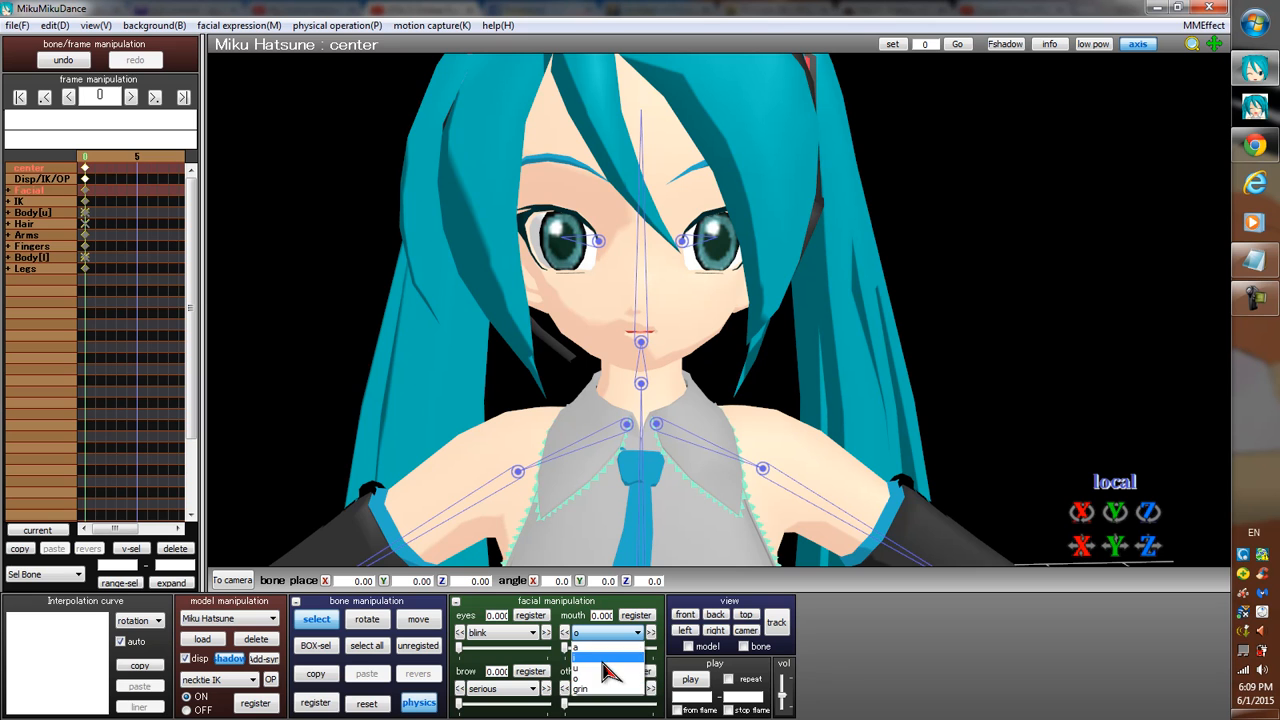
click(606, 668)
click(566, 648)
mouse_move(566, 649)
mouse_down()
mouse_move(641, 655)
mouse_move(568, 652)
mouse_up()
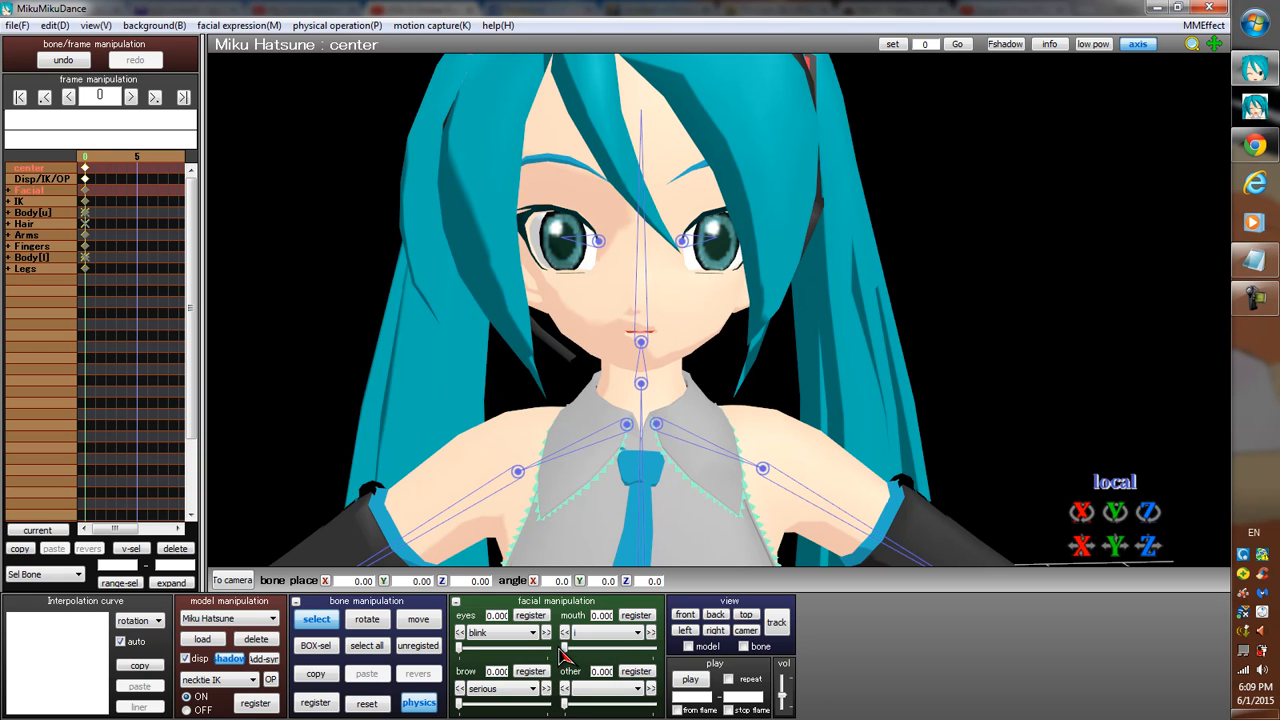
key(Right)
key(Right)
key(Right)
key(Right)
key(Right)
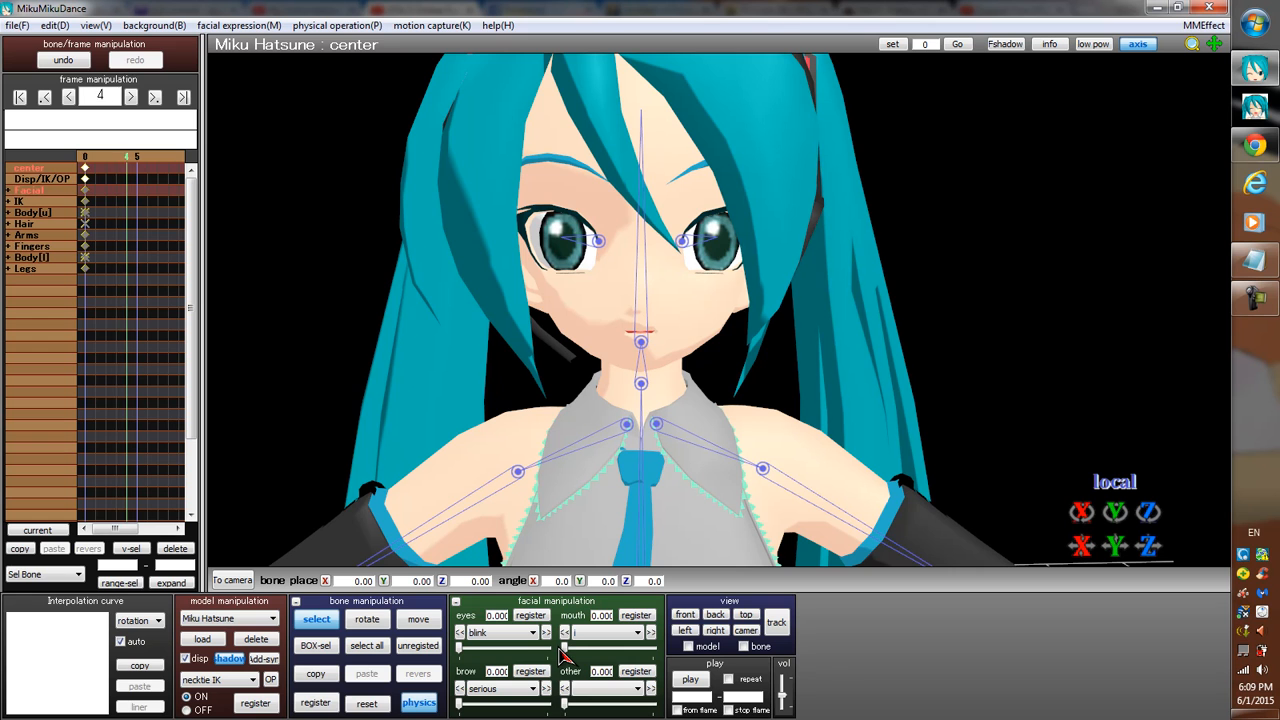
drag(567, 649, 614, 648)
click(637, 617)
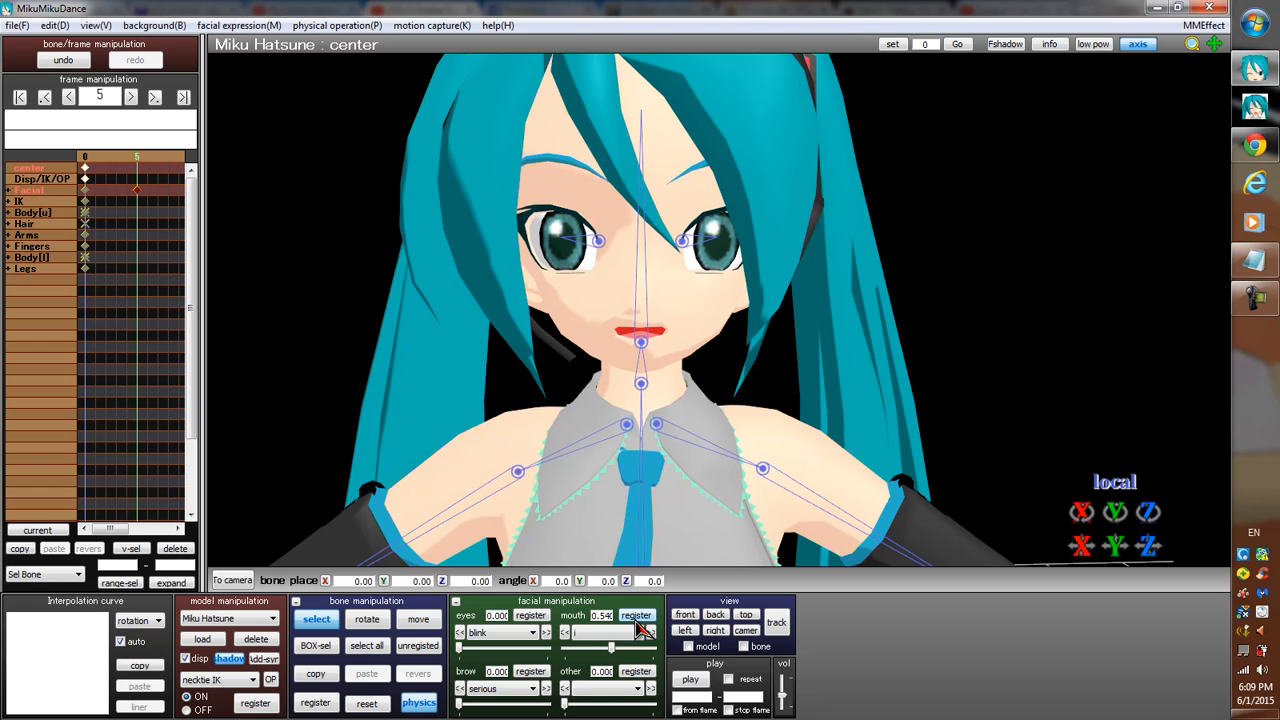
Delete the facial keyframe on frame 5 and register the mouth shape i there at about 0.45 instead.
click(176, 549)
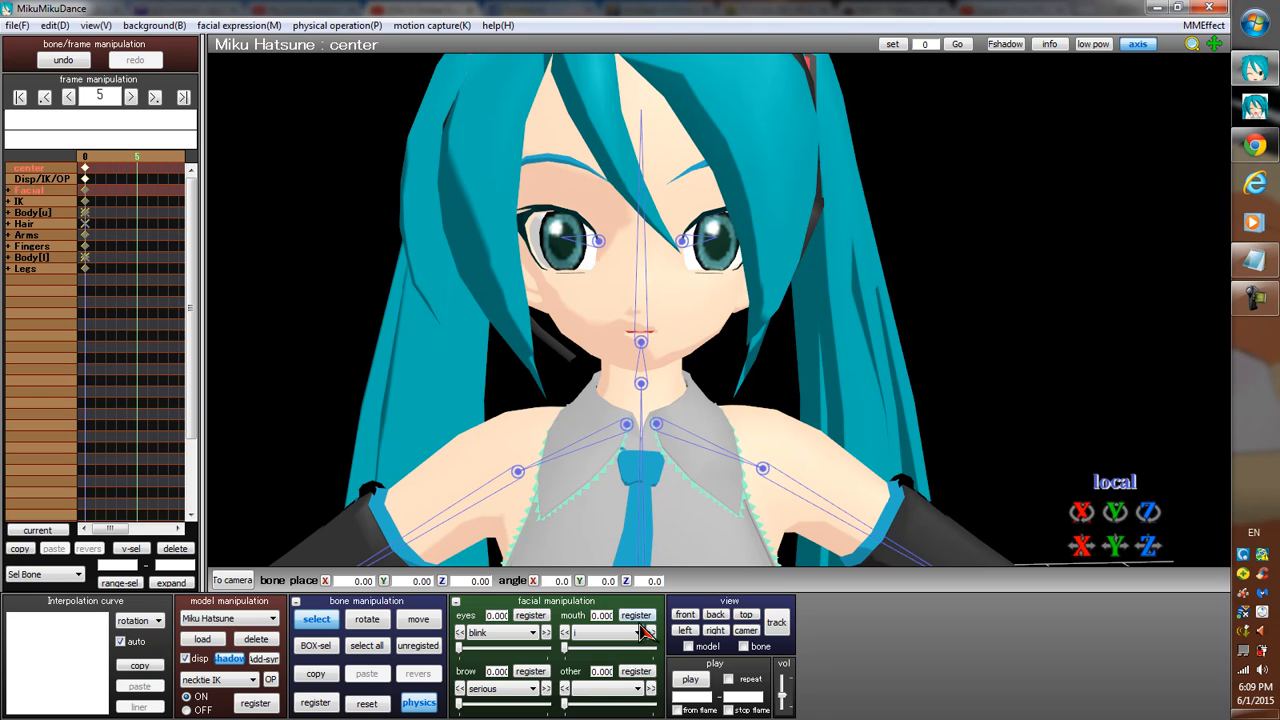
click(611, 650)
drag(583, 650, 605, 650)
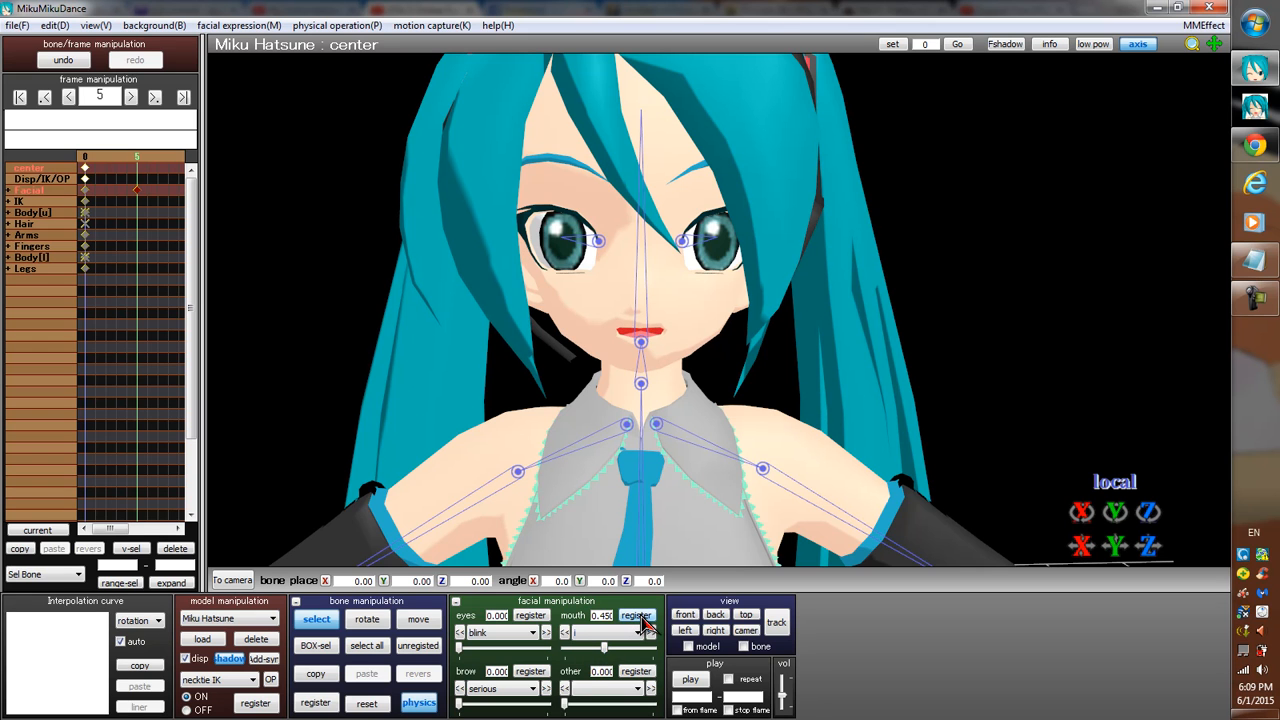
Register the mouth shape o at about 0.61 on frame 8.
key(Right)
key(Right)
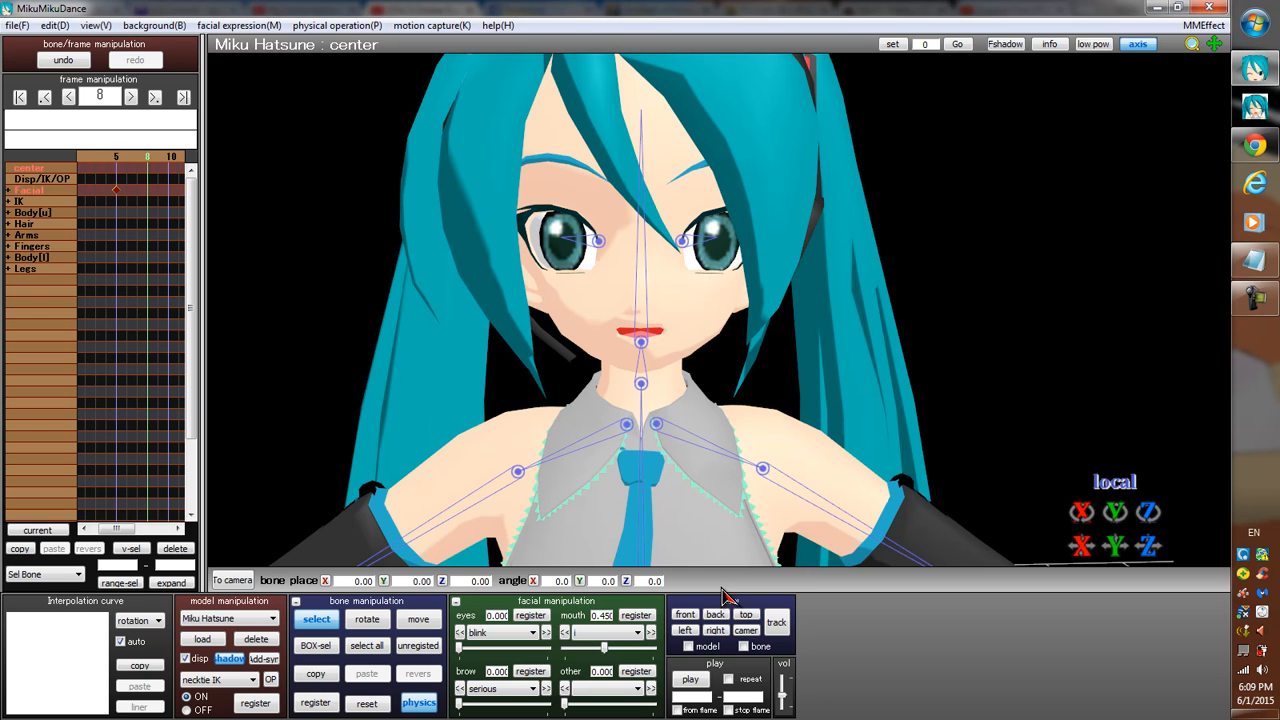
click(635, 633)
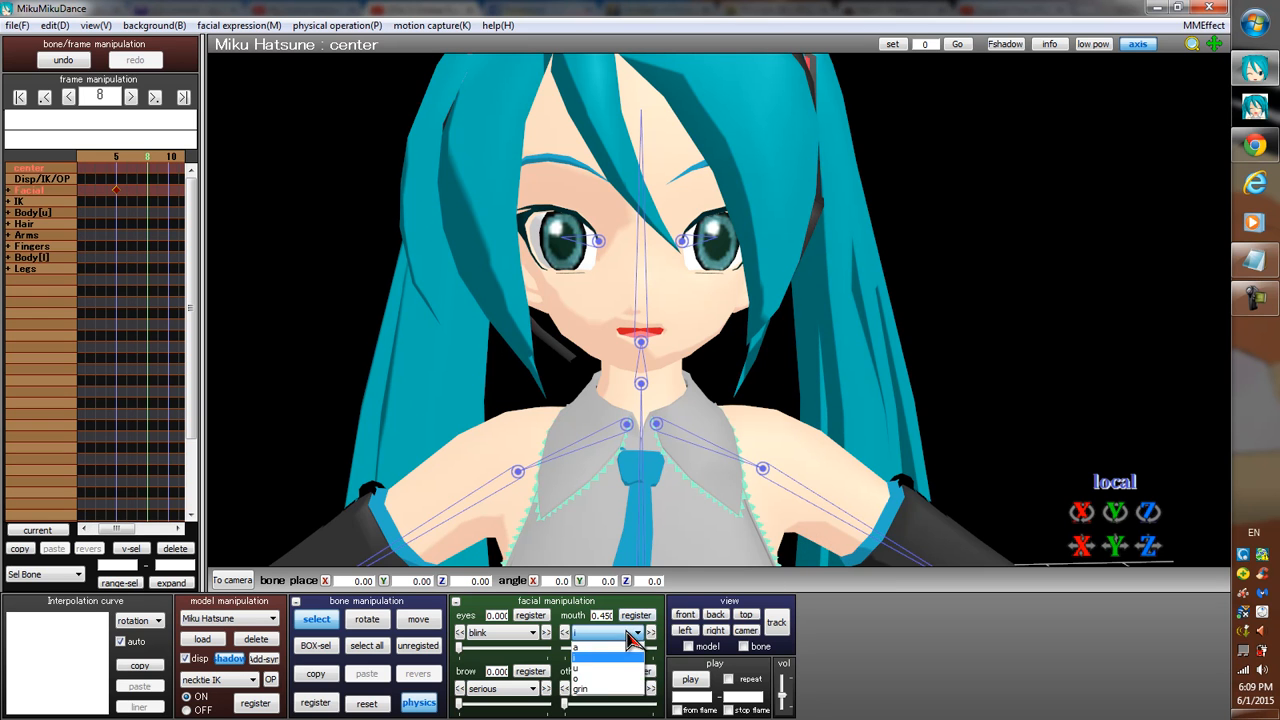
click(590, 678)
drag(566, 650, 619, 655)
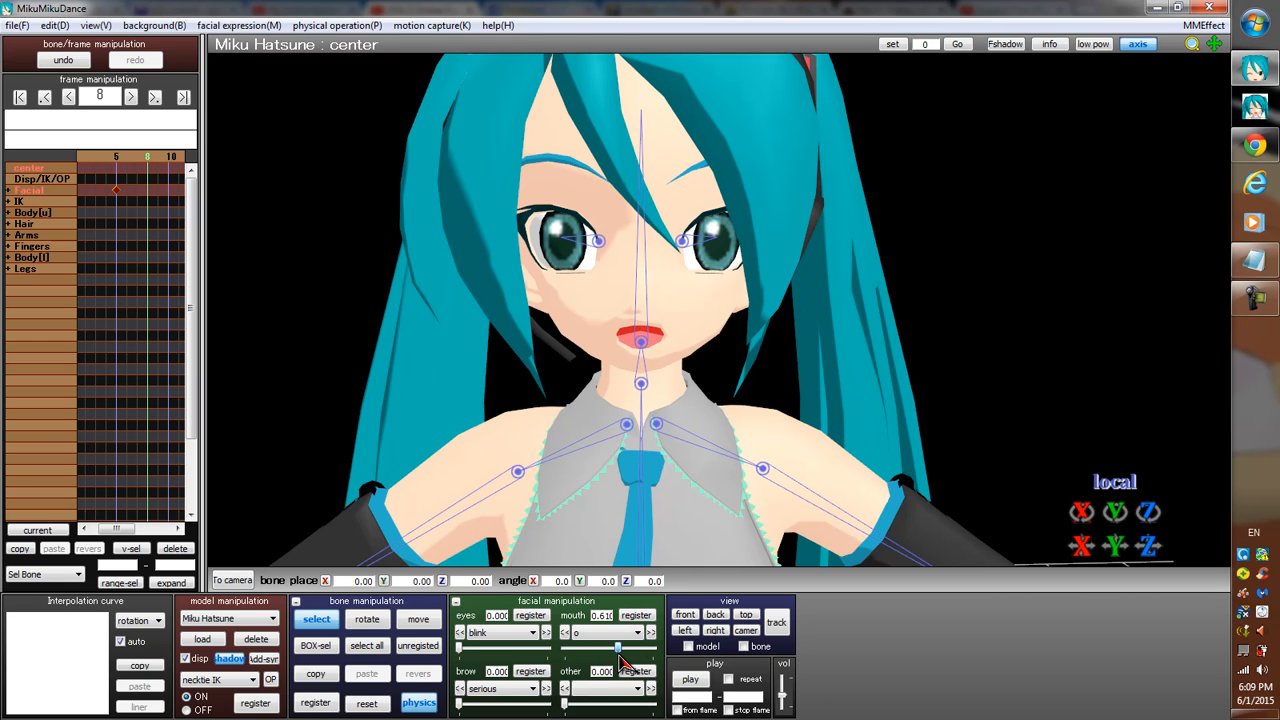
click(636, 615)
Register the mouth shape i at 0 on frame 15.
key(Right)
key(Right)
key(Right)
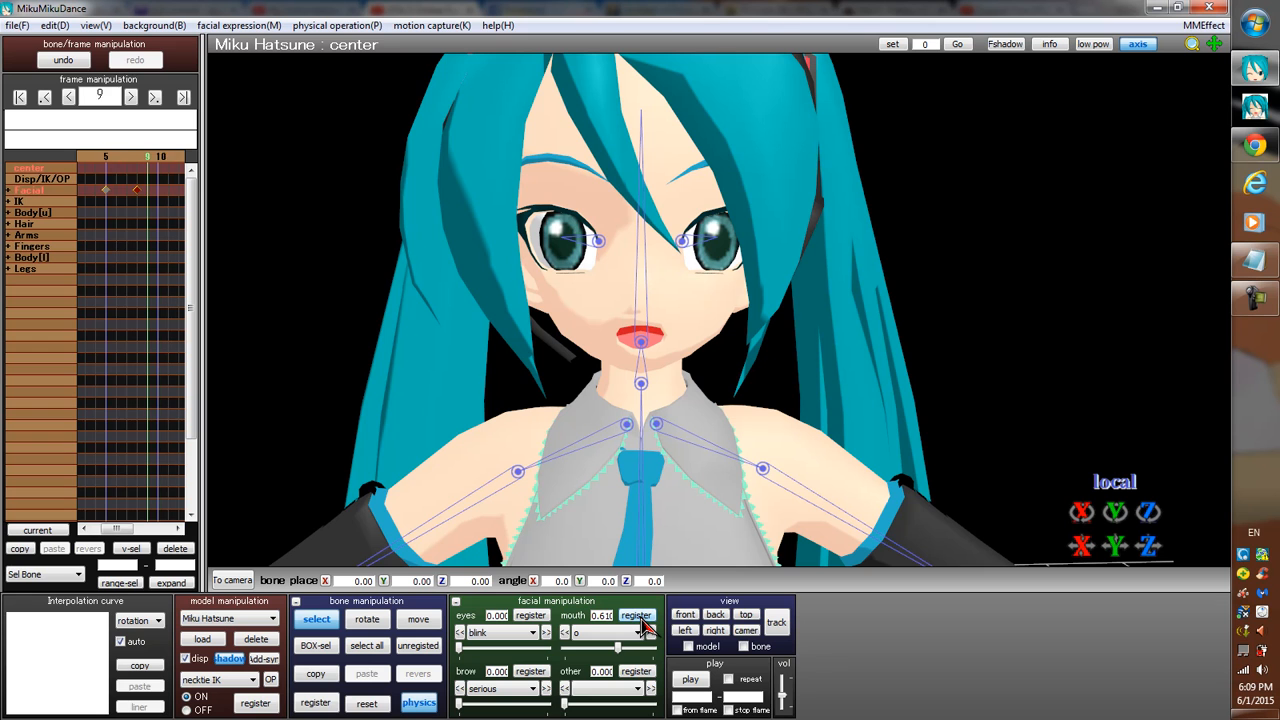
key(Right)
key(Right)
key(Right)
key(Right)
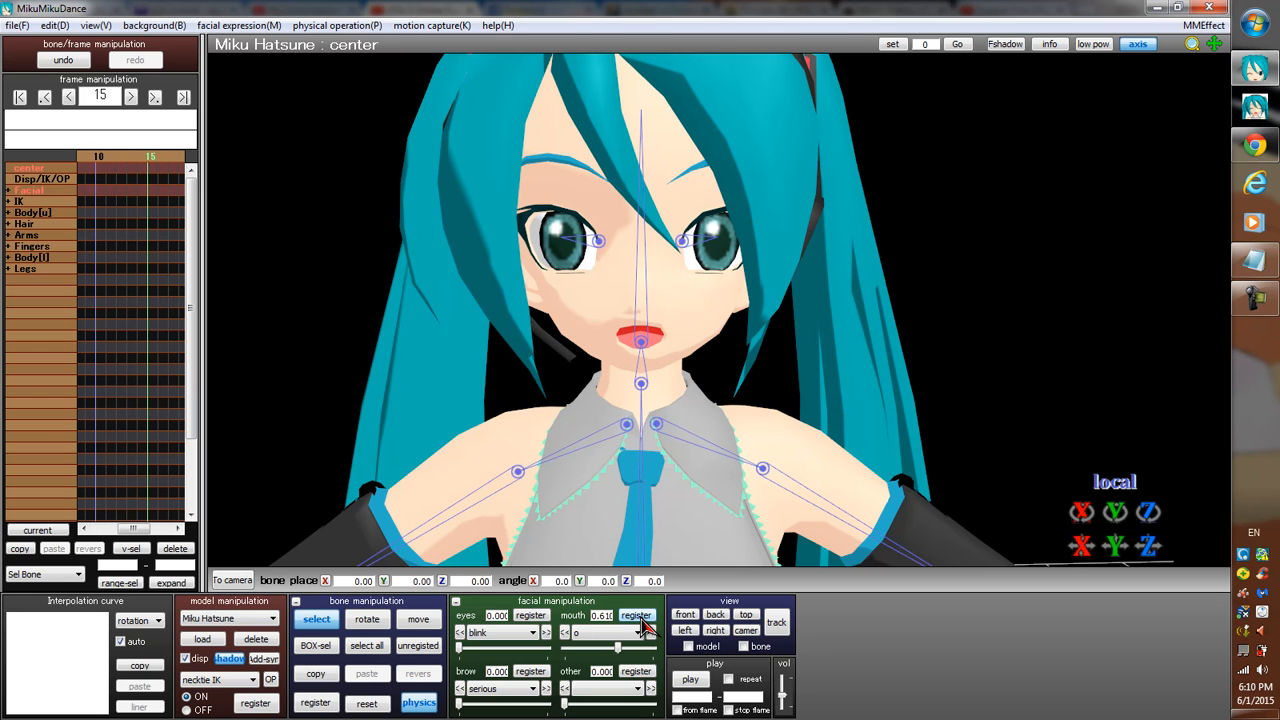
click(633, 633)
click(598, 658)
drag(564, 648, 563, 650)
Close the mouth on frame 20 by registering the mouth shape o at 0.
key(Right)
key(Right)
key(Right)
key(Right)
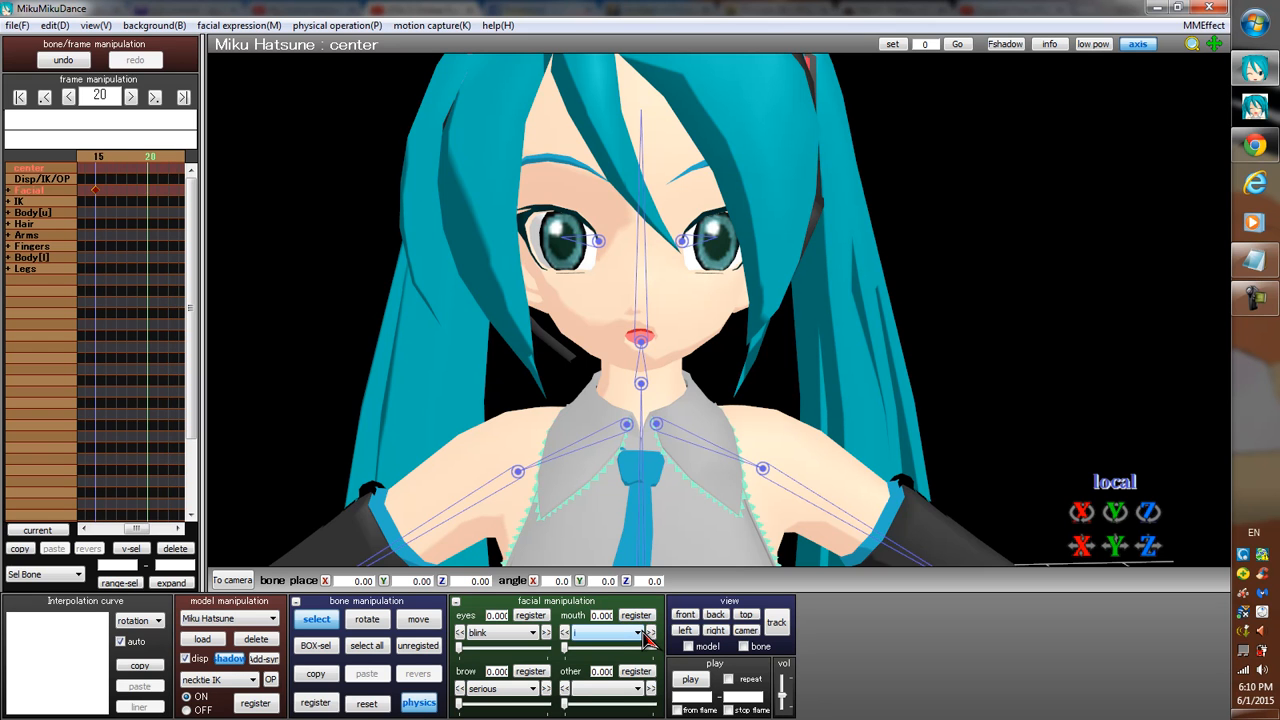
click(637, 632)
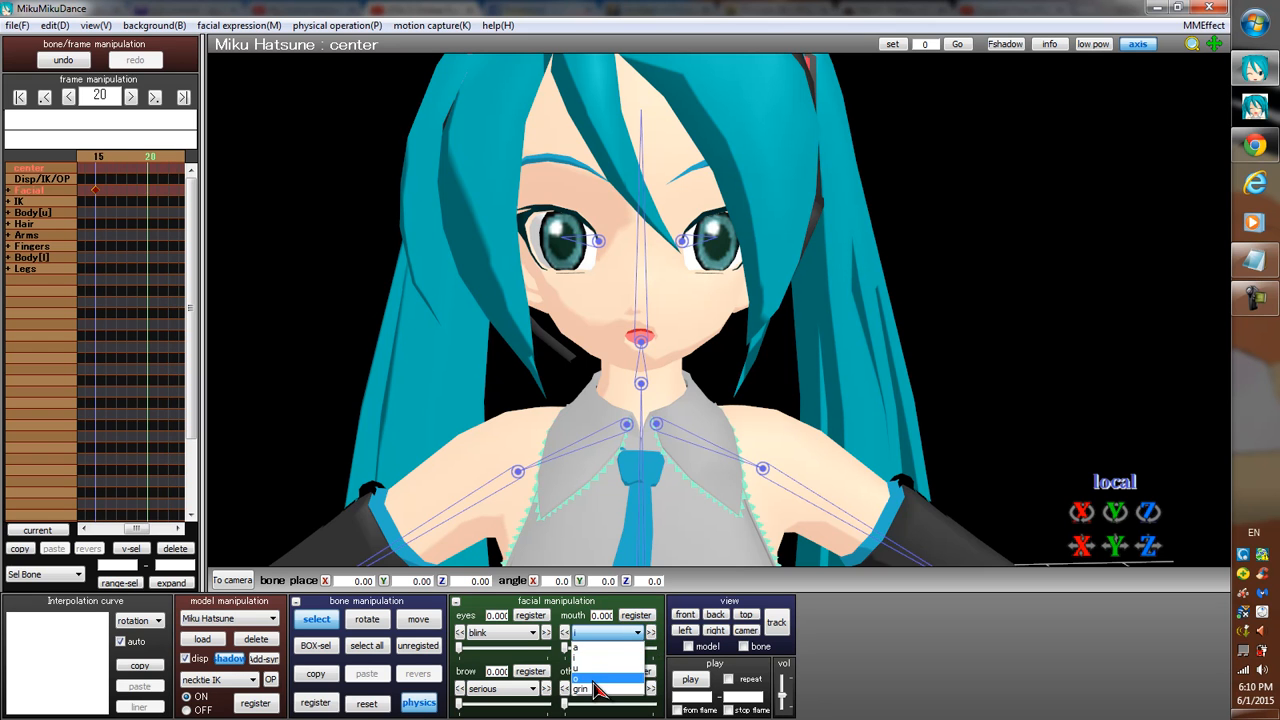
click(625, 655)
drag(622, 650, 562, 648)
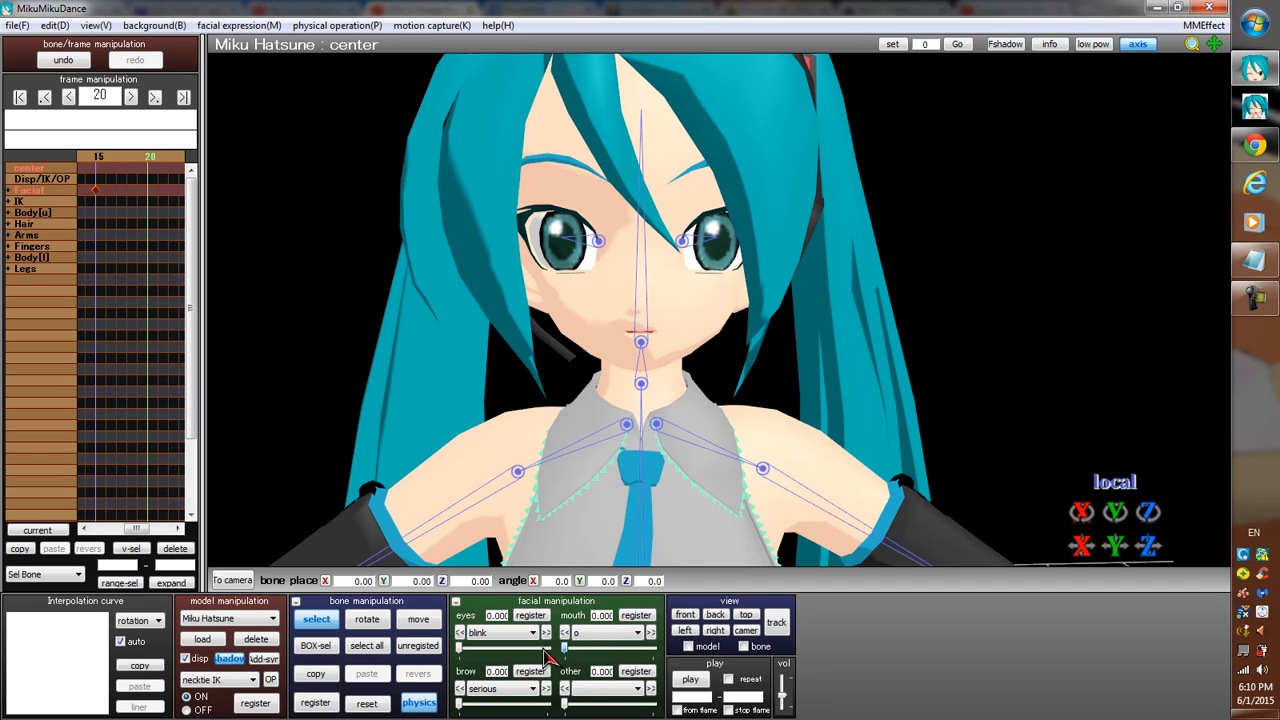
click(637, 616)
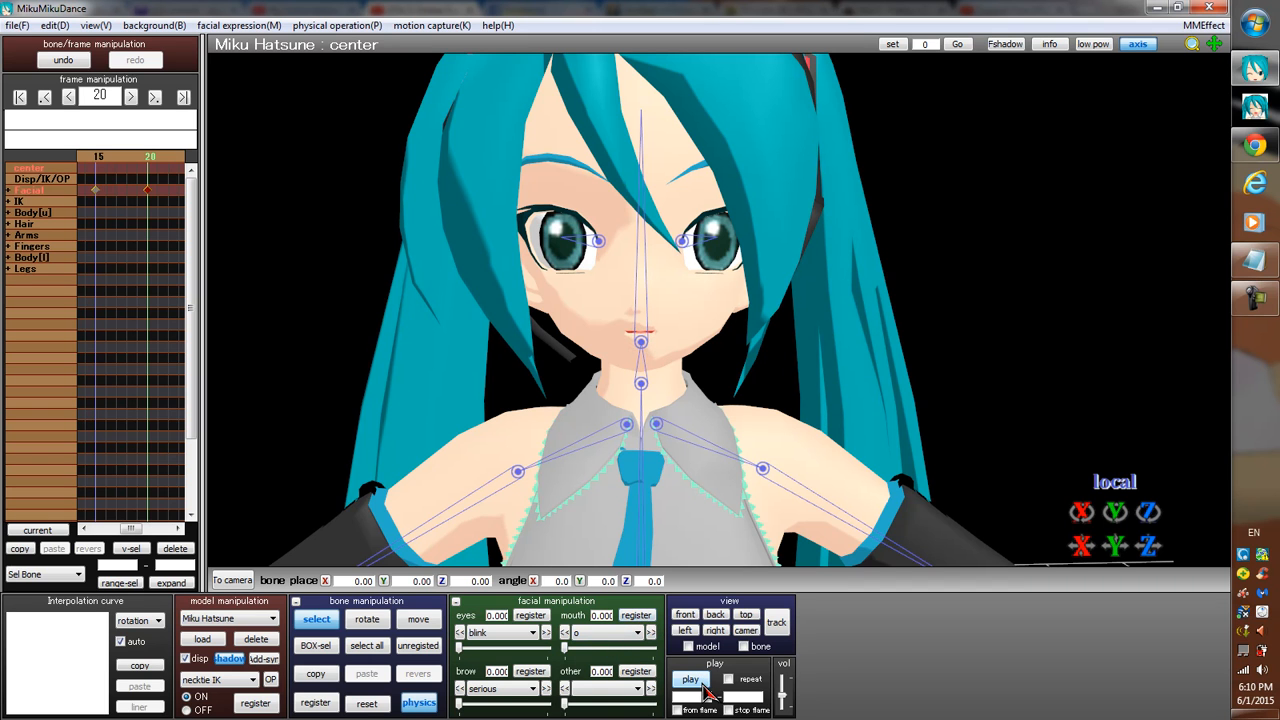
Return to frame 0 and play back the mouth animation.
click(704, 687)
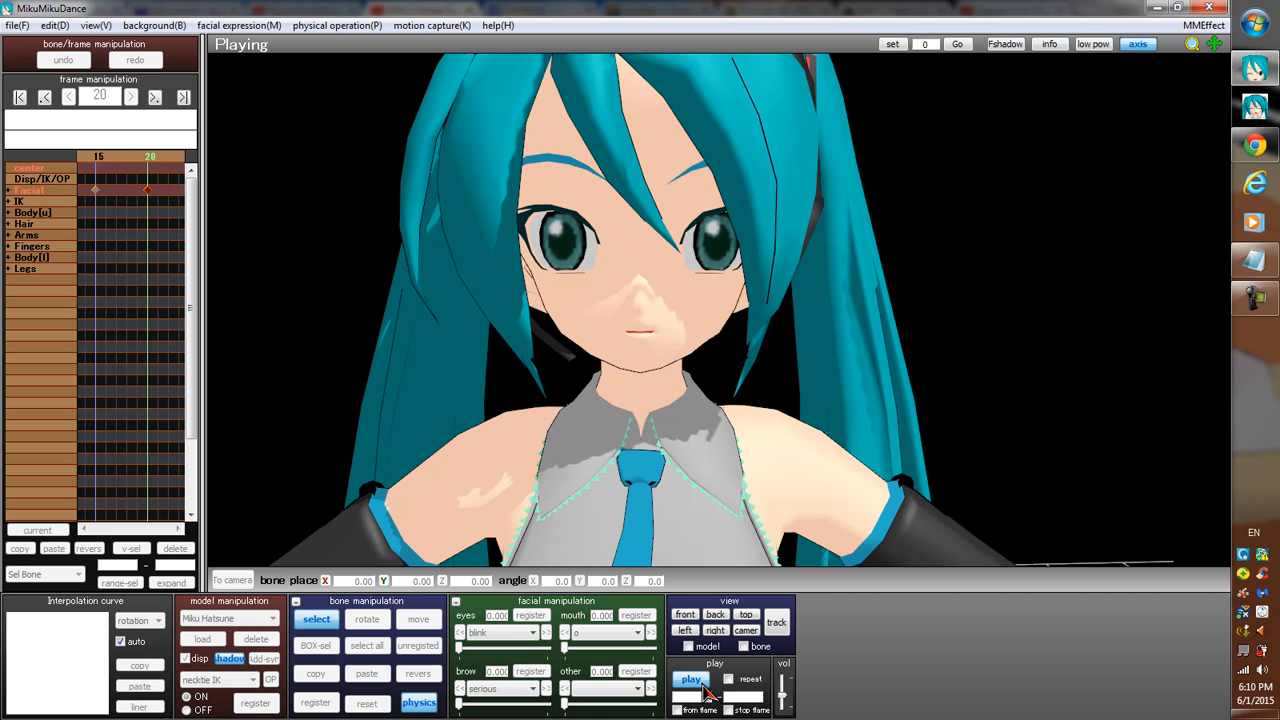
click(691, 680)
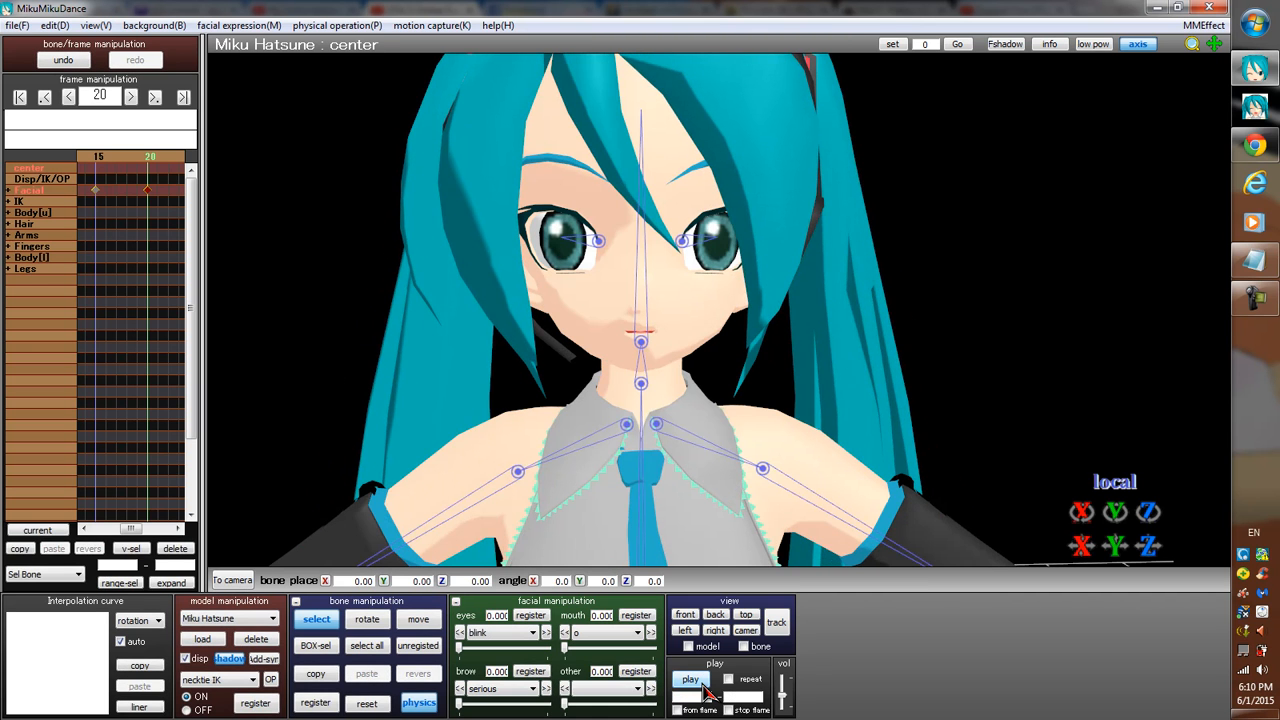
key(Left)
key(Left)
key(Left)
key(Left)
key(Left)
key(Left)
key(Left)
key(Left)
key(Left)
key(Left)
key(Left)
key(Left)
key(Left)
key(Left)
key(Left)
key(Left)
key(Left)
key(Left)
key(Left)
key(Left)
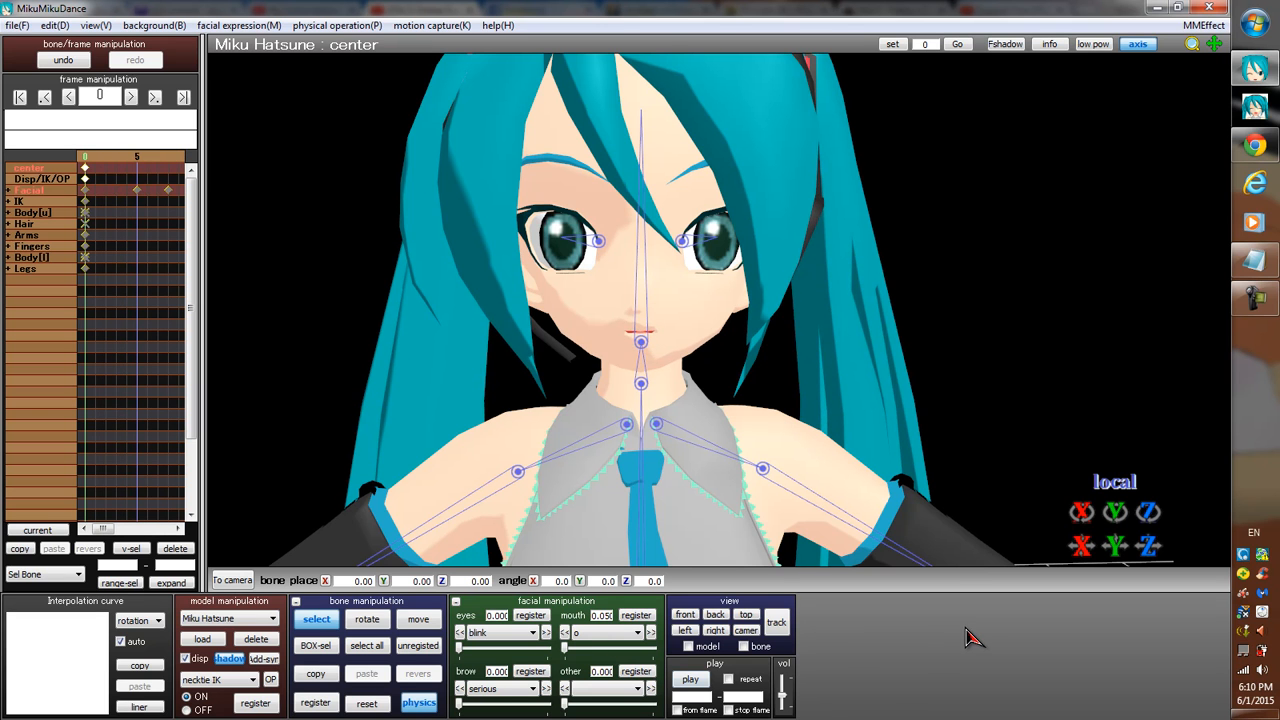
click(694, 684)
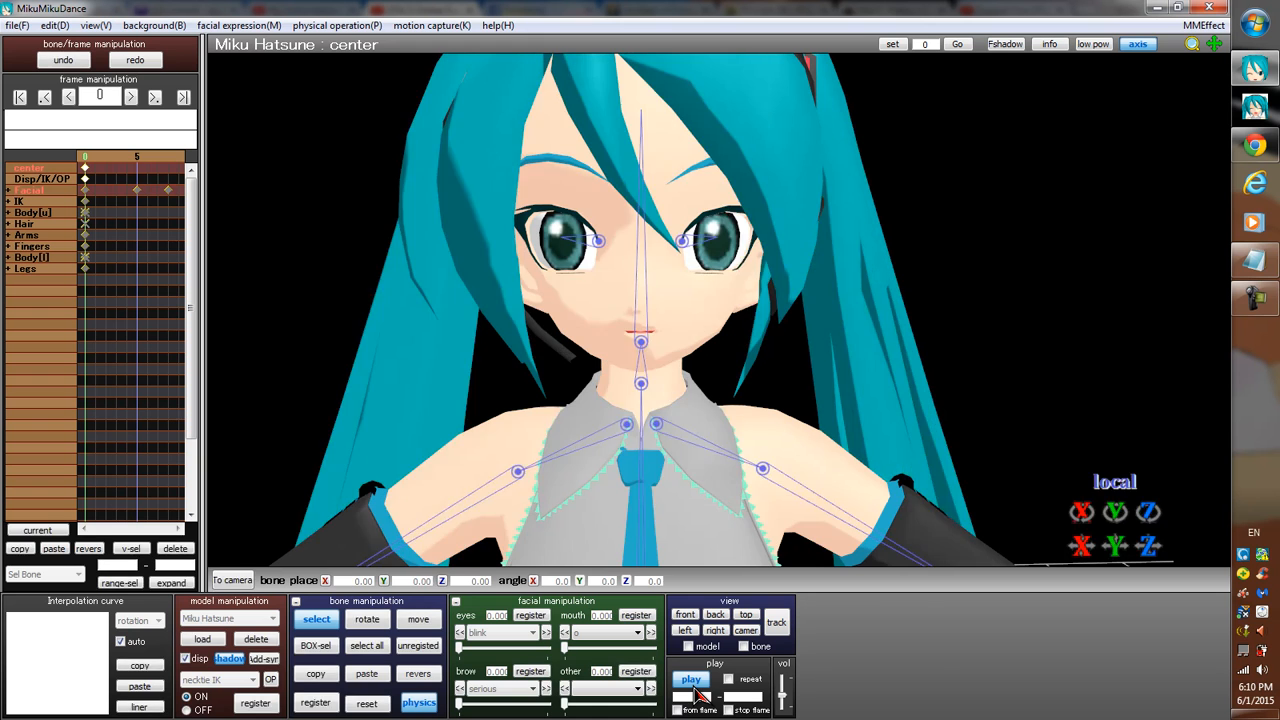
Stop the playback and step through the frames from 0 past frame 20 to examine the mouth movement.
click(694, 684)
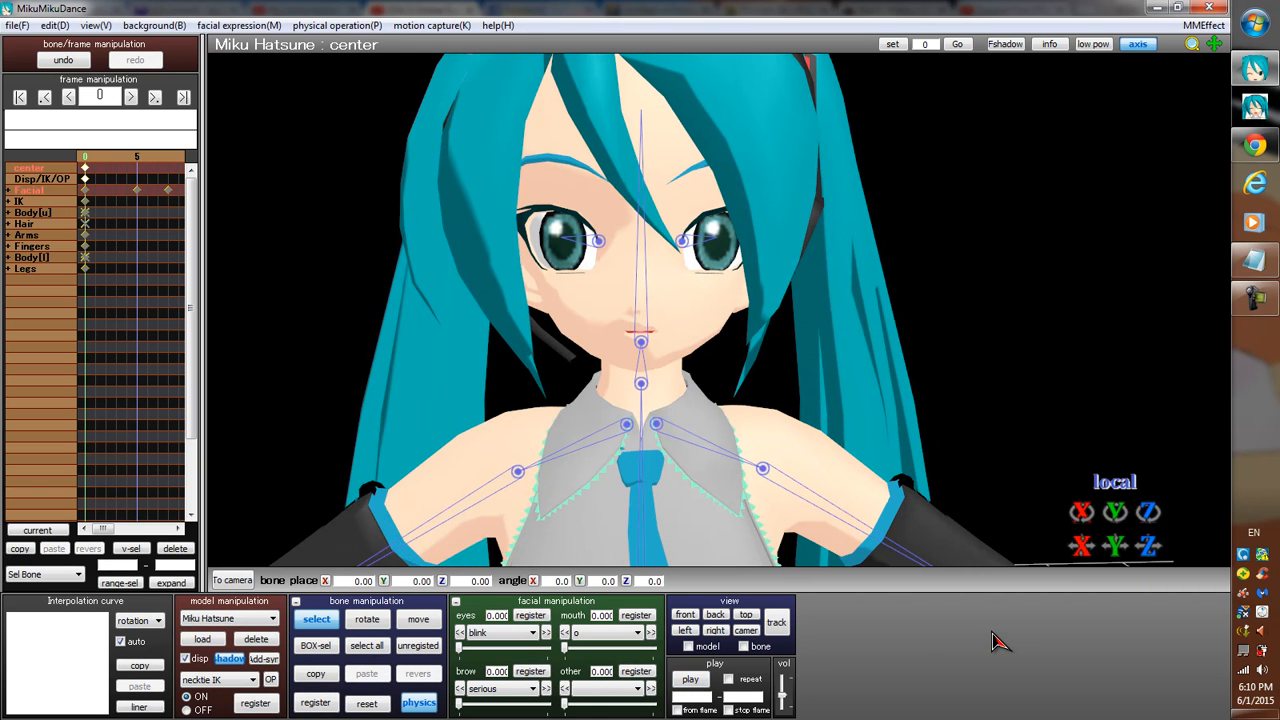
key(Right)
key(Right)
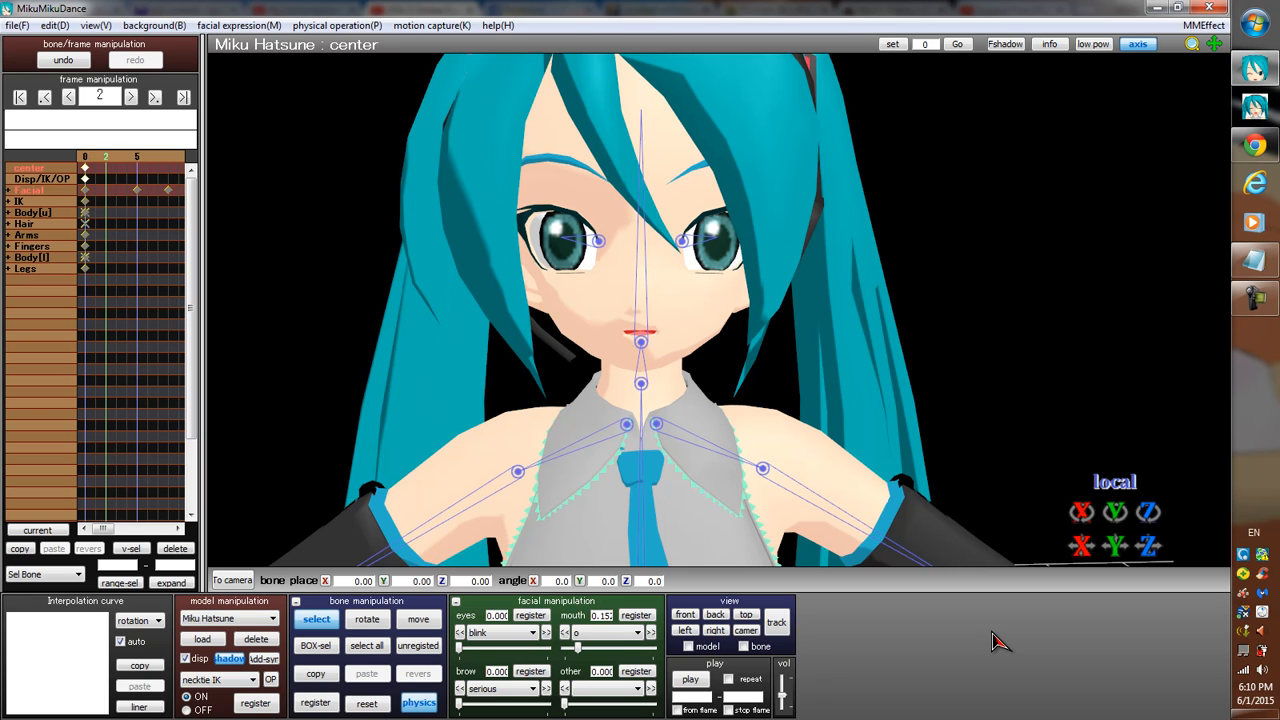
key(Right)
key(Right)
key(Right)
key(Right)
key(Right)
key(Right)
key(Right)
key(Right)
key(Right)
key(Right)
key(Right)
key(Right)
key(Right)
key(Right)
key(Right)
key(Right)
key(Right)
key(Right)
key(Right)
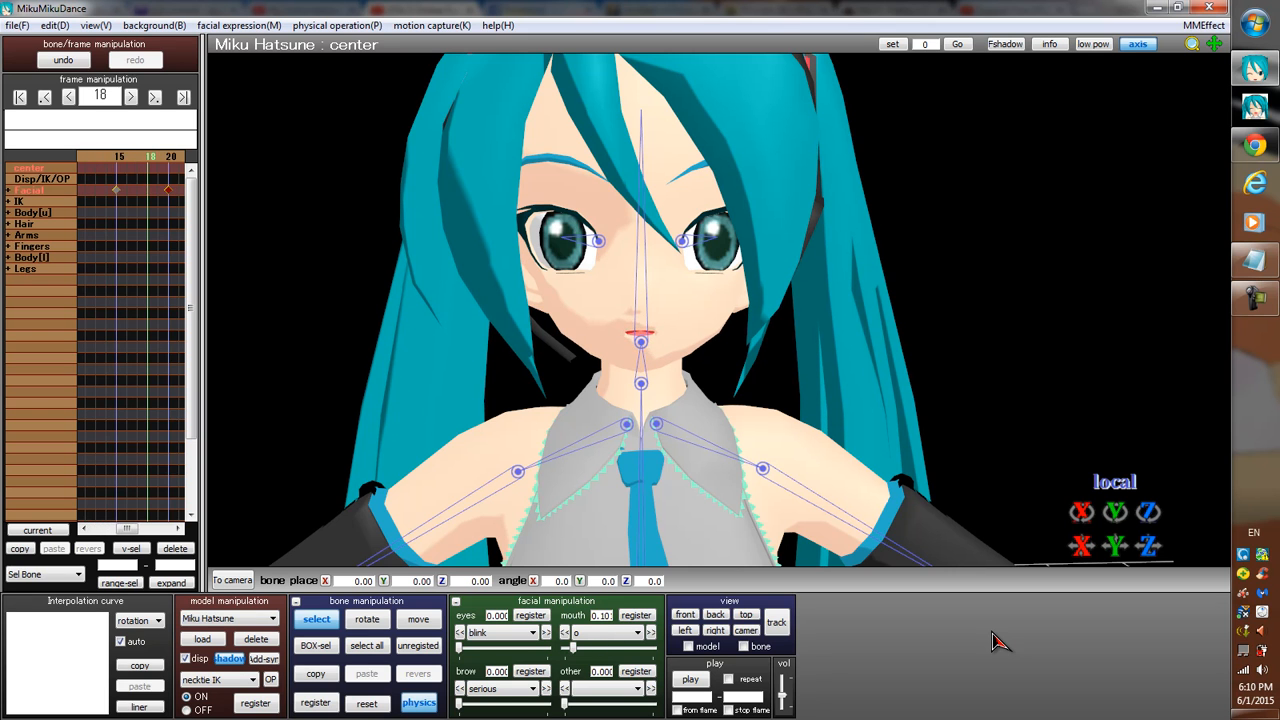
key(Left)
key(Left)
key(Left)
key(Left)
key(Left)
key(Left)
key(Left)
key(Left)
key(Left)
key(Left)
key(Left)
key(Left)
key(Left)
key(Left)
key(Left)
key(Left)
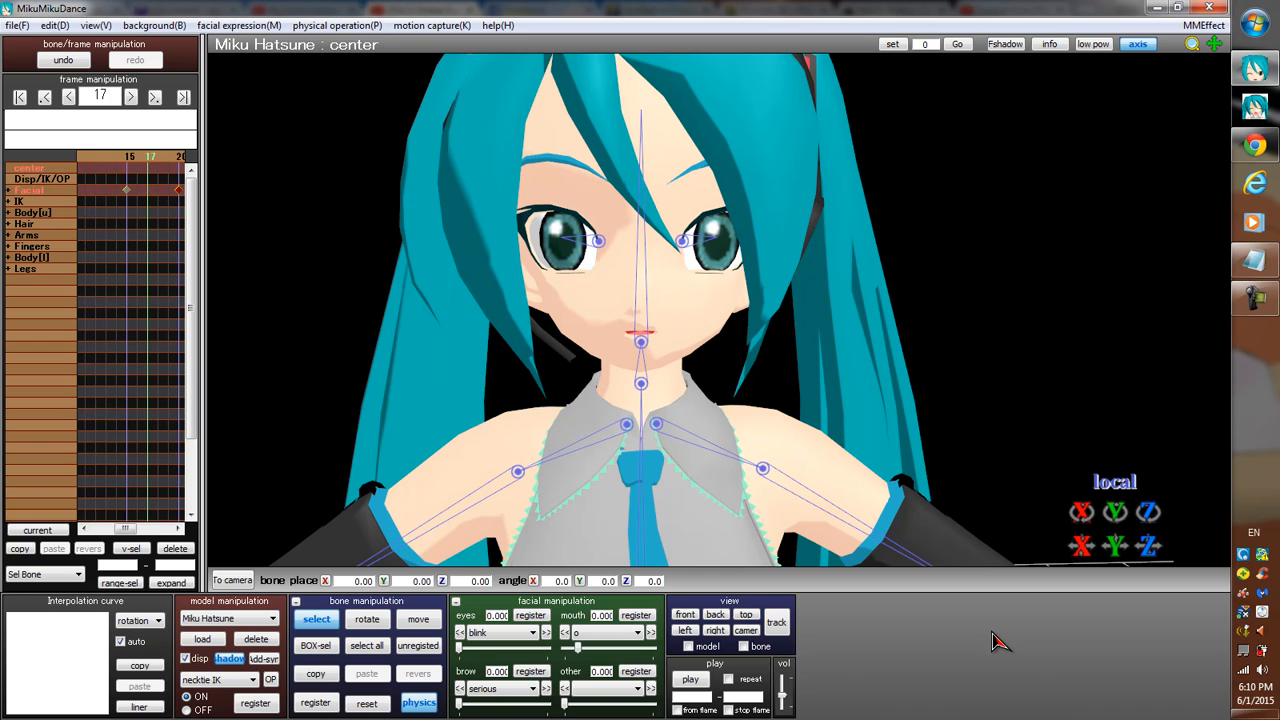
key(Right)
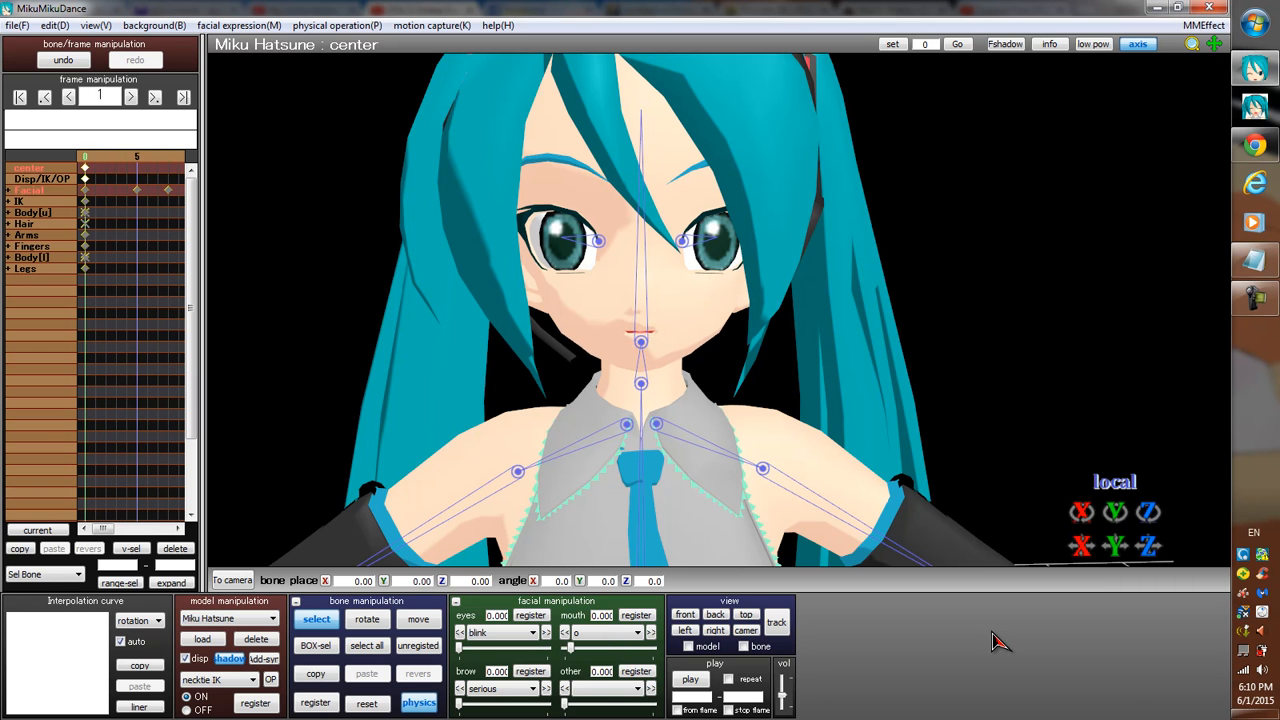
key(Right)
key(Right)
key(Right)
key(Right)
key(Right)
key(Right)
key(Right)
key(Right)
key(Right)
key(Right)
key(Right)
key(Right)
key(Right)
key(Right)
key(Right)
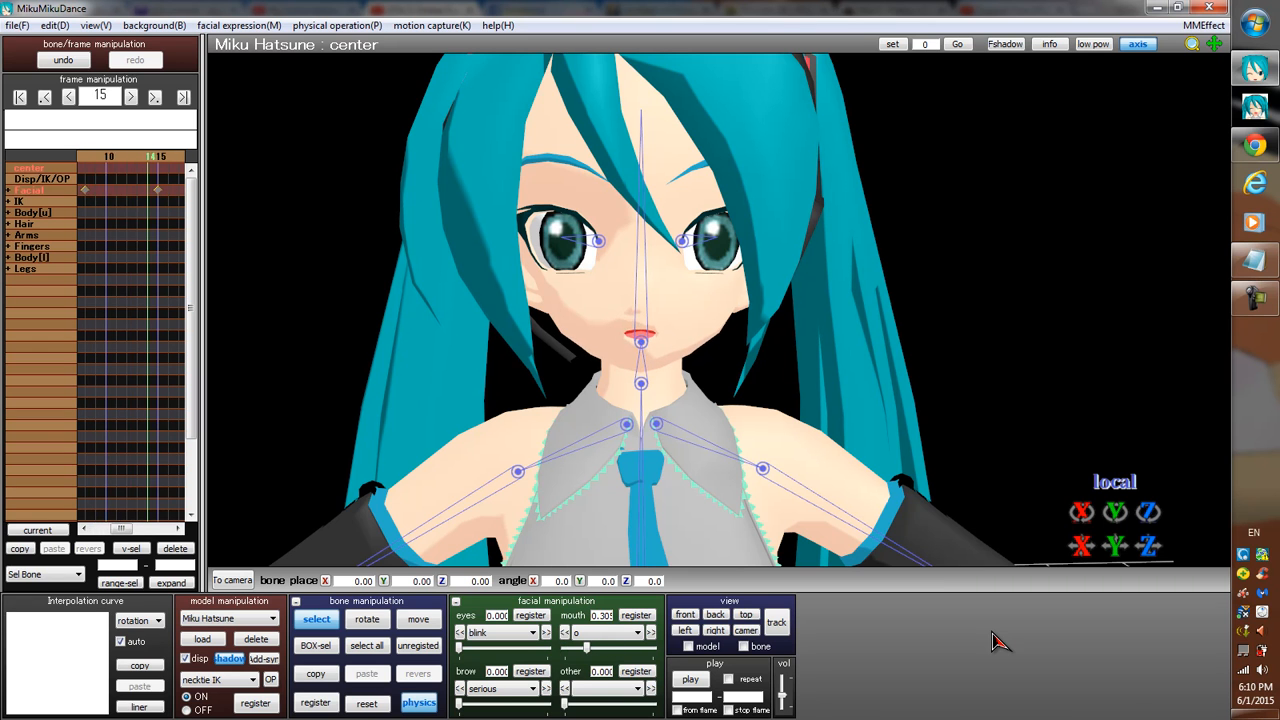
key(Right)
key(Right)
key(Right)
key(Right)
key(Right)
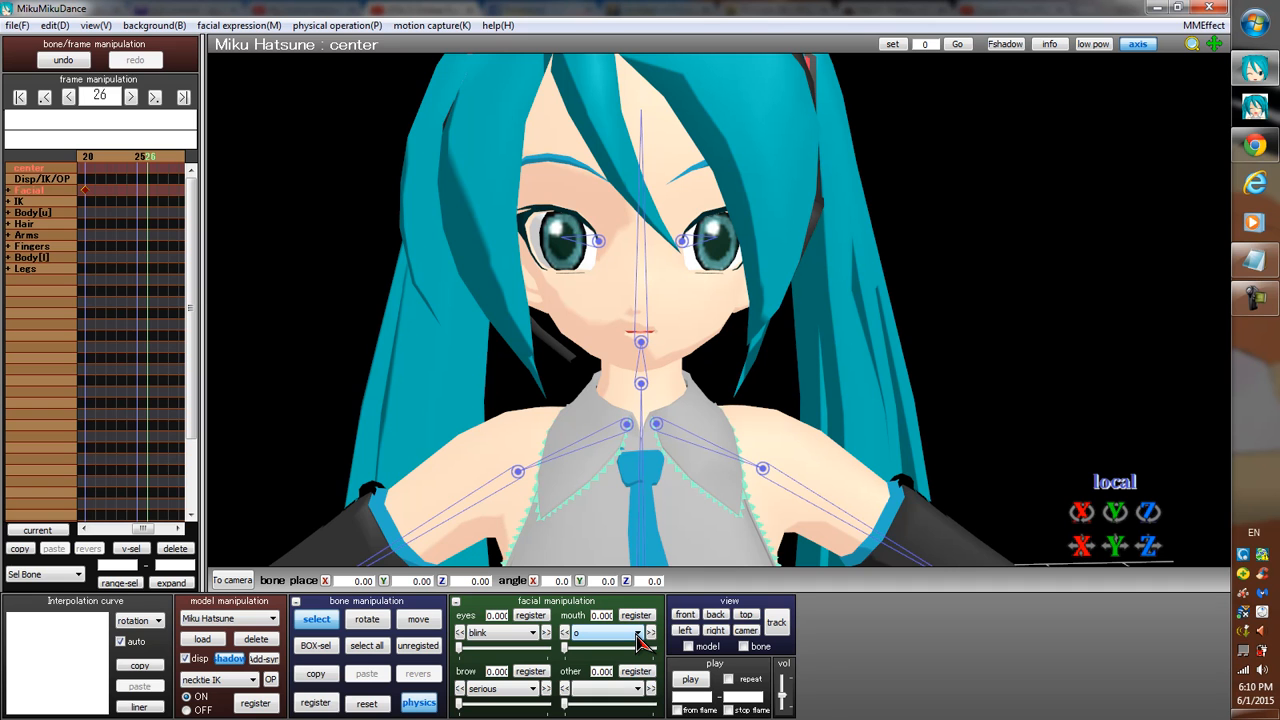
Register the mouth shape i at 0 on frame 20.
key(Right)
key(Right)
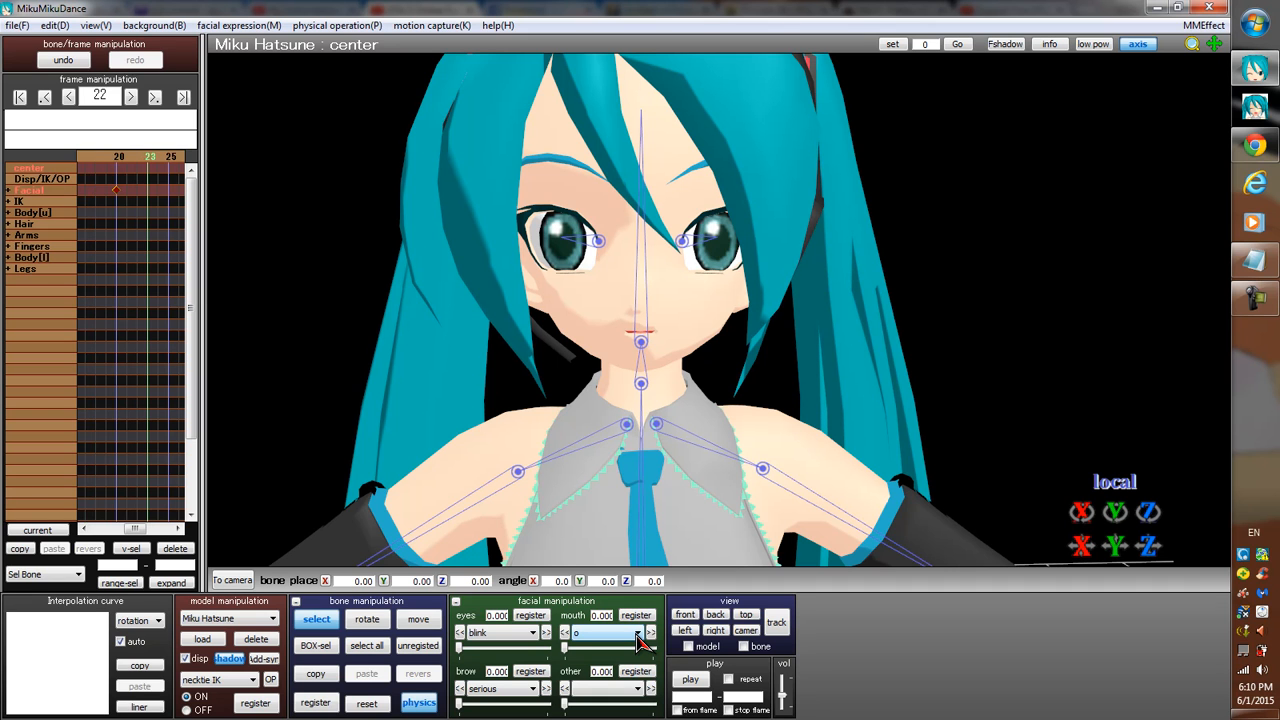
key(Right)
key(Right)
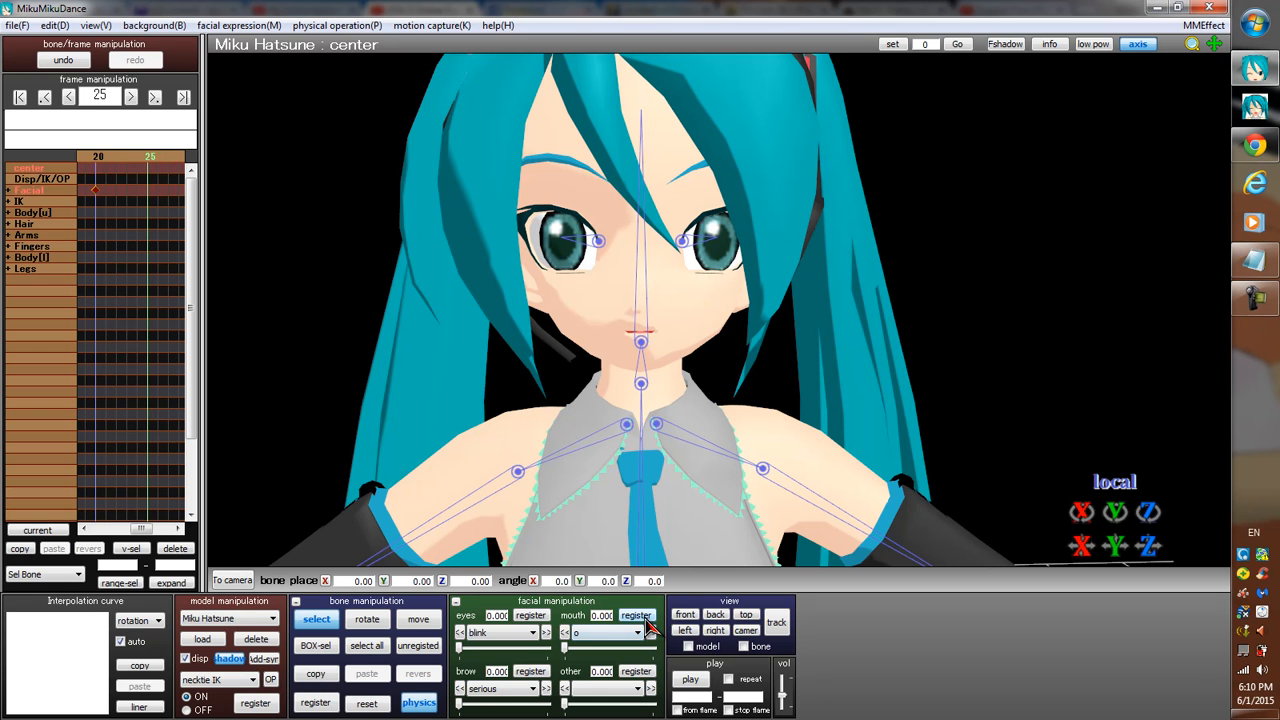
key(Left)
key(Left)
key(Left)
key(Left)
key(Left)
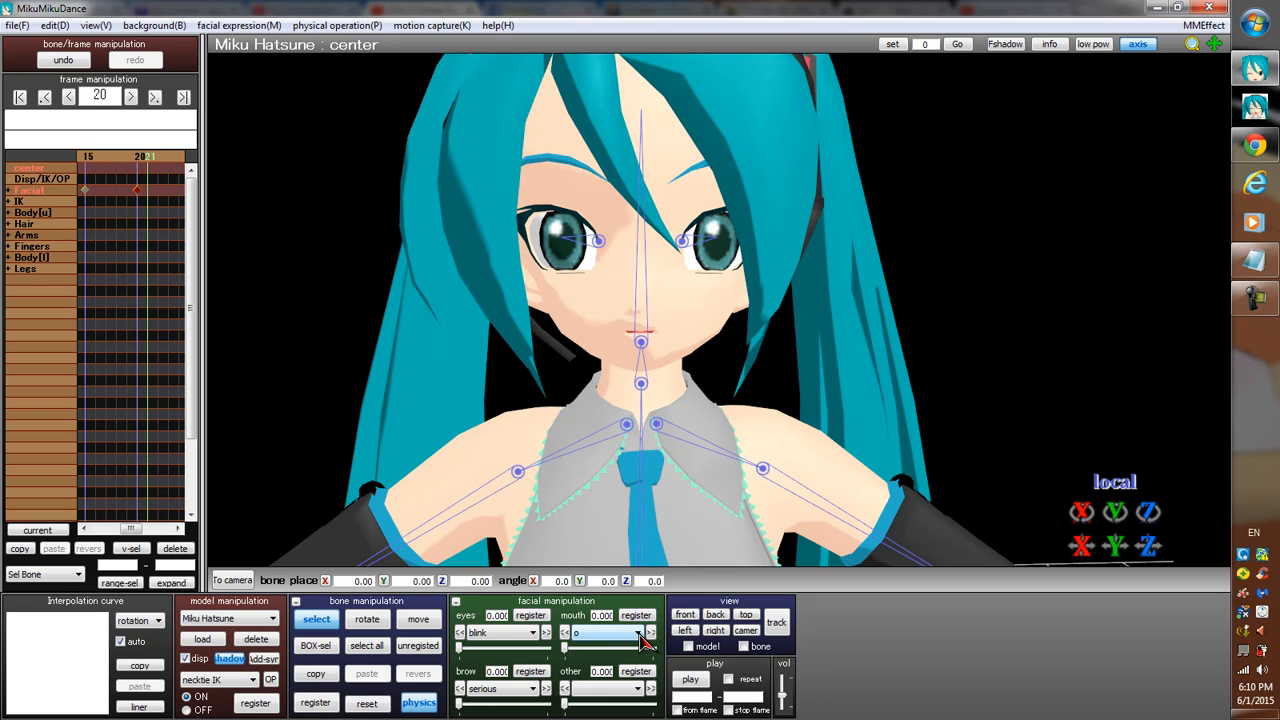
click(638, 634)
click(630, 657)
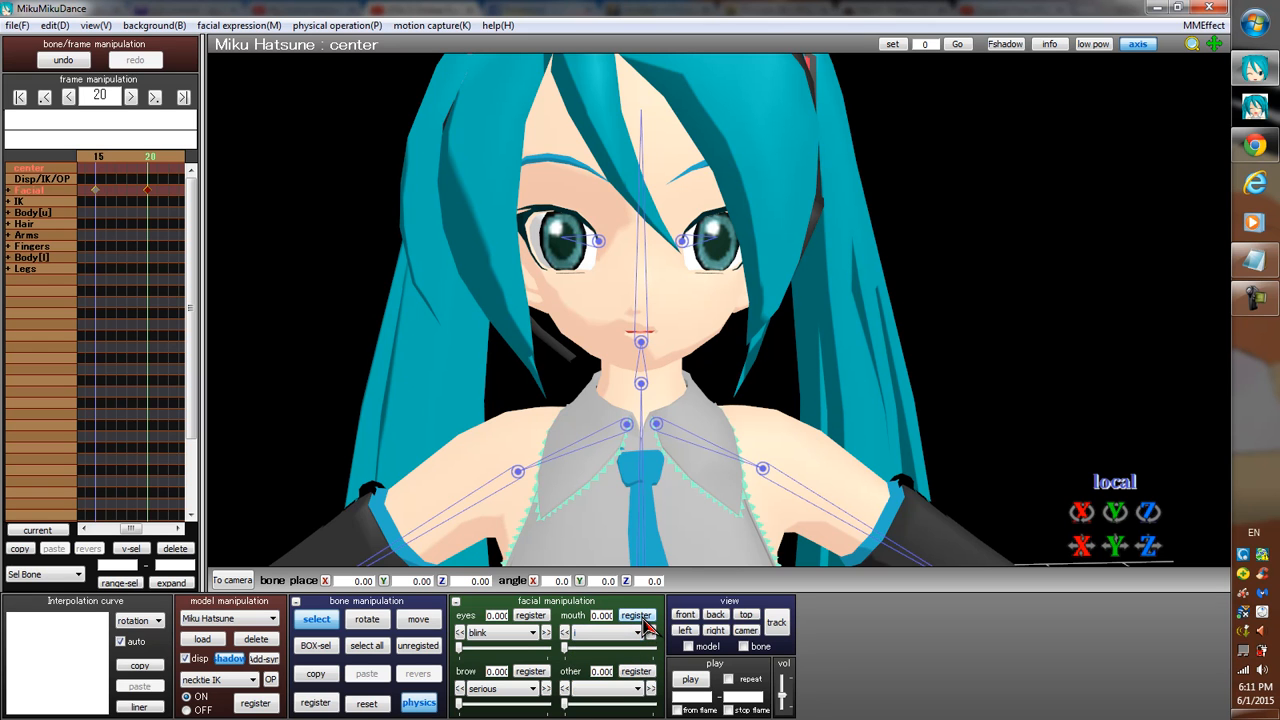
mouse_move(565, 649)
mouse_down()
mouse_move(653, 646)
mouse_move(558, 660)
mouse_up()
click(641, 620)
Register the mouth shape i at about 0.62 on frame 27.
key(Right)
key(Right)
key(Right)
key(Right)
key(Right)
key(Right)
key(Right)
key(Right)
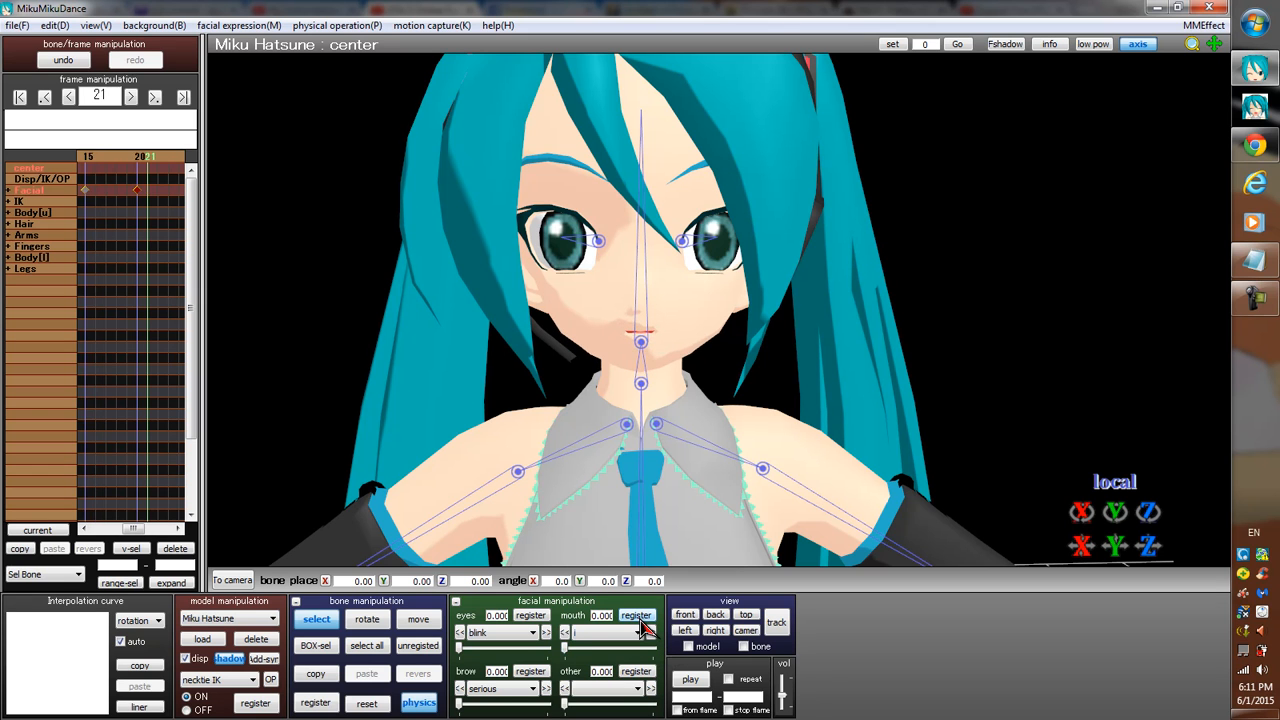
key(Left)
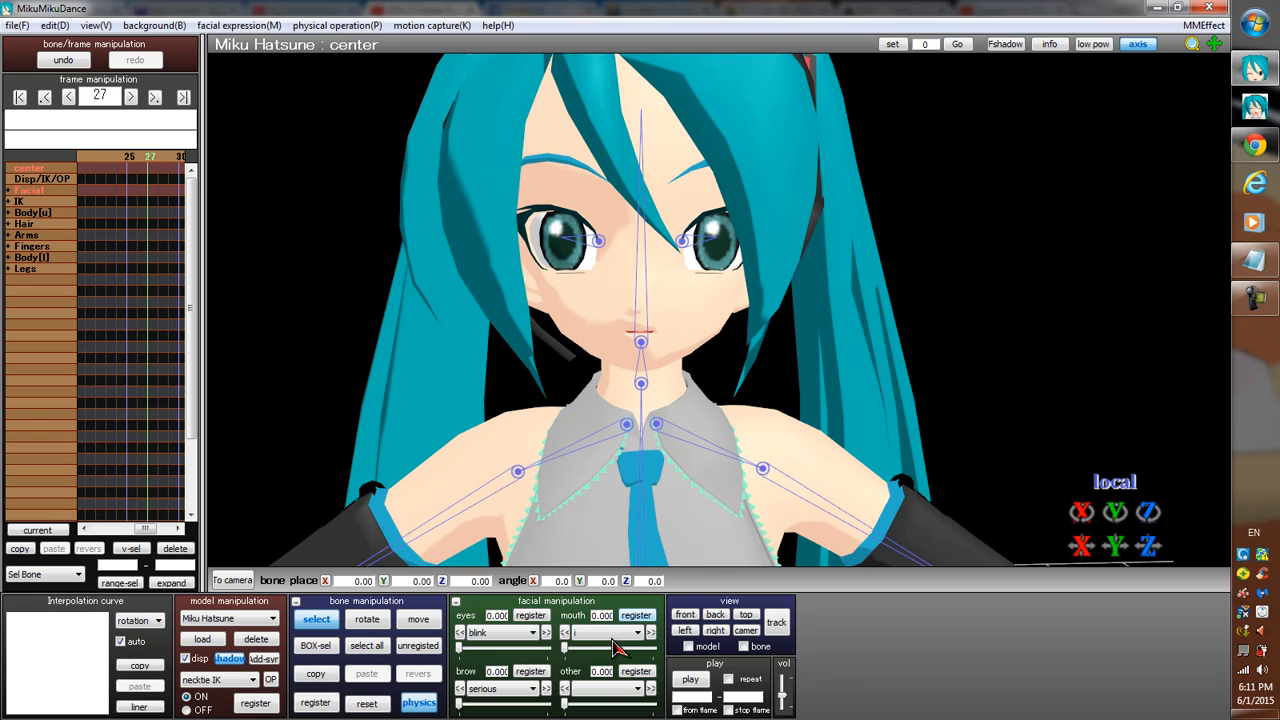
drag(567, 648, 620, 648)
click(645, 618)
Close the mouth on frame 32 by registering the mouth shape i at 0.
key(Right)
key(Right)
key(Right)
key(Right)
key(Right)
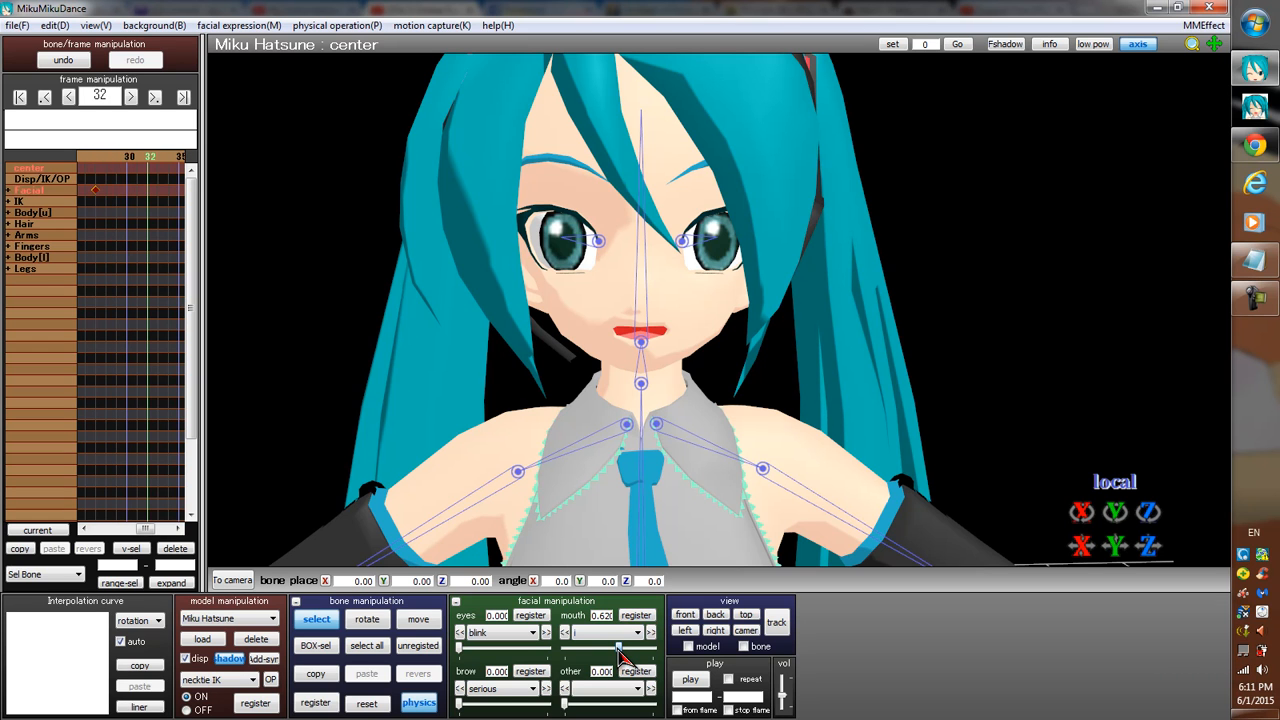
drag(617, 649, 565, 649)
click(638, 616)
Check the movement between frames 27 and 32, and register the mouth shape i at about 0.25 on frame 30.
key(Left)
key(Left)
key(Left)
key(Left)
key(Left)
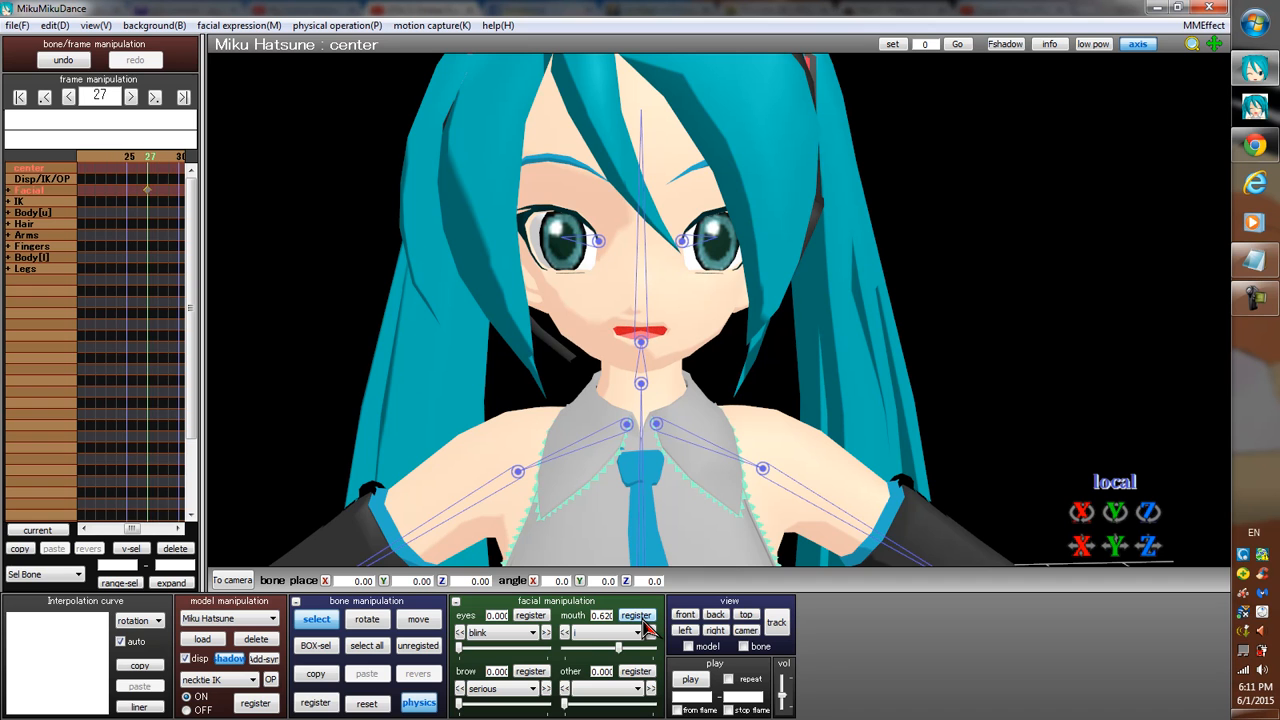
key(Right)
key(Right)
key(Right)
key(Right)
key(Right)
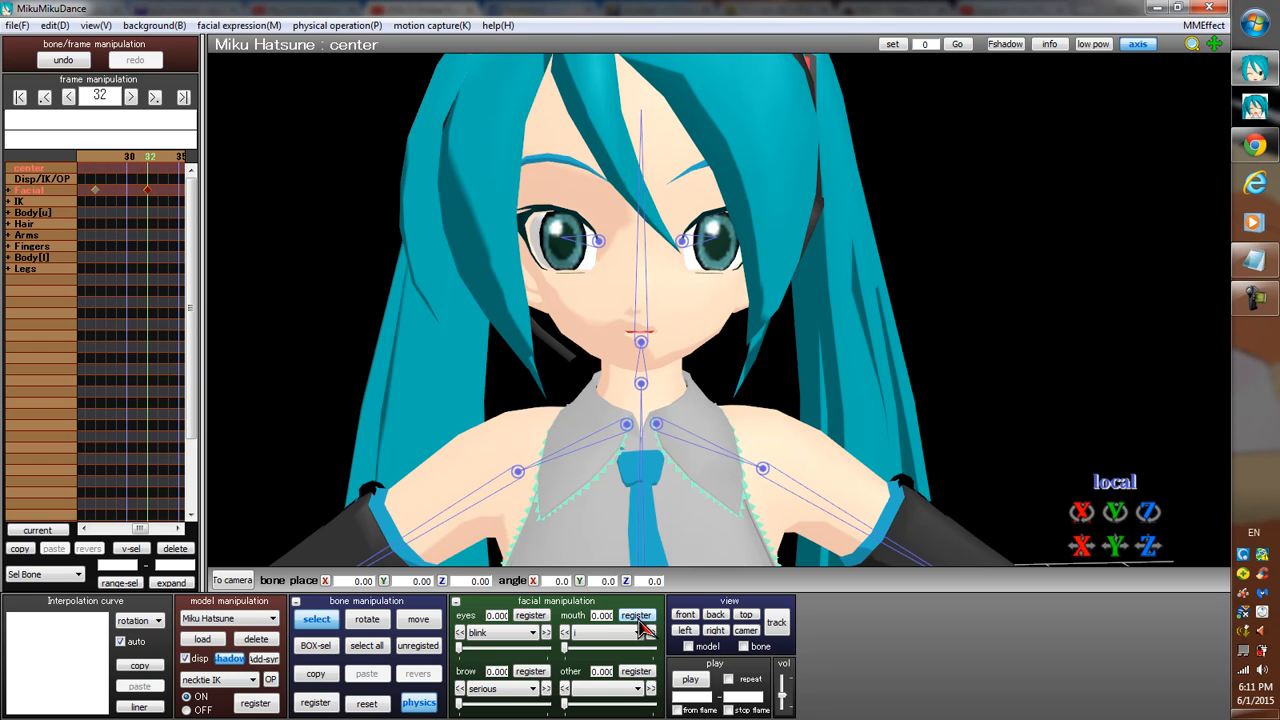
key(Left)
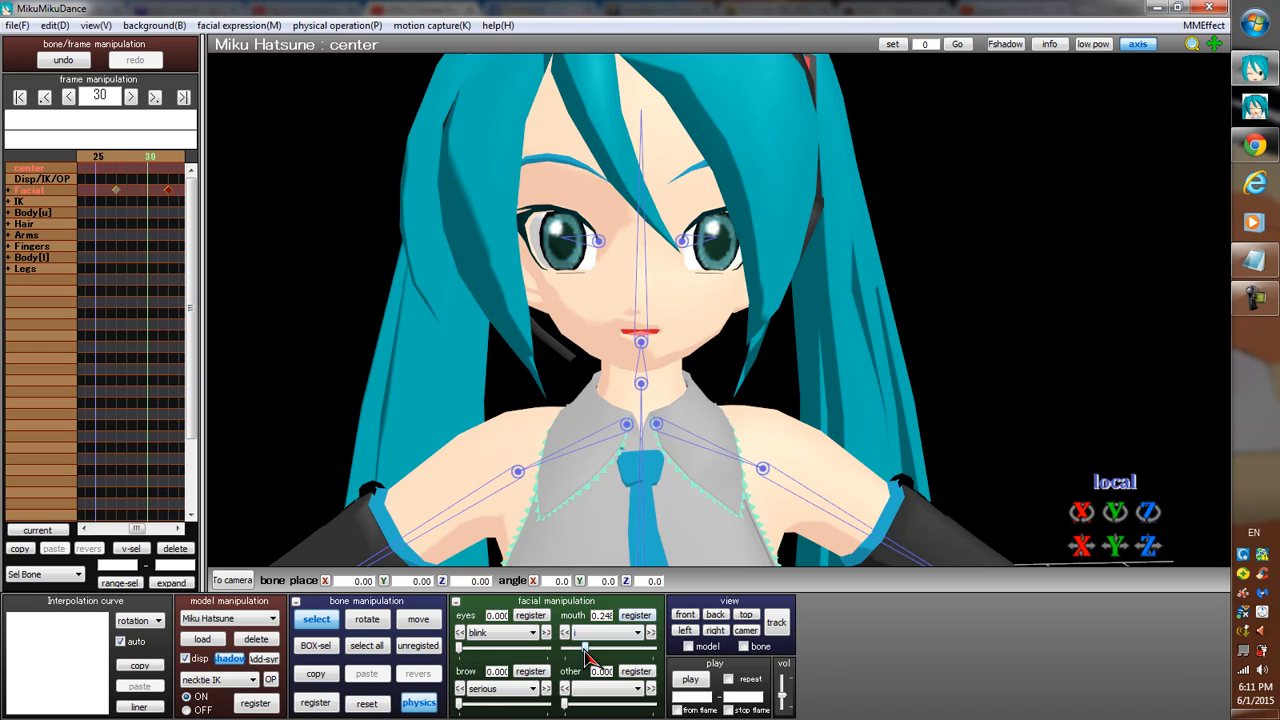
click(643, 621)
Register the mouth shape i at about half strength on frame 38.
key(Right)
key(Right)
key(Right)
key(Right)
key(Right)
key(Right)
key(Right)
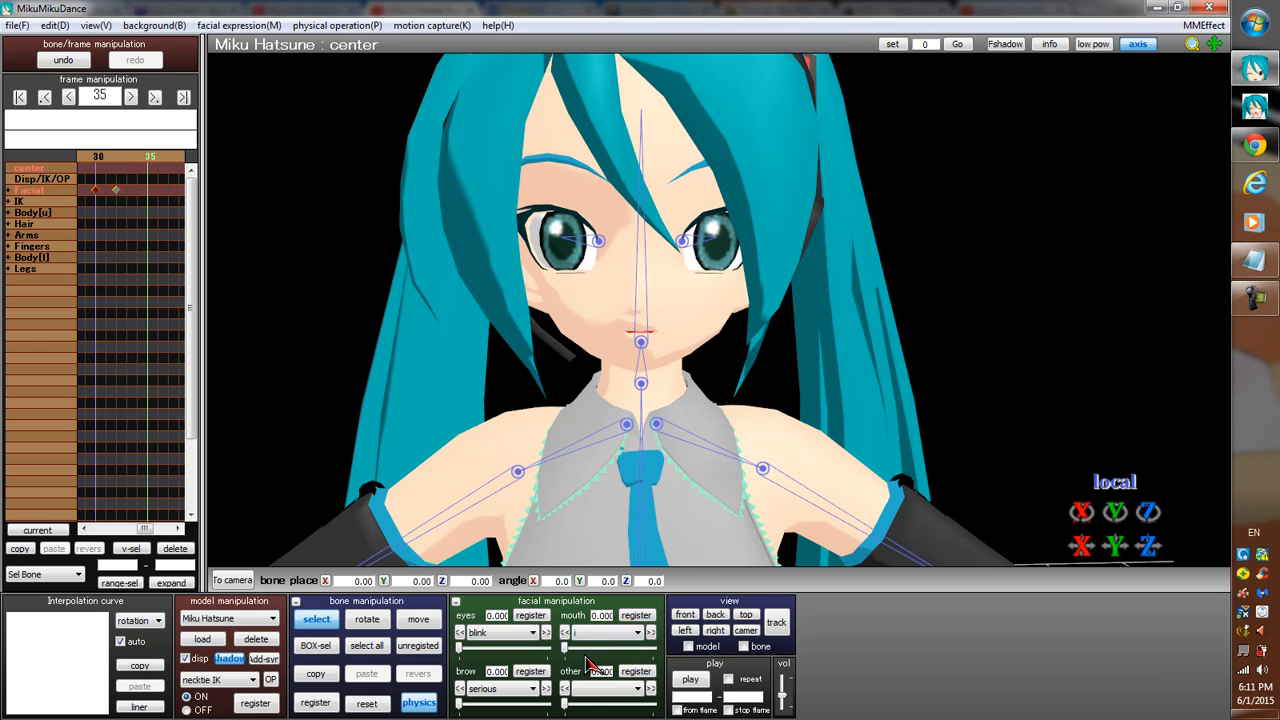
Close the mouth on frame 43 by registering the mouth shape i at 0.
key(Right)
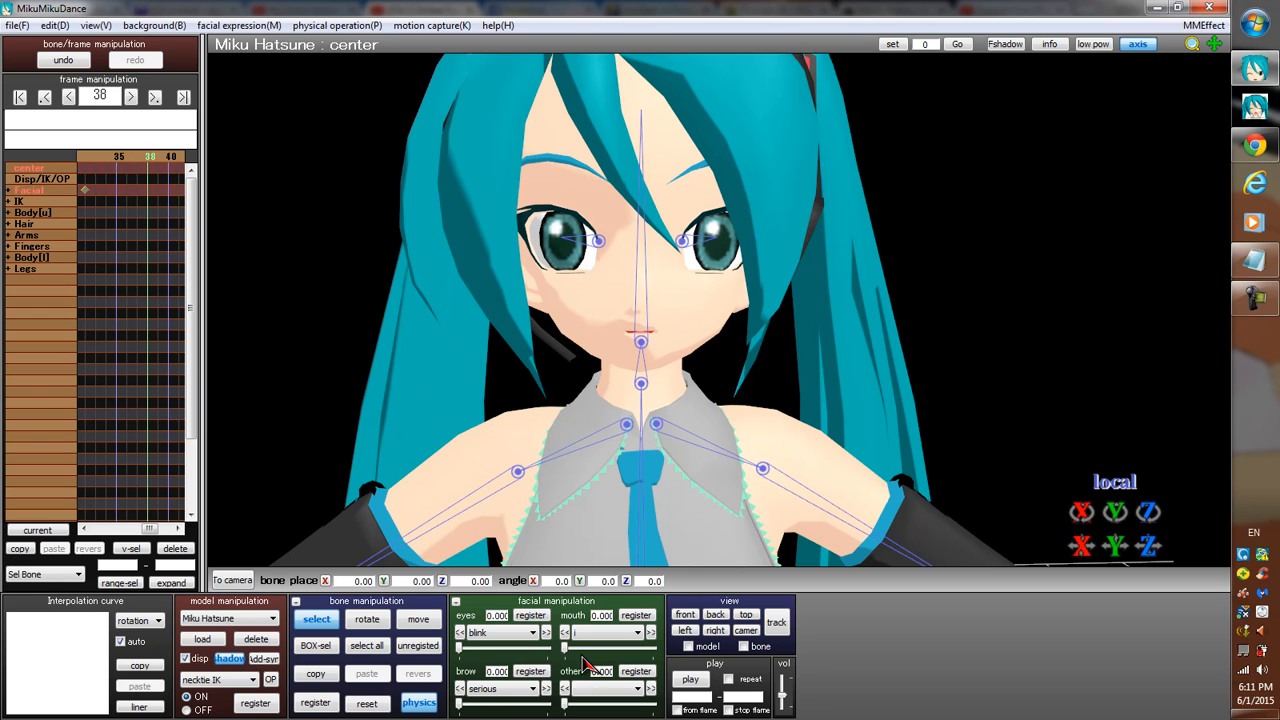
drag(566, 648, 611, 660)
click(630, 617)
key(Right)
key(Right)
key(Right)
key(Right)
key(Right)
drag(614, 657, 565, 658)
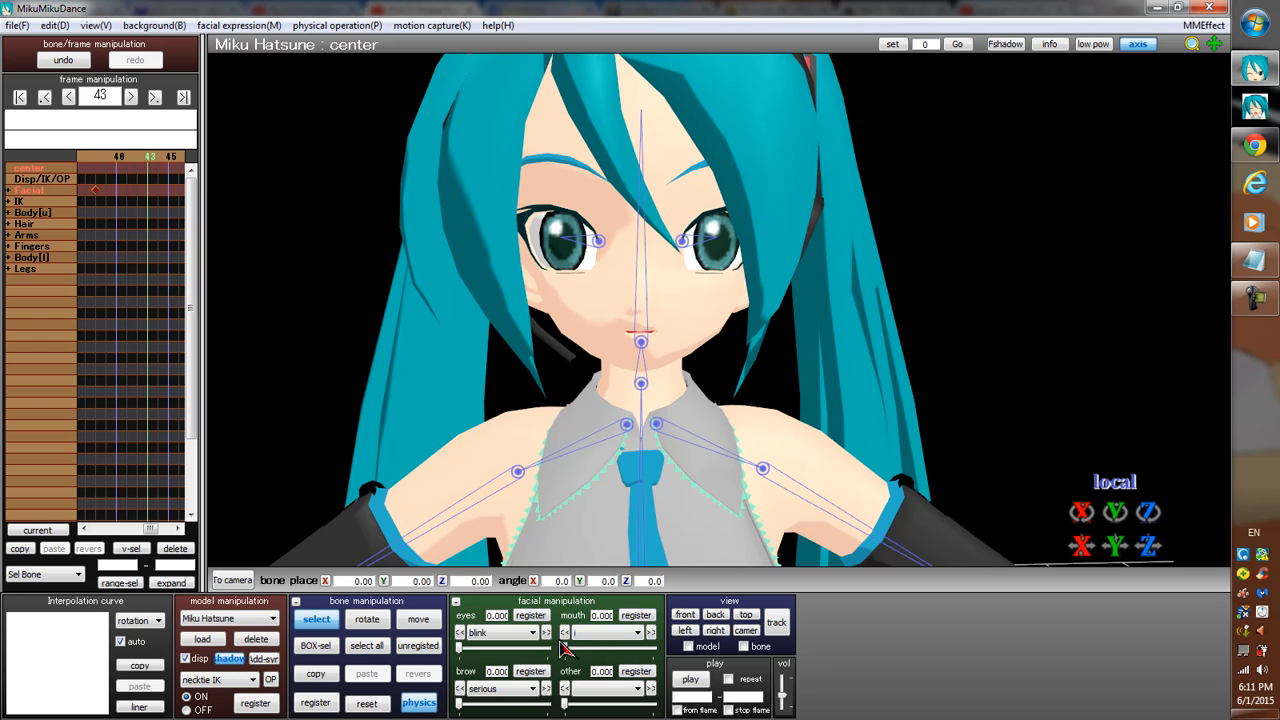
click(638, 617)
Register the mouth shape o at about 0.02 on frame 41.
key(Left)
key(Left)
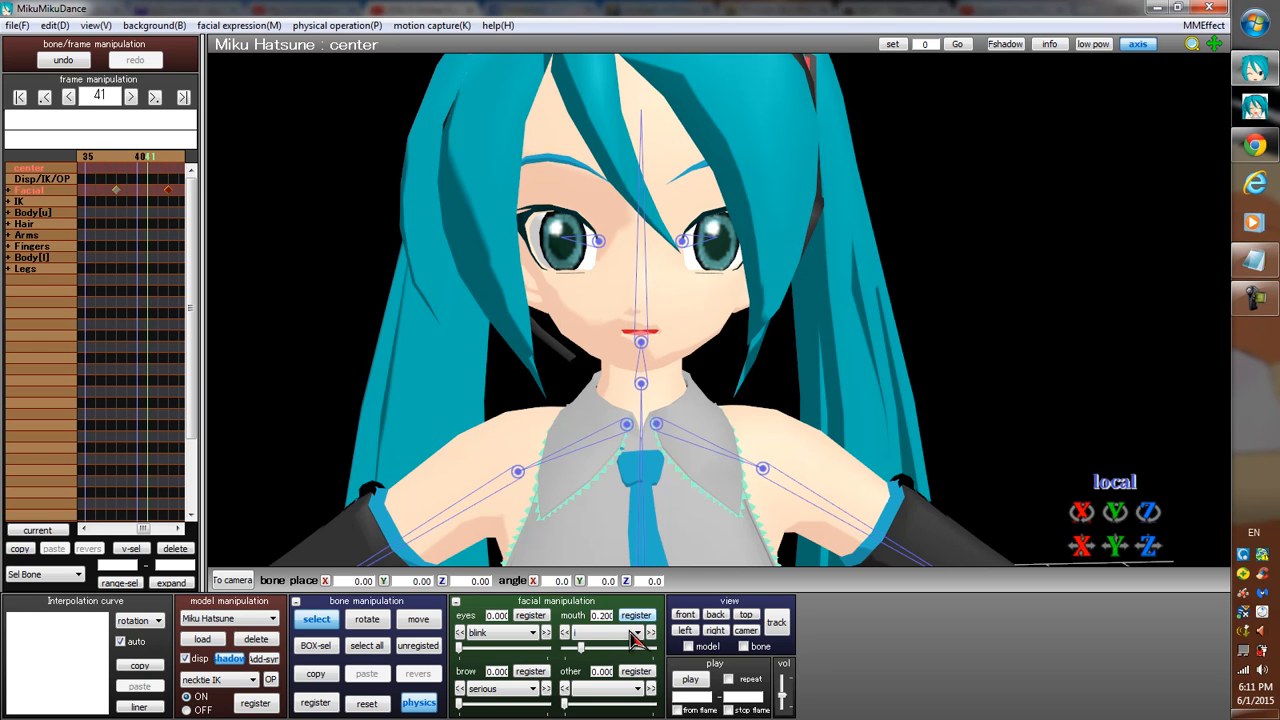
click(637, 633)
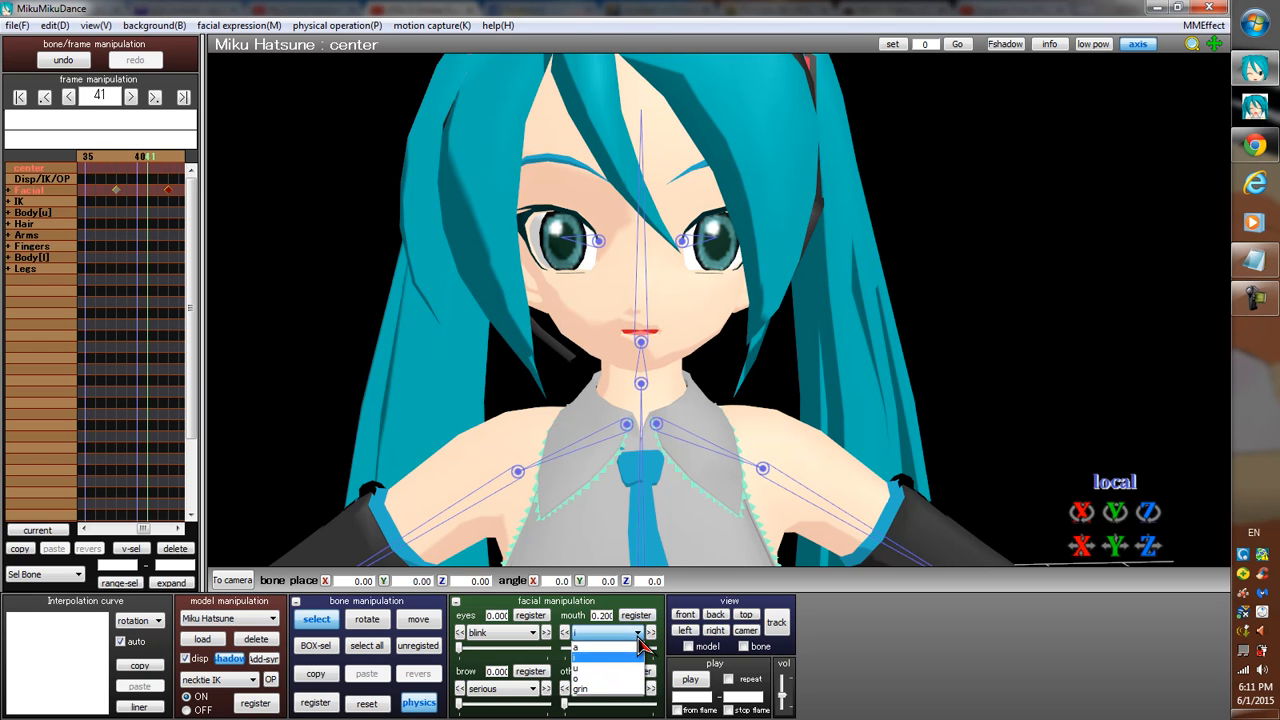
click(600, 679)
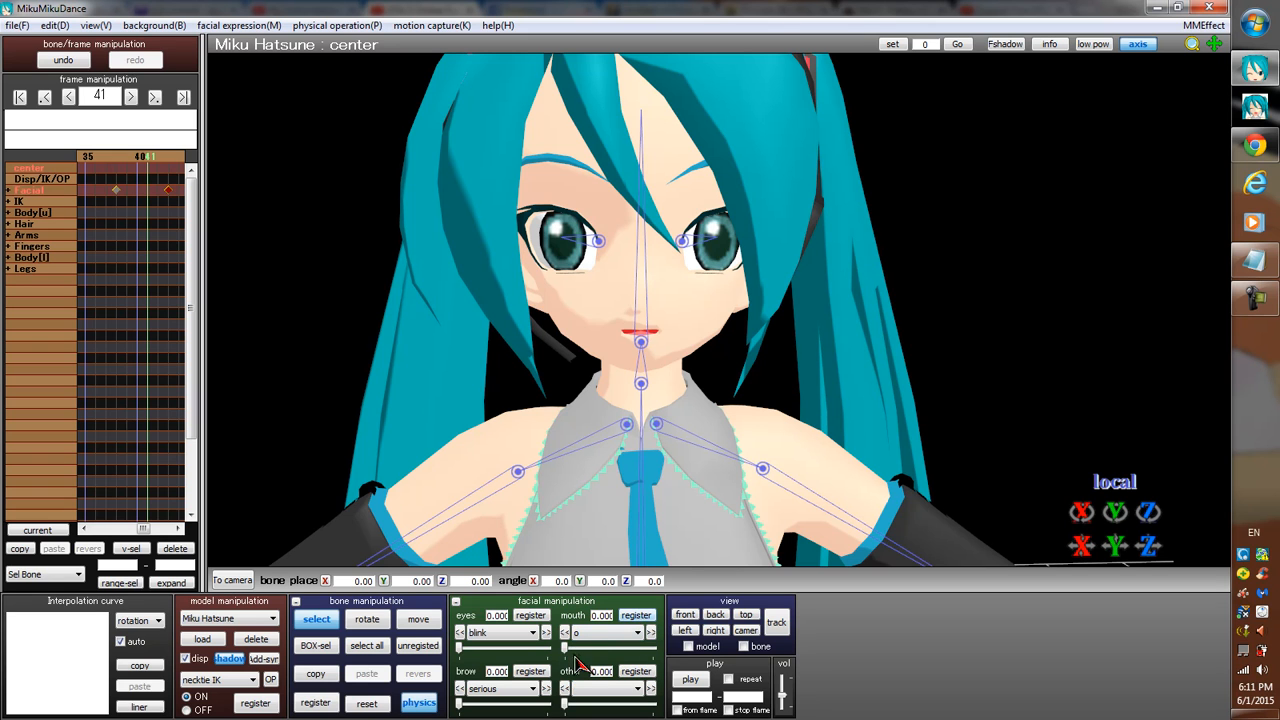
mouse_move(566, 648)
mouse_down()
mouse_move(605, 660)
mouse_move(570, 664)
mouse_up()
Register the mouth shape o at about 0.56 on frame 49.
key(Right)
key(Right)
key(Right)
key(Right)
key(Right)
key(Right)
key(Right)
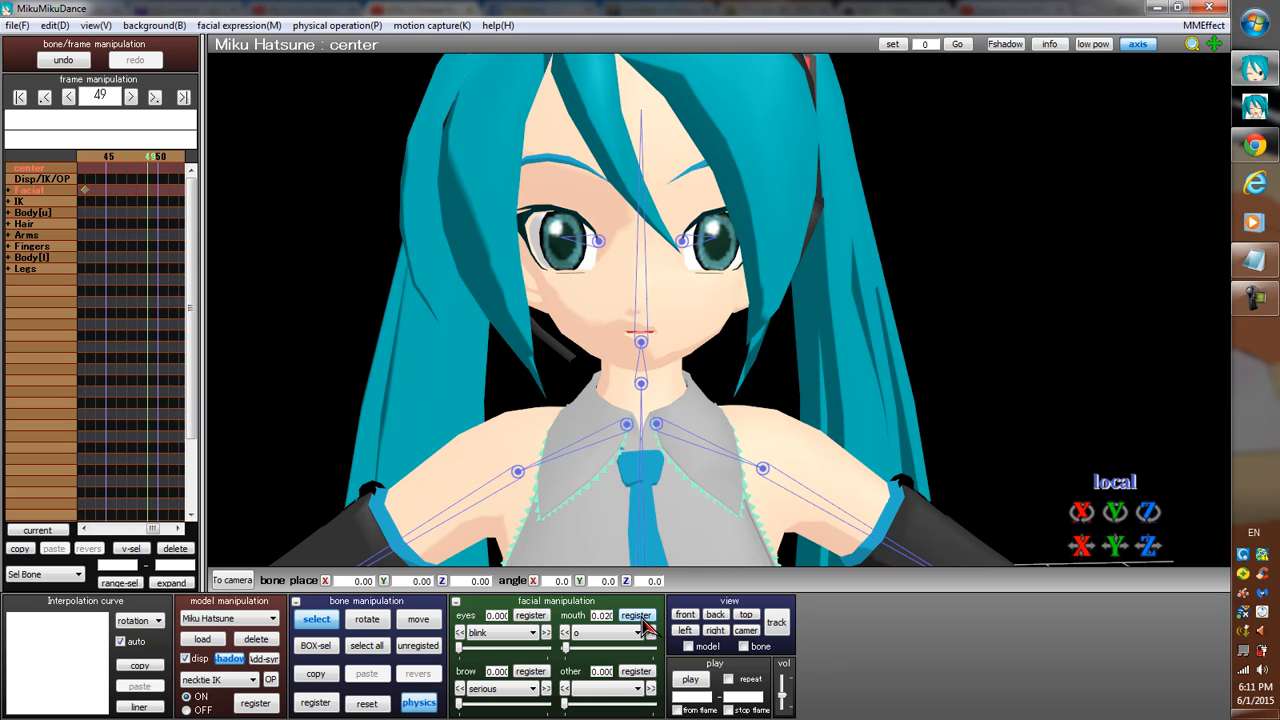
drag(566, 649, 618, 660)
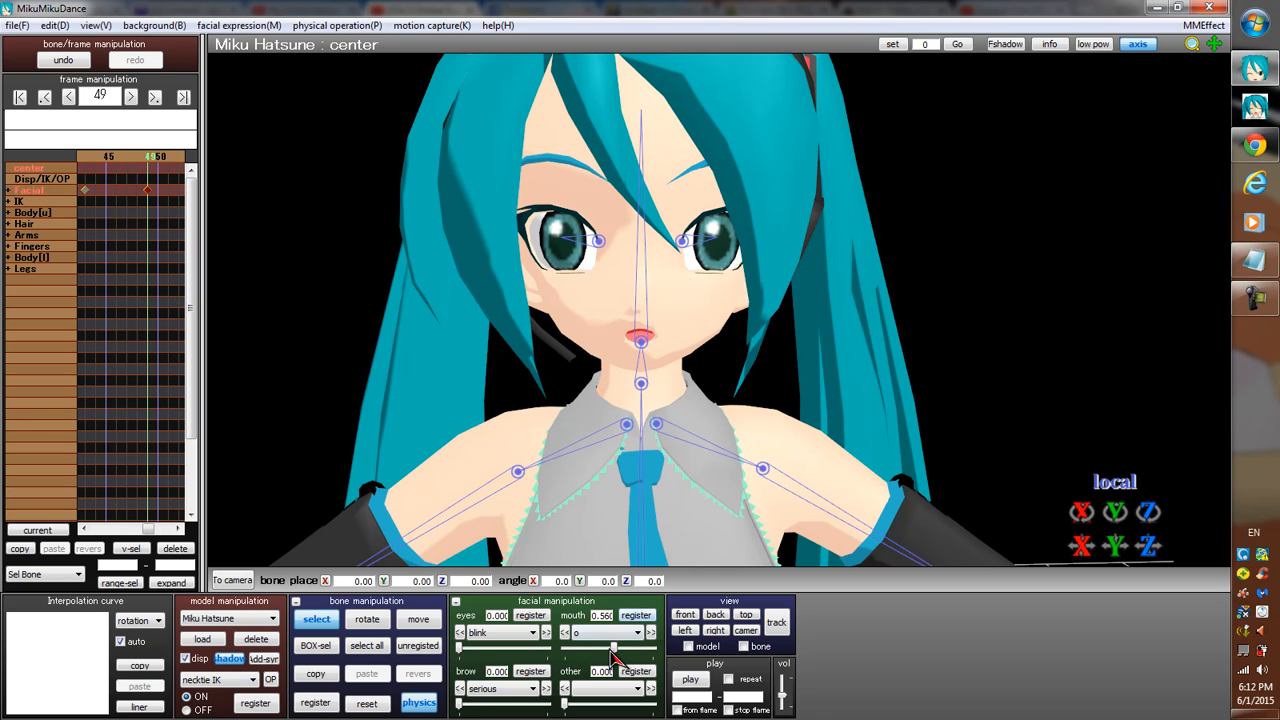
Close the mouth on frame 53 by registering the mouth shape o at 0.
key(Right)
key(Right)
key(Right)
key(Right)
drag(615, 655, 548, 655)
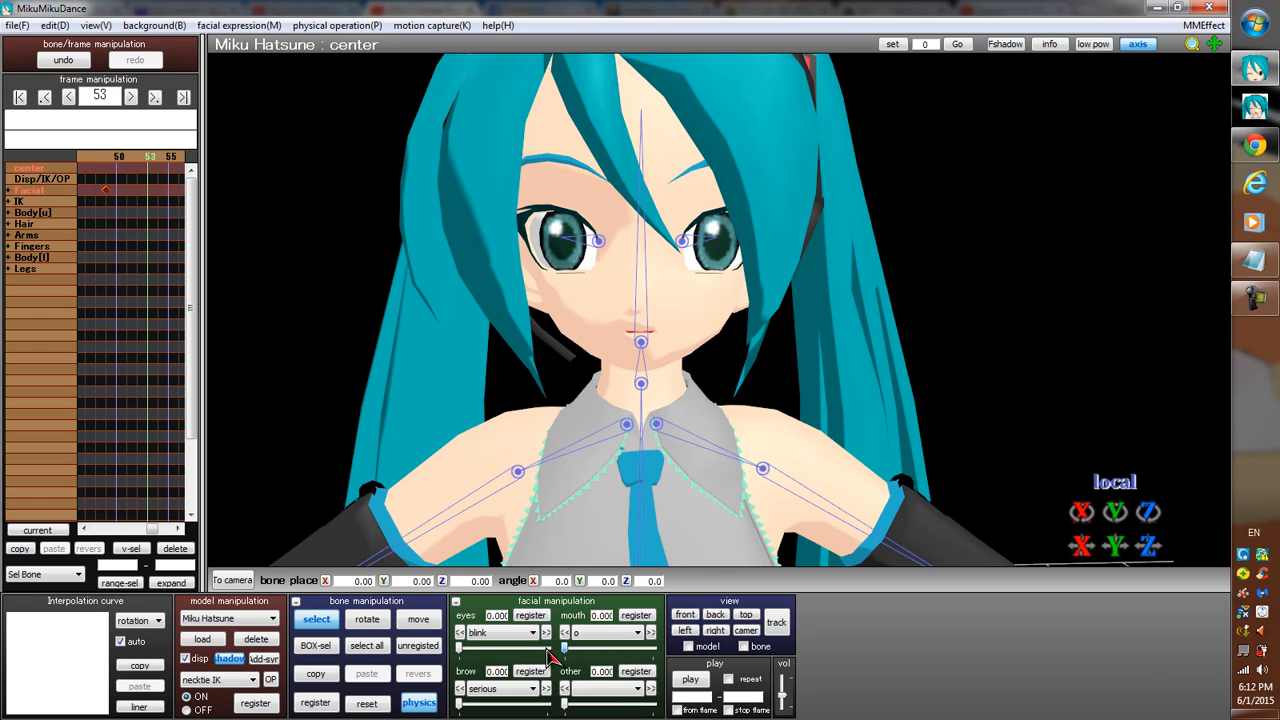
click(645, 618)
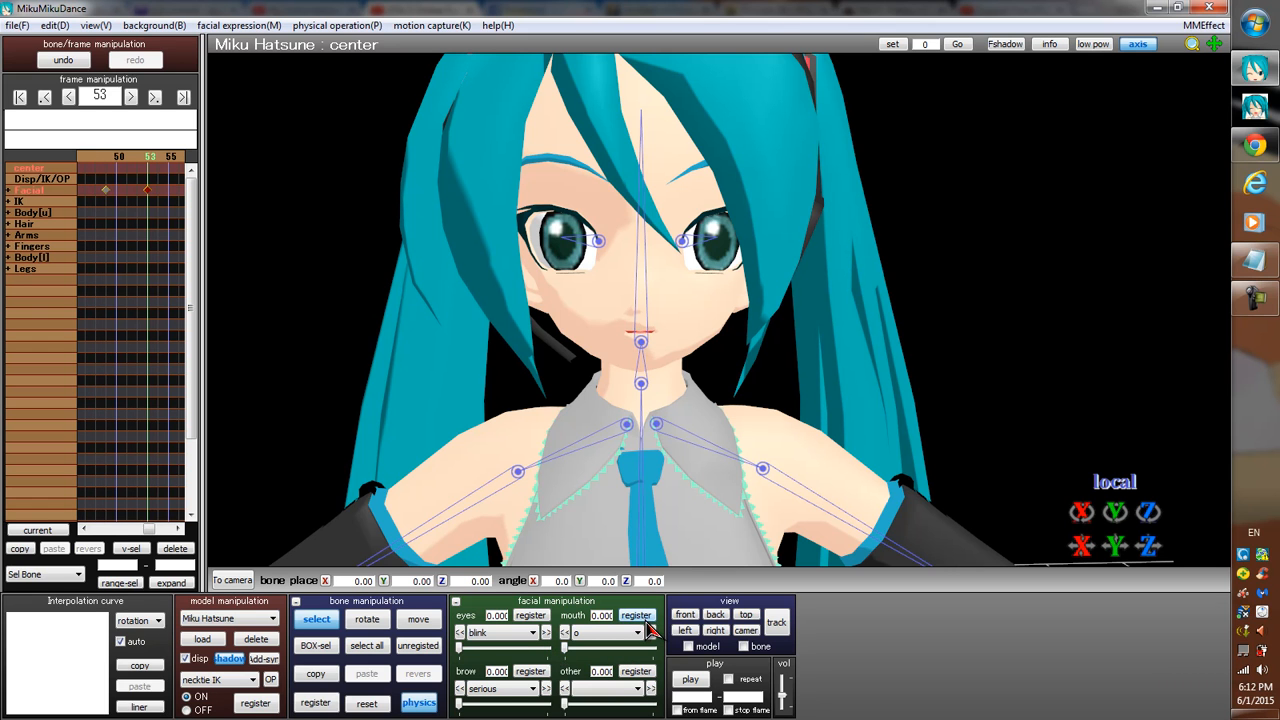
Return to frame 0 and step through to frame 58 to examine the whole mouth animation.
click(19, 96)
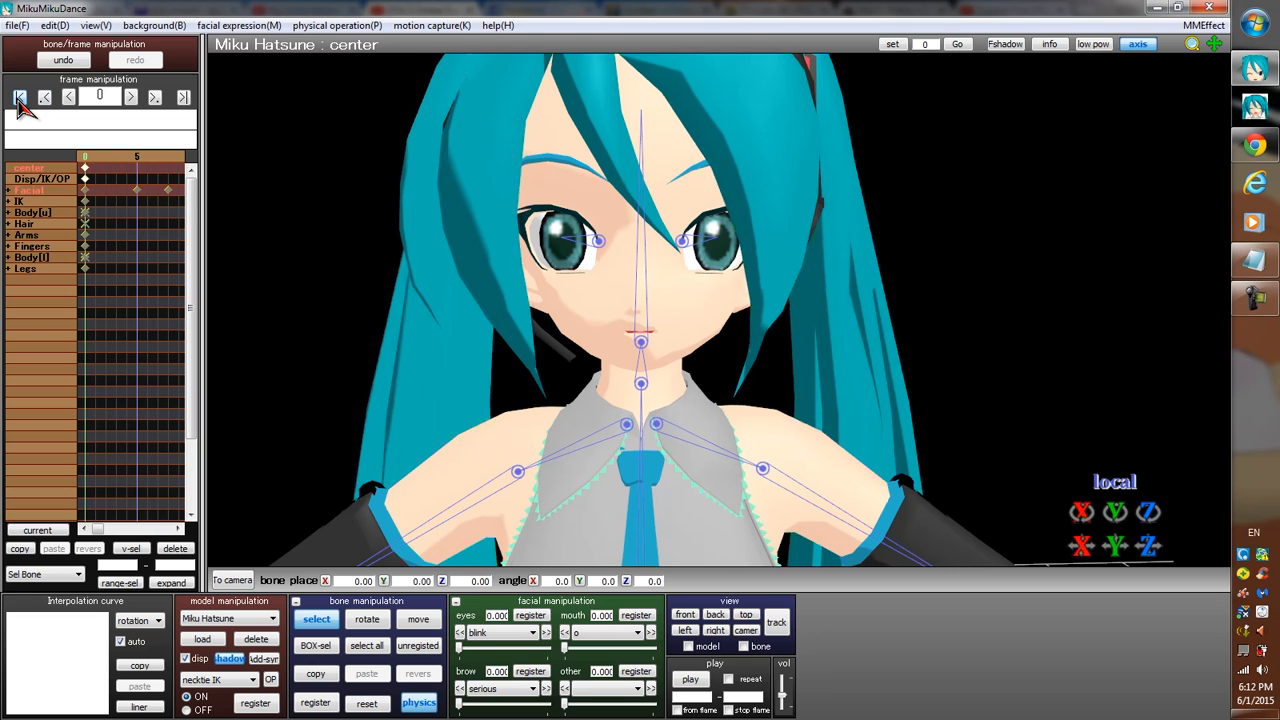
key(Right)
key(Right)
key(Right)
key(Right)
key(Right)
key(Right)
key(Right)
key(Right)
key(Right)
key(Right)
key(Right)
key(Right)
key(Right)
key(Right)
key(Right)
key(Right)
key(Right)
key(Right)
key(Right)
key(Right)
key(Right)
key(Right)
key(Right)
key(Right)
key(Right)
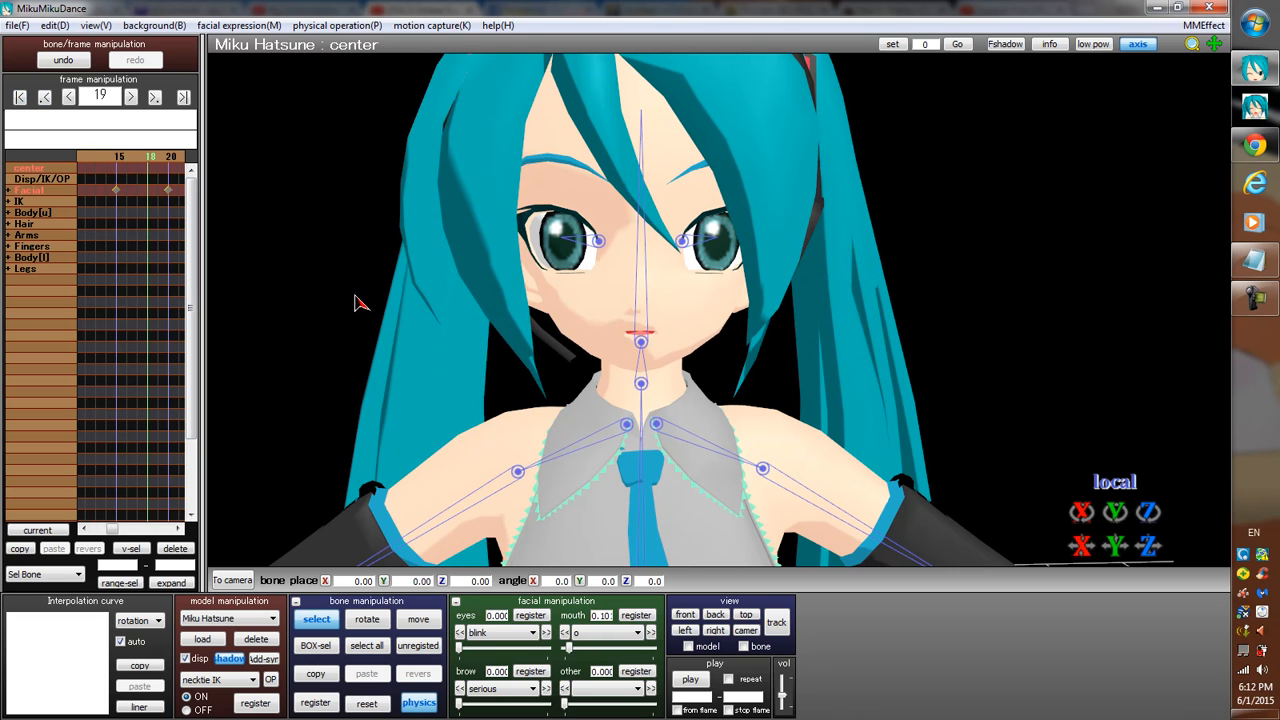
key(Right)
key(Right)
key(Right)
key(Right)
key(Right)
key(Right)
key(Right)
key(Right)
key(Right)
key(Right)
key(Right)
key(Right)
key(Right)
key(Right)
key(Right)
key(Right)
key(Right)
key(Right)
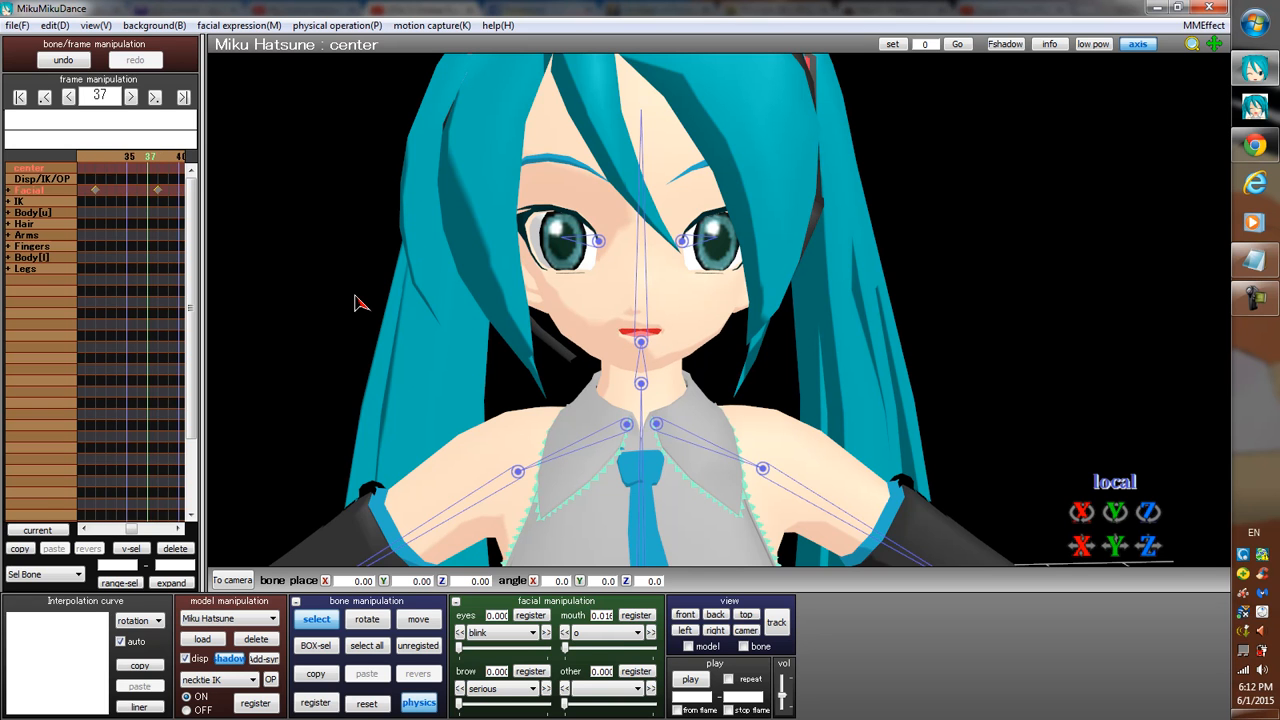
key(Right)
key(Right)
key(Right)
key(Right)
key(Right)
key(Right)
key(Right)
key(Right)
key(Right)
key(Right)
key(Right)
key(Right)
key(Right)
key(Right)
key(Right)
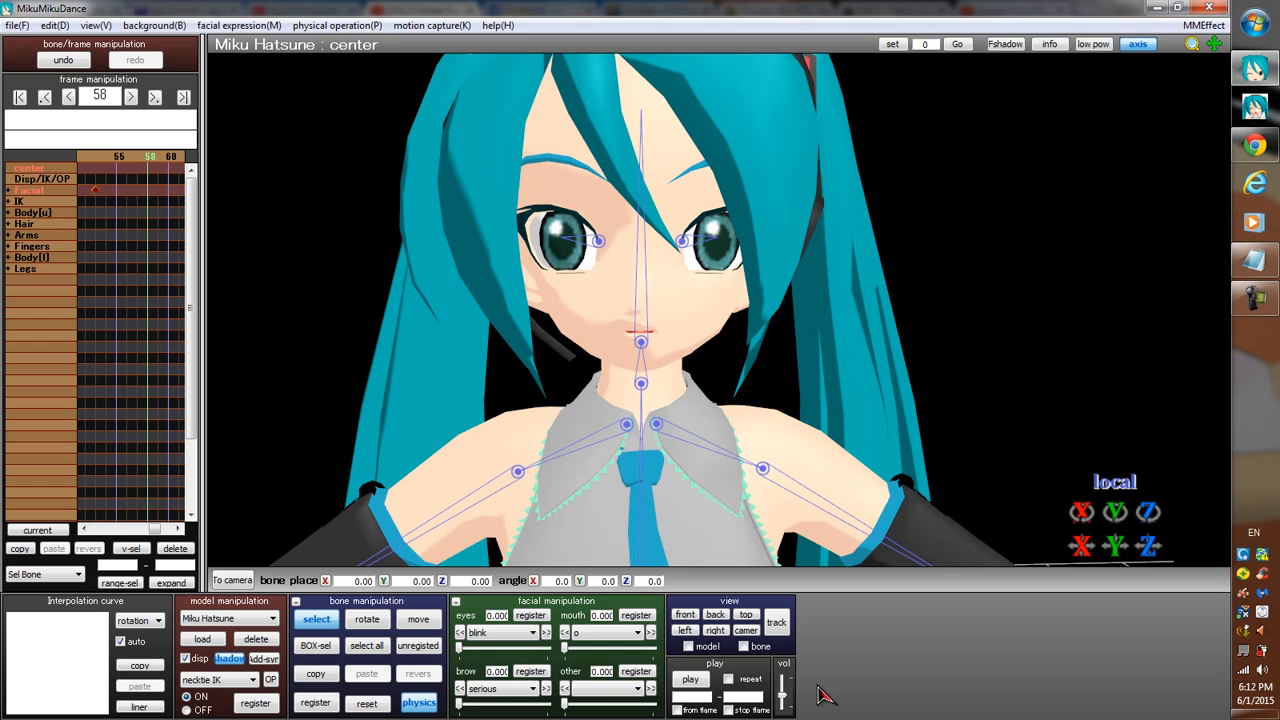
Play back the mouth animation and return to frame 0.
click(689, 686)
click(689, 680)
click(19, 96)
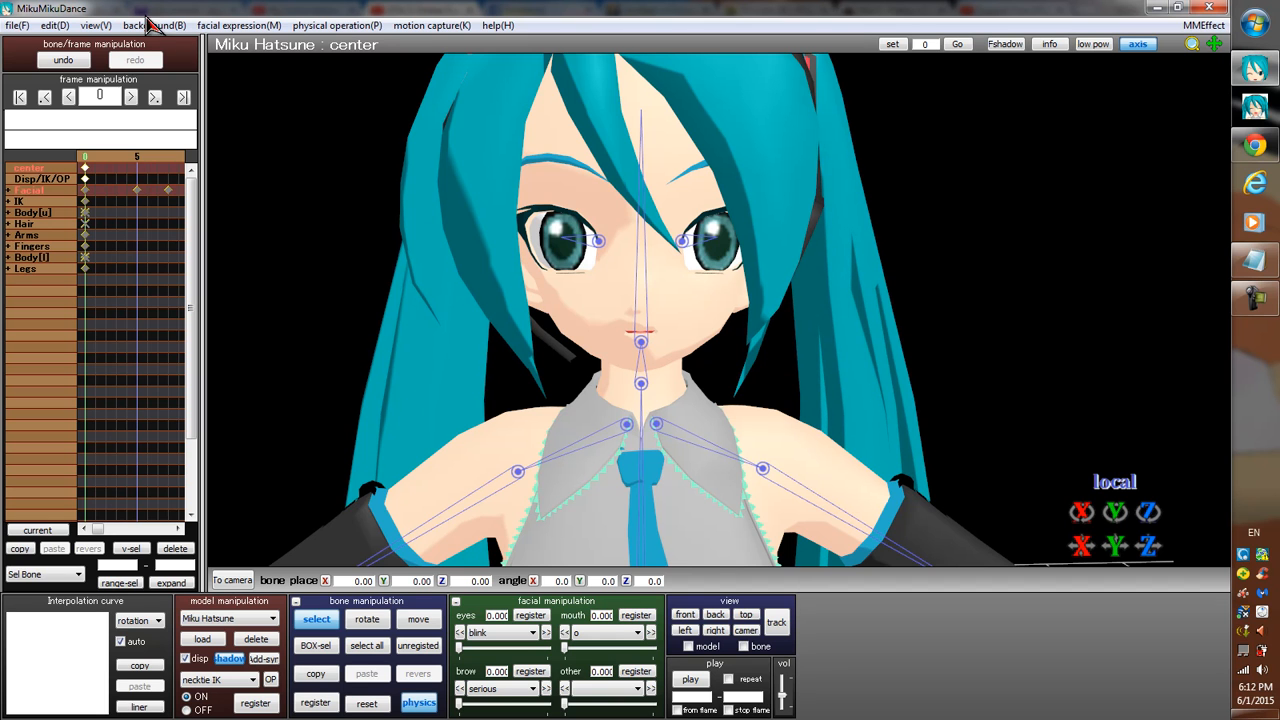
click(55, 27)
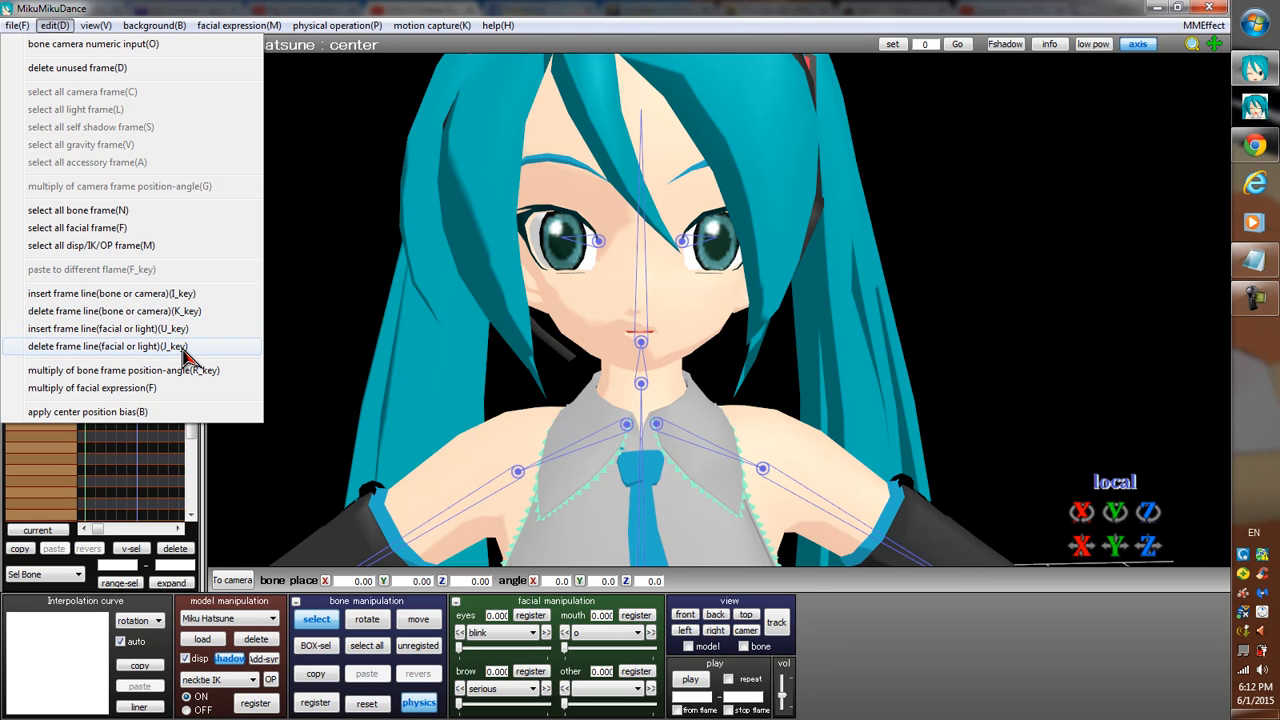
click(164, 458)
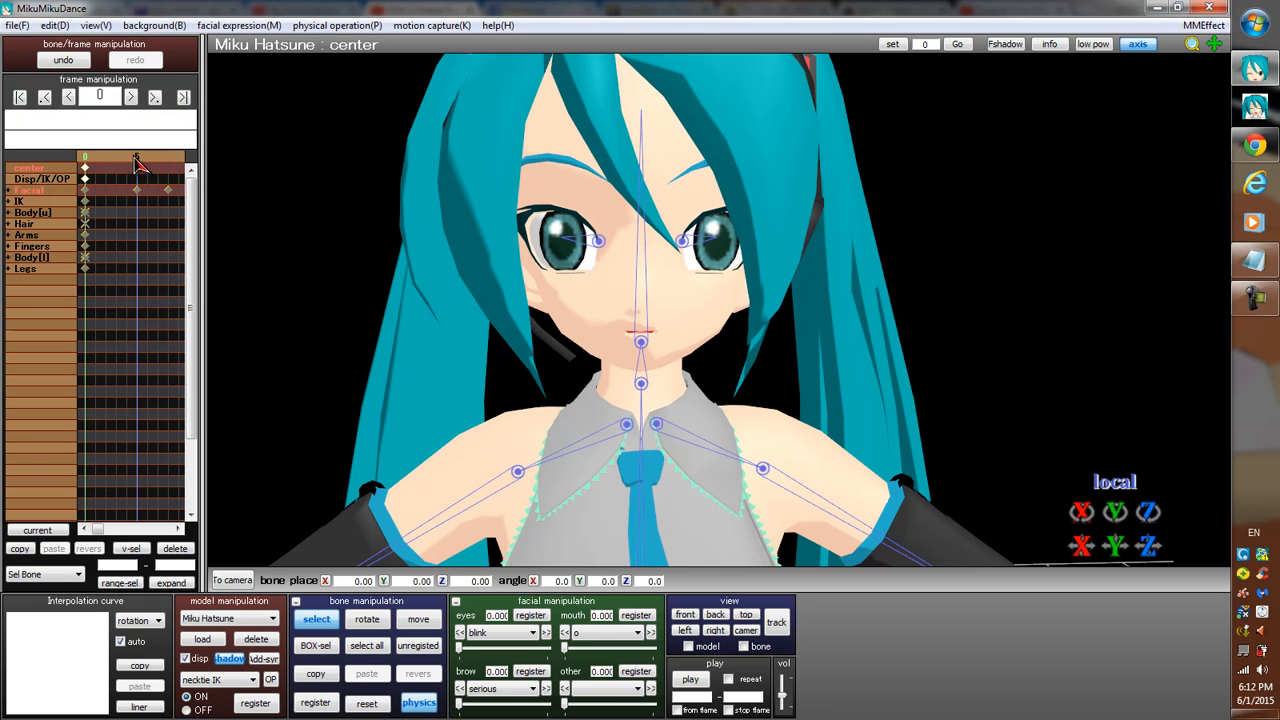
Step from frame 0 to frame 13, deleting surplus facial frame lines to pull the mouth keyframes closer together.
key(Right)
key(Right)
key(Right)
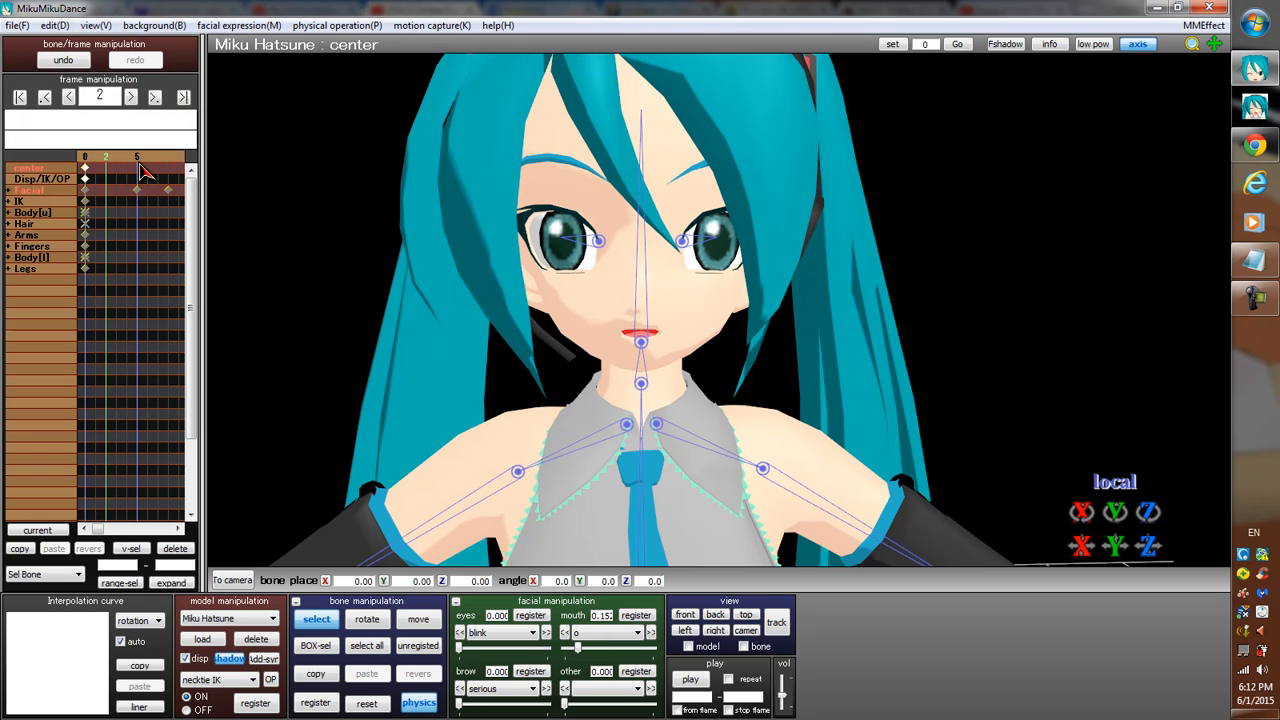
key(Right)
key(Right)
key(Right)
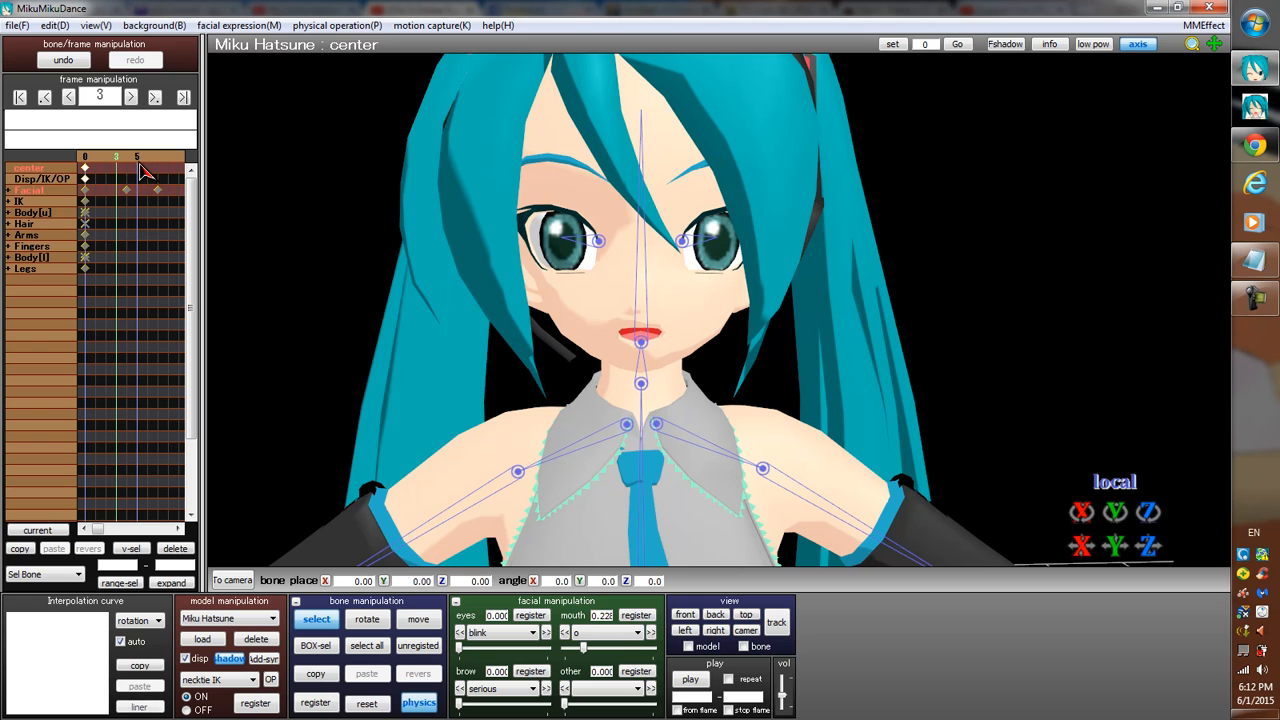
key(Right)
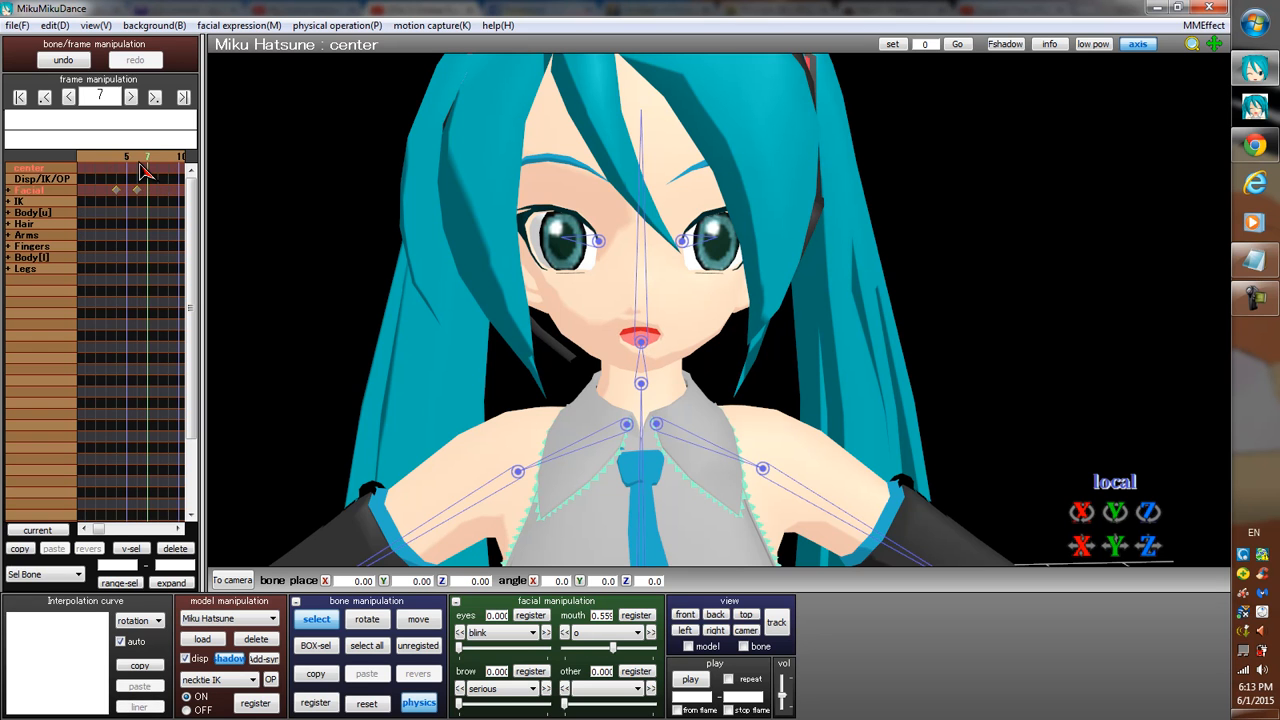
key(Right)
key(Right)
key(Right)
key(Right)
key(Right)
key(Right)
key(Right)
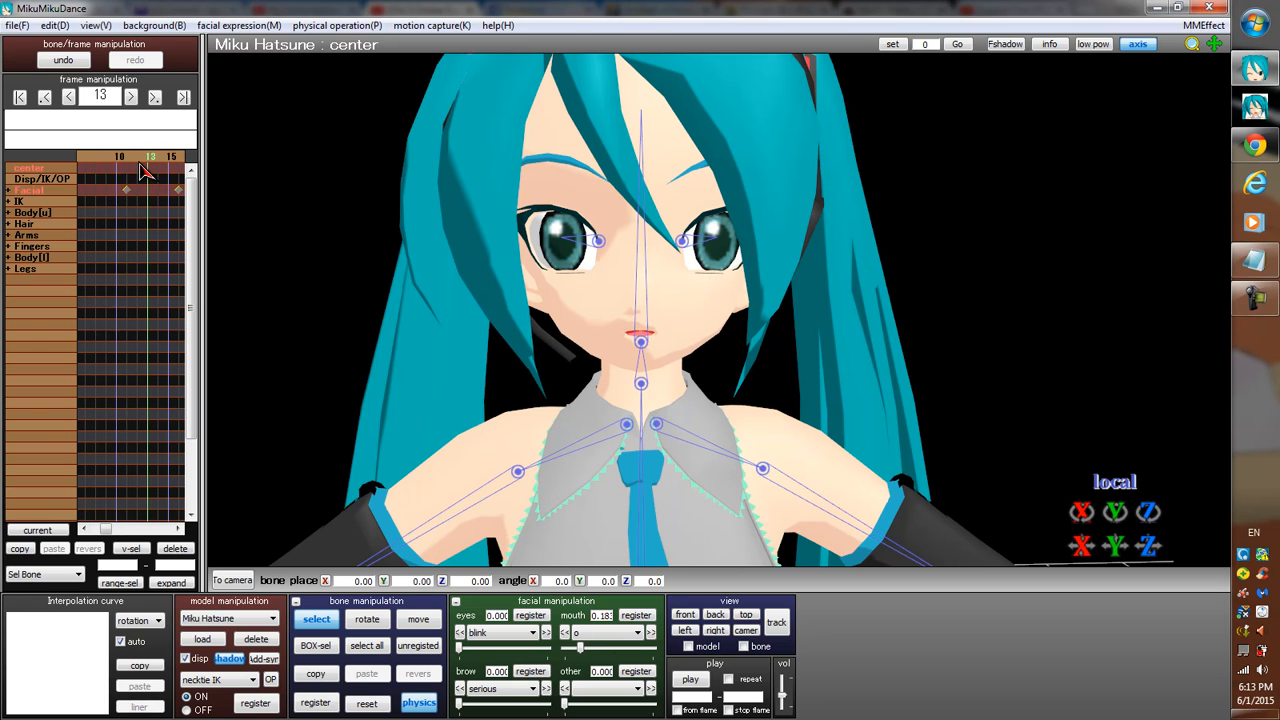
Delete surplus facial frame lines from frame 13 onward so that the last mouth keyframe lands on frame 41.
key(Right)
key(Right)
key(Right)
key(Right)
key(Right)
key(Right)
key(Right)
key(Right)
key(Right)
key(Right)
key(Right)
key(Right)
key(Right)
key(Right)
key(Right)
key(Right)
key(Right)
key(Right)
key(Right)
key(Right)
key(Right)
key(Right)
key(Right)
key(Right)
key(Right)
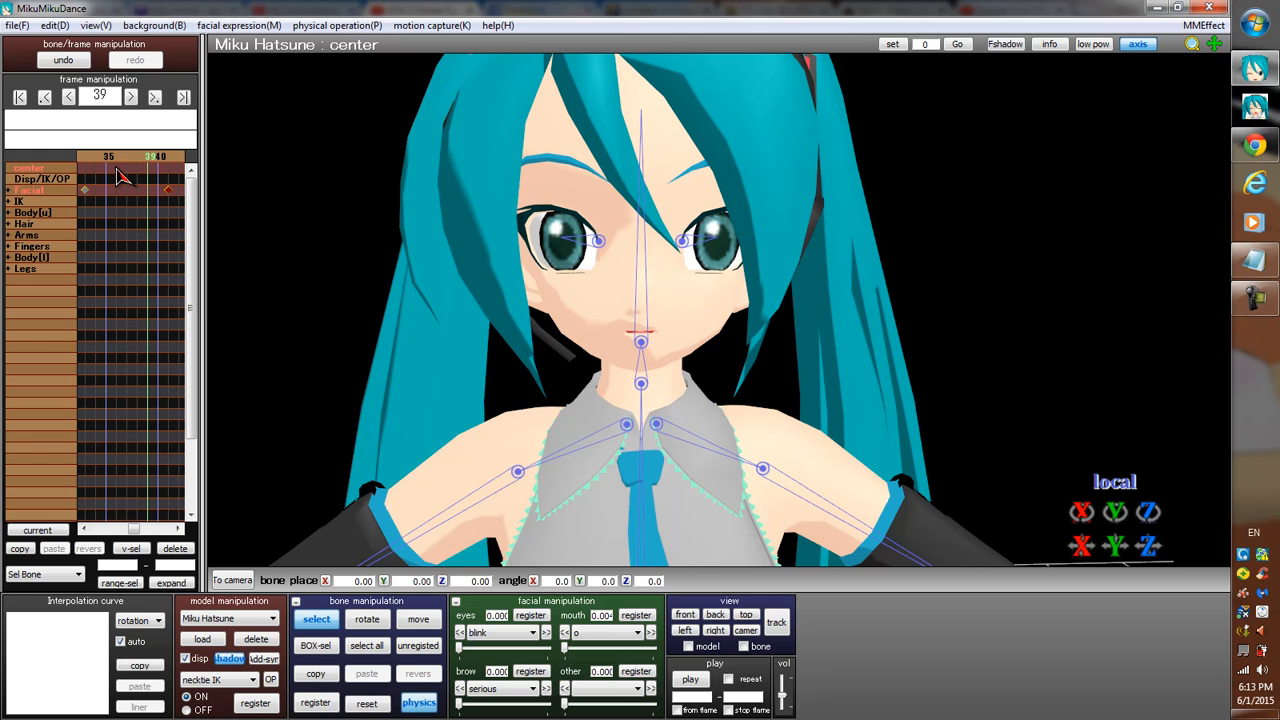
key(Right)
key(Right)
key(Right)
key(Left)
key(Left)
key(Left)
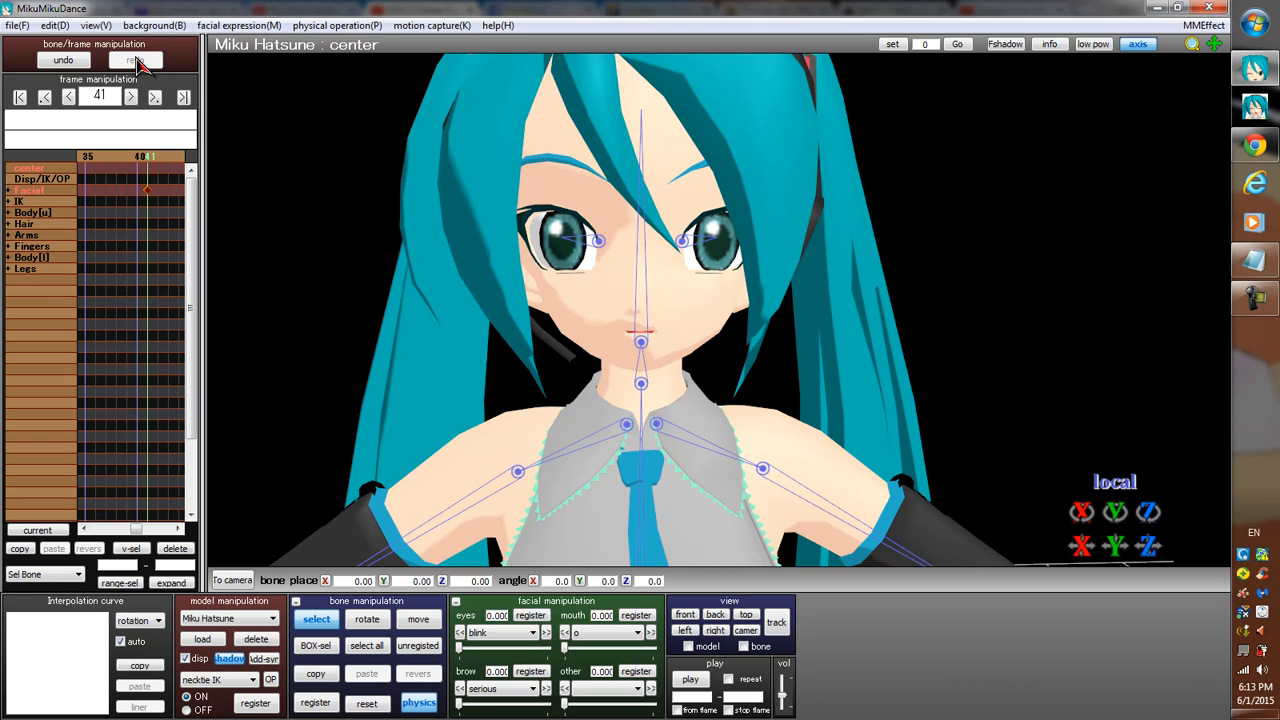
click(52, 27)
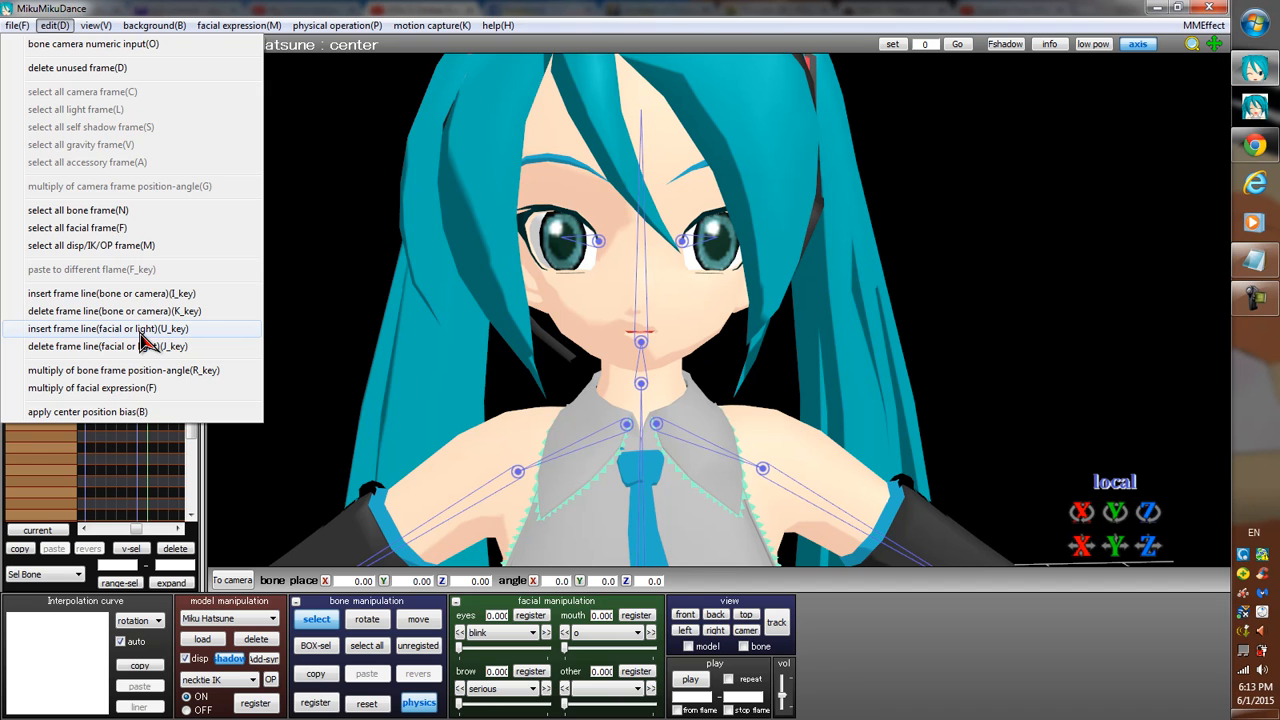
click(497, 25)
click(48, 26)
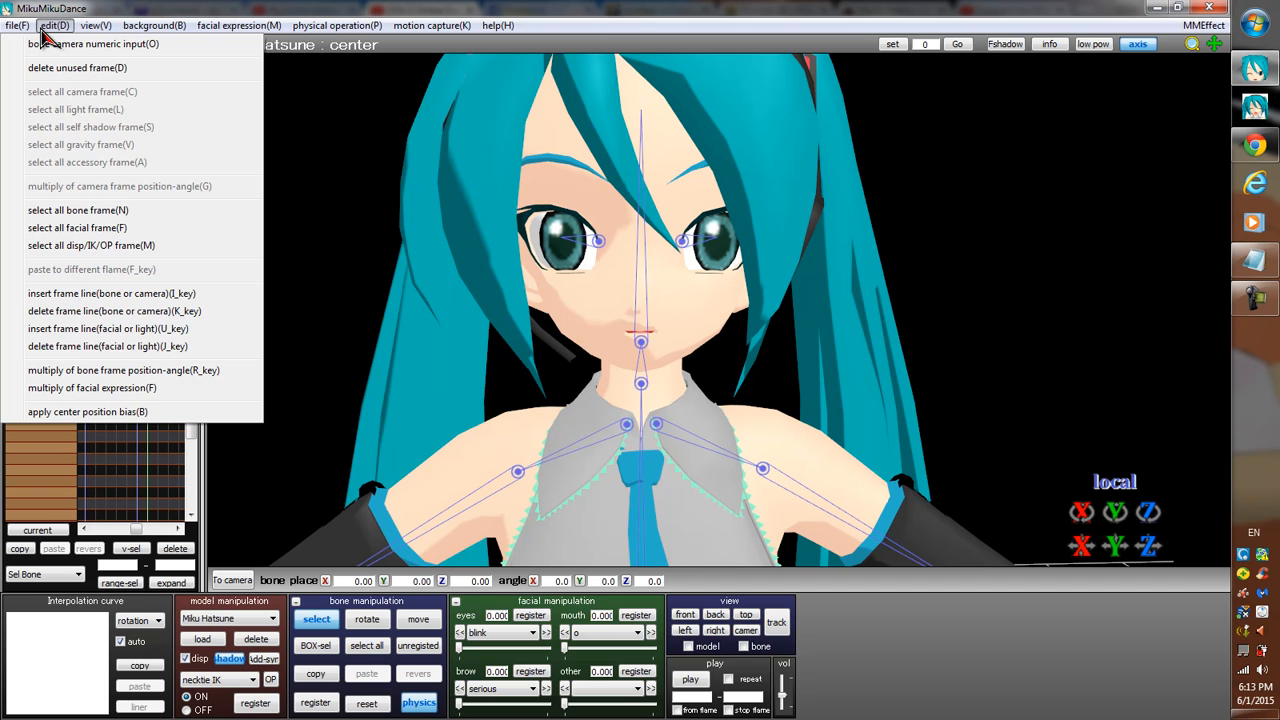
click(1273, 418)
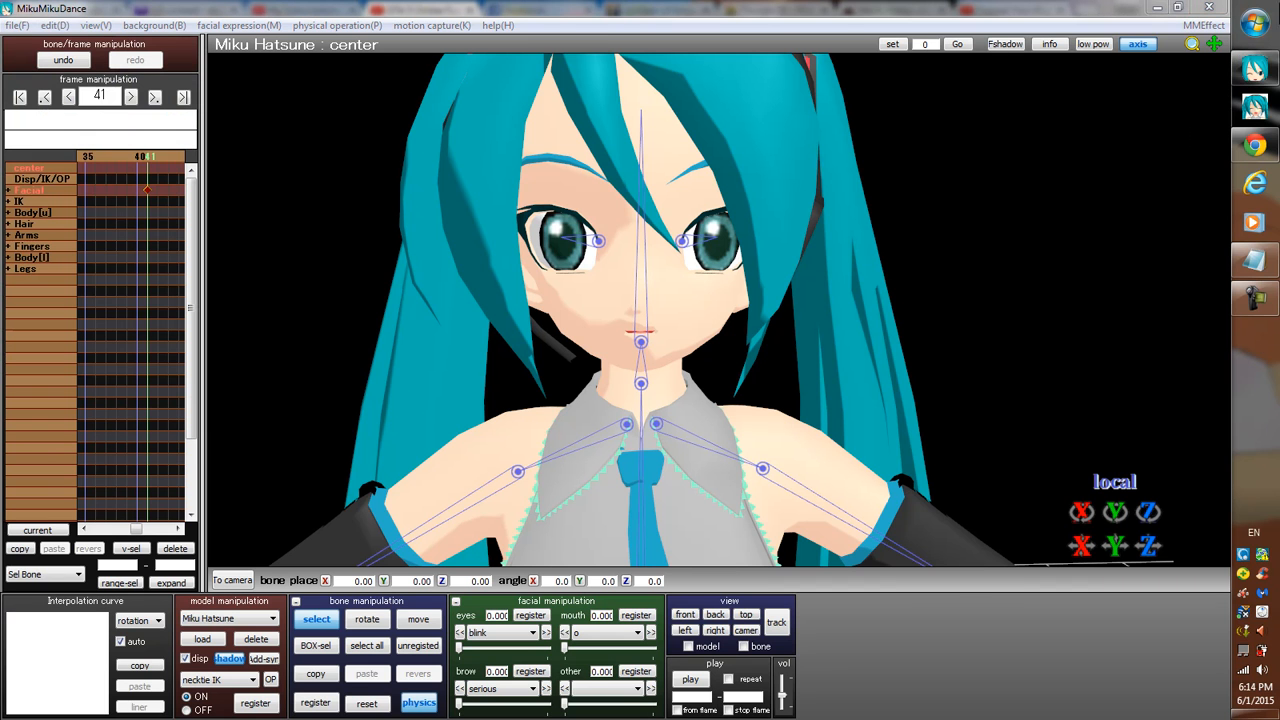
Launch Audacity and check the available playback and recording devices, keeping the Realtek speakers and the ASTRO Gaming microphone.
click(1254, 22)
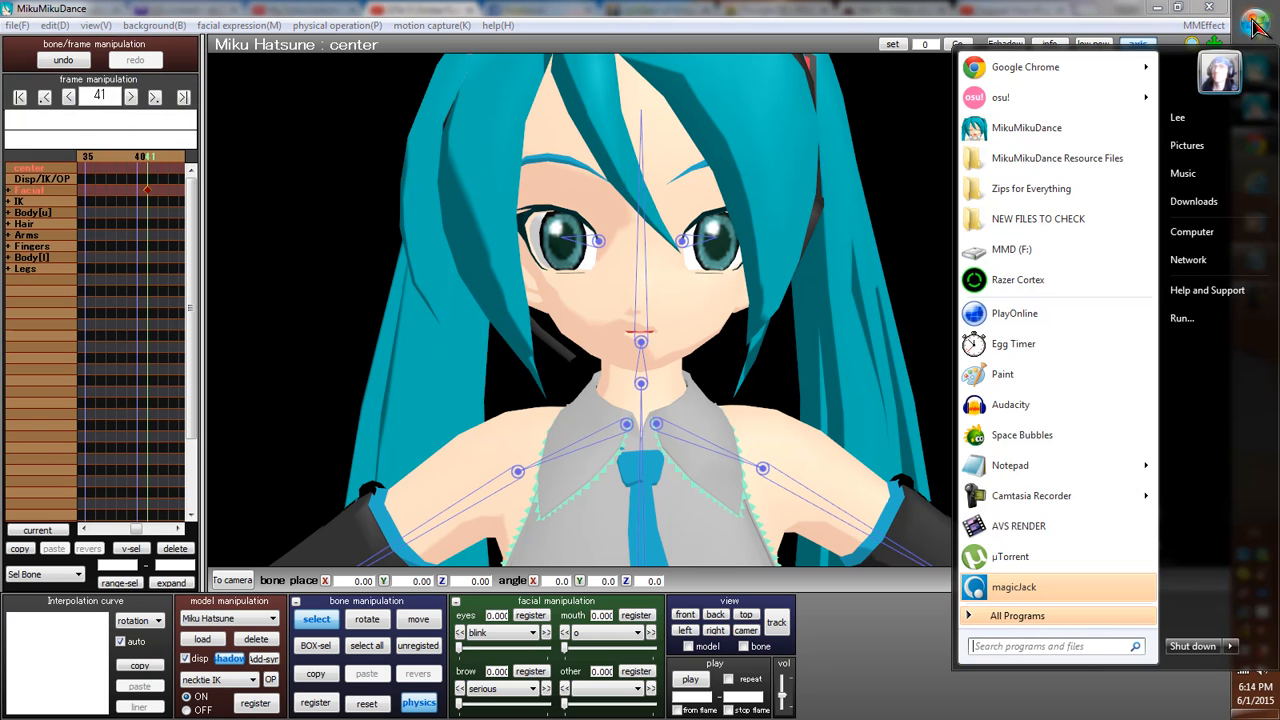
click(1019, 403)
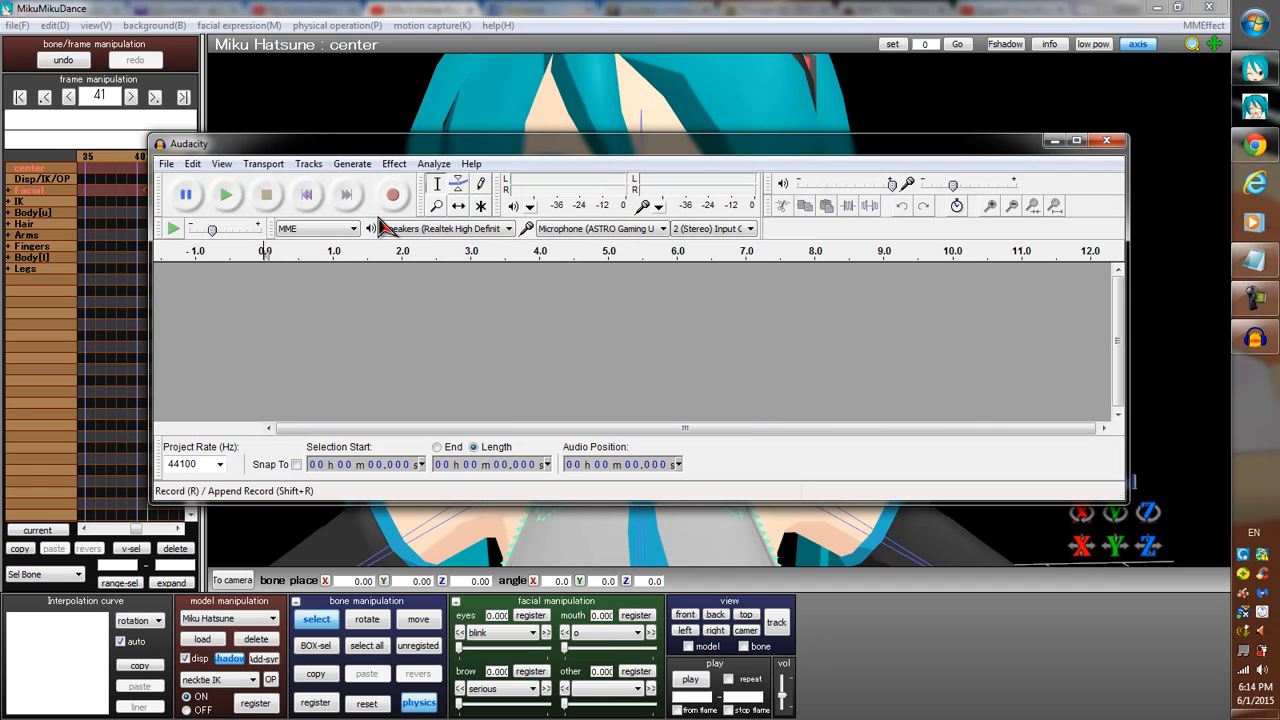
click(498, 231)
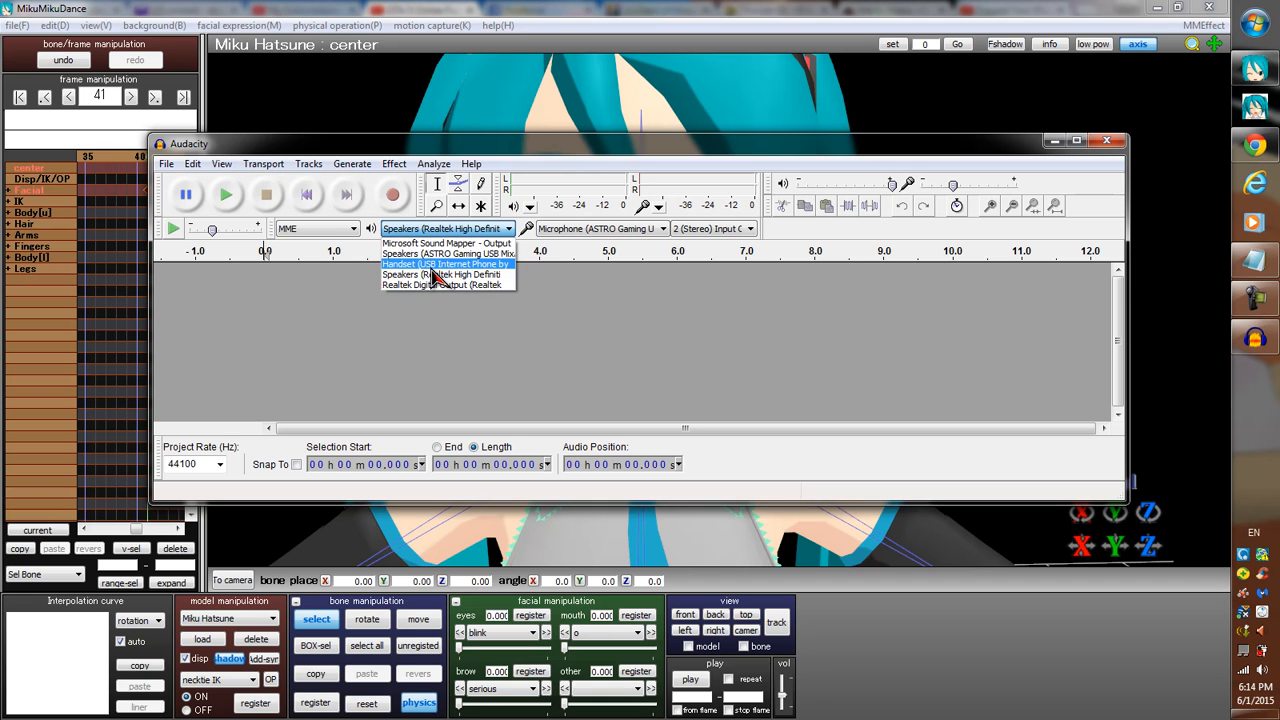
click(547, 291)
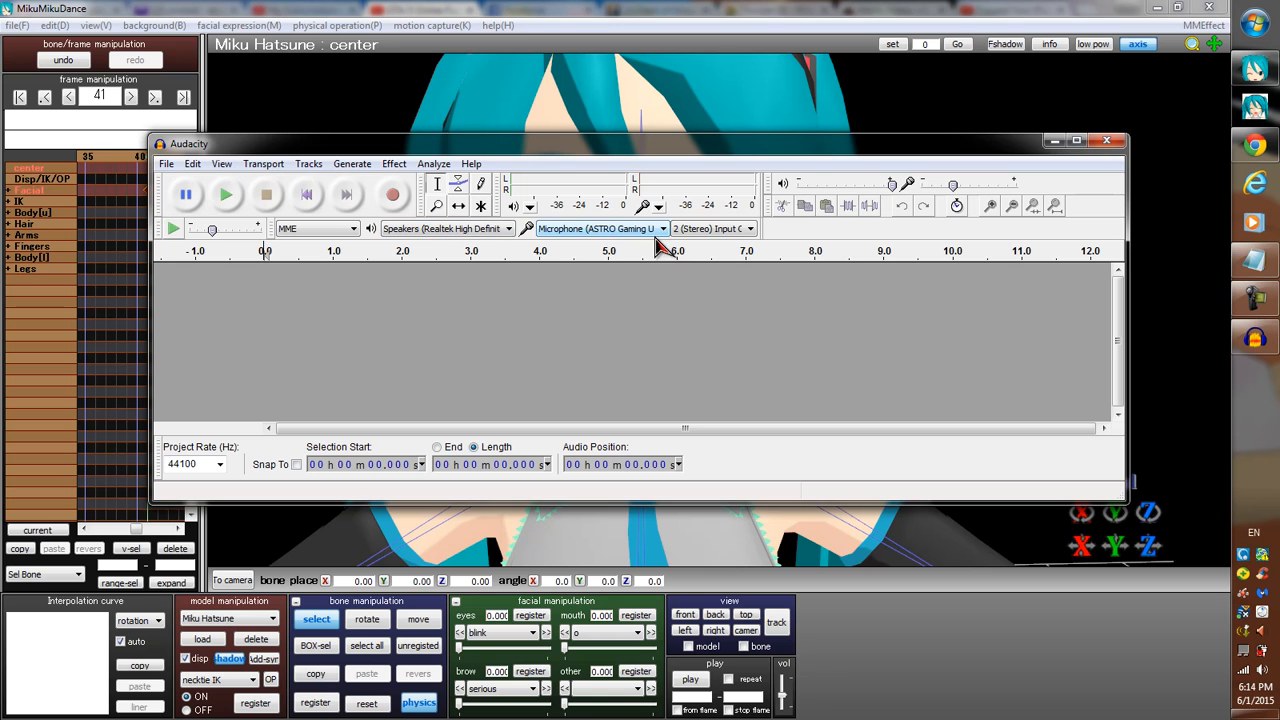
click(660, 234)
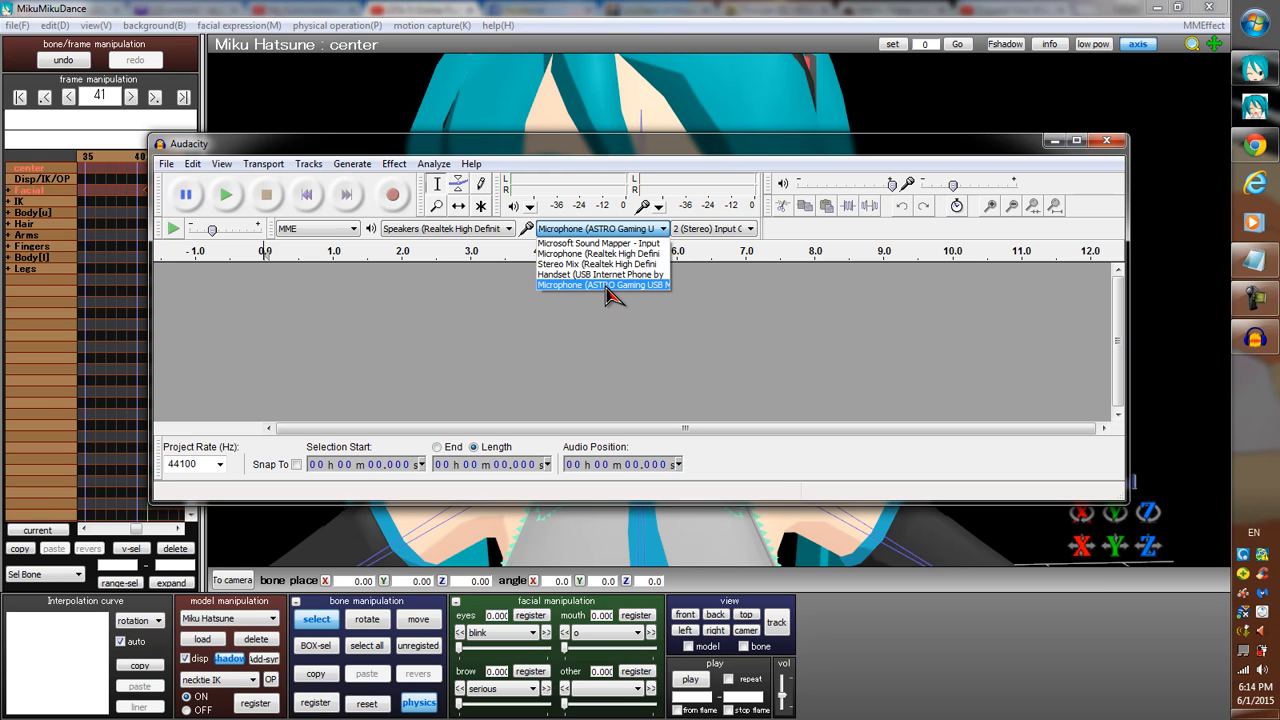
click(656, 325)
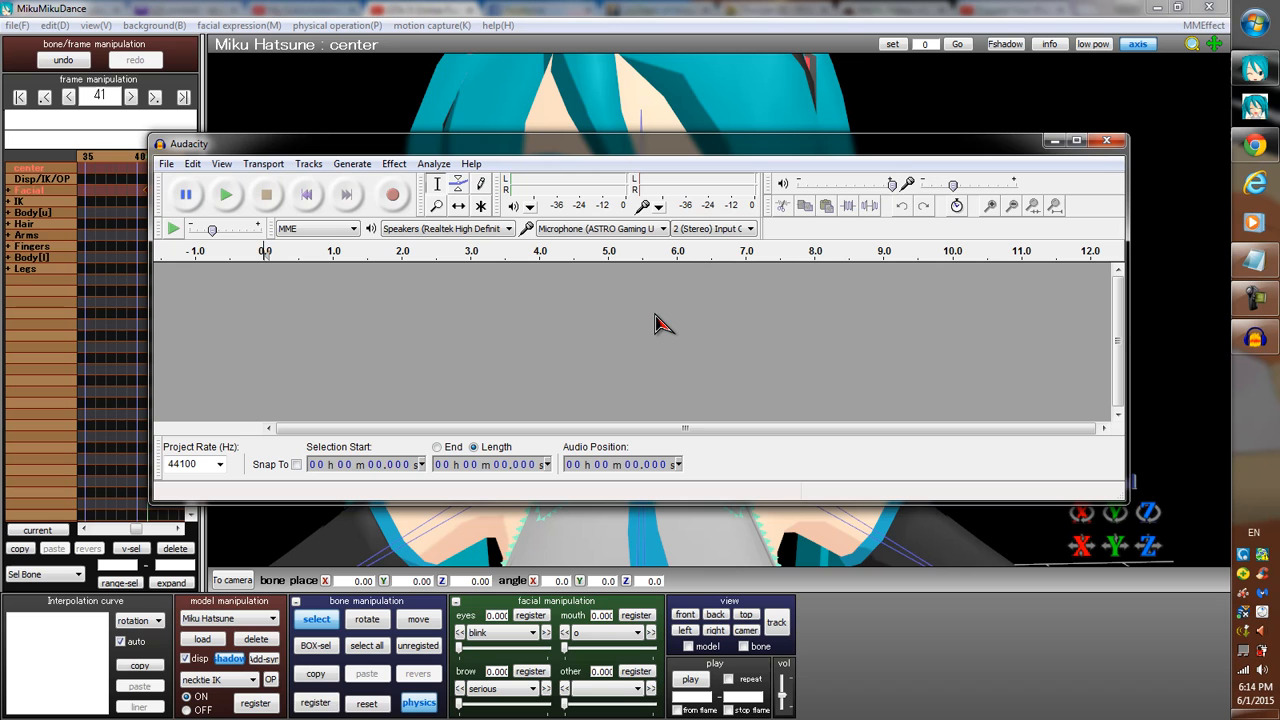
Record a voice clip about 3.5 s long and cut its first 0.99 s, plus everything after 1.8 s in the shortened clip.
click(393, 196)
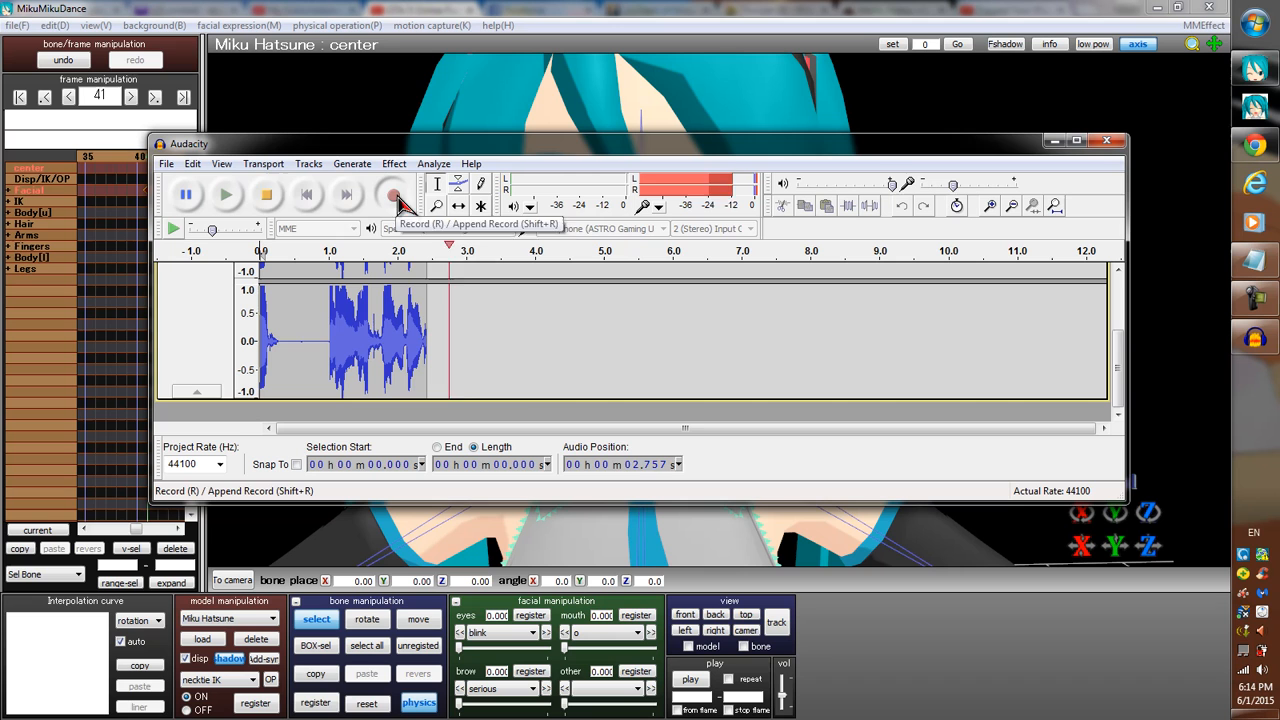
click(266, 194)
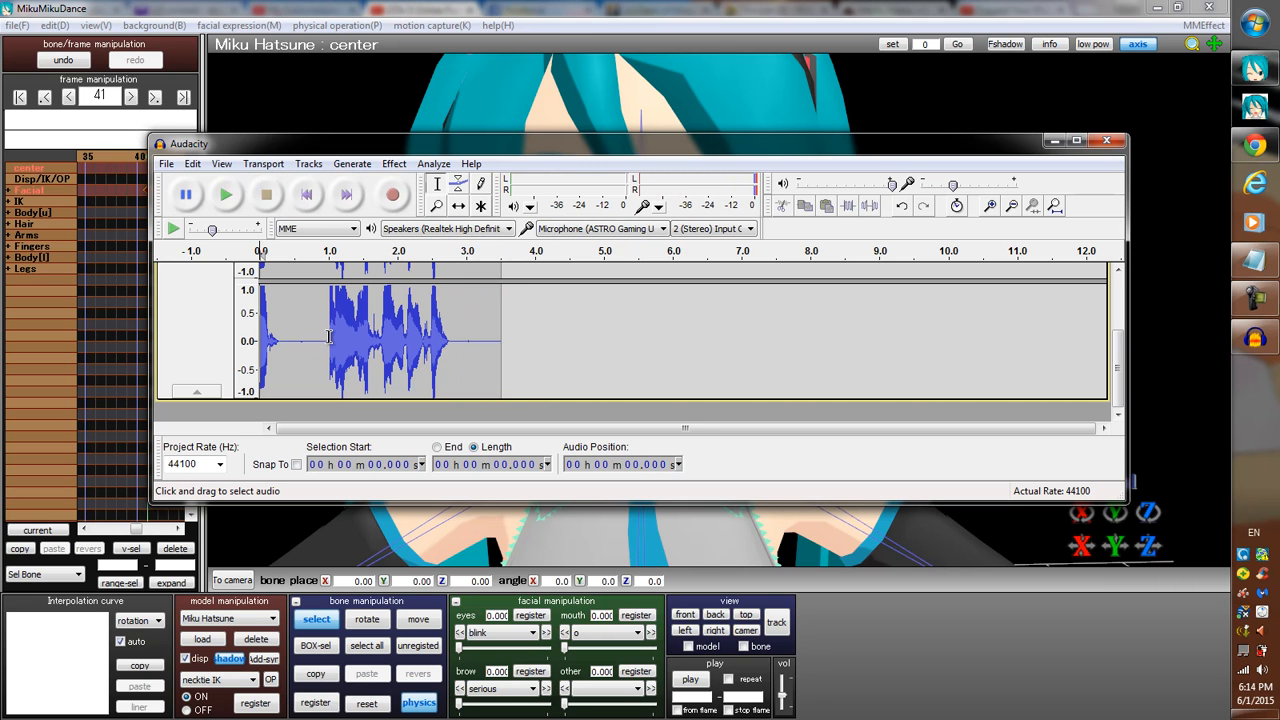
drag(329, 337, 174, 339)
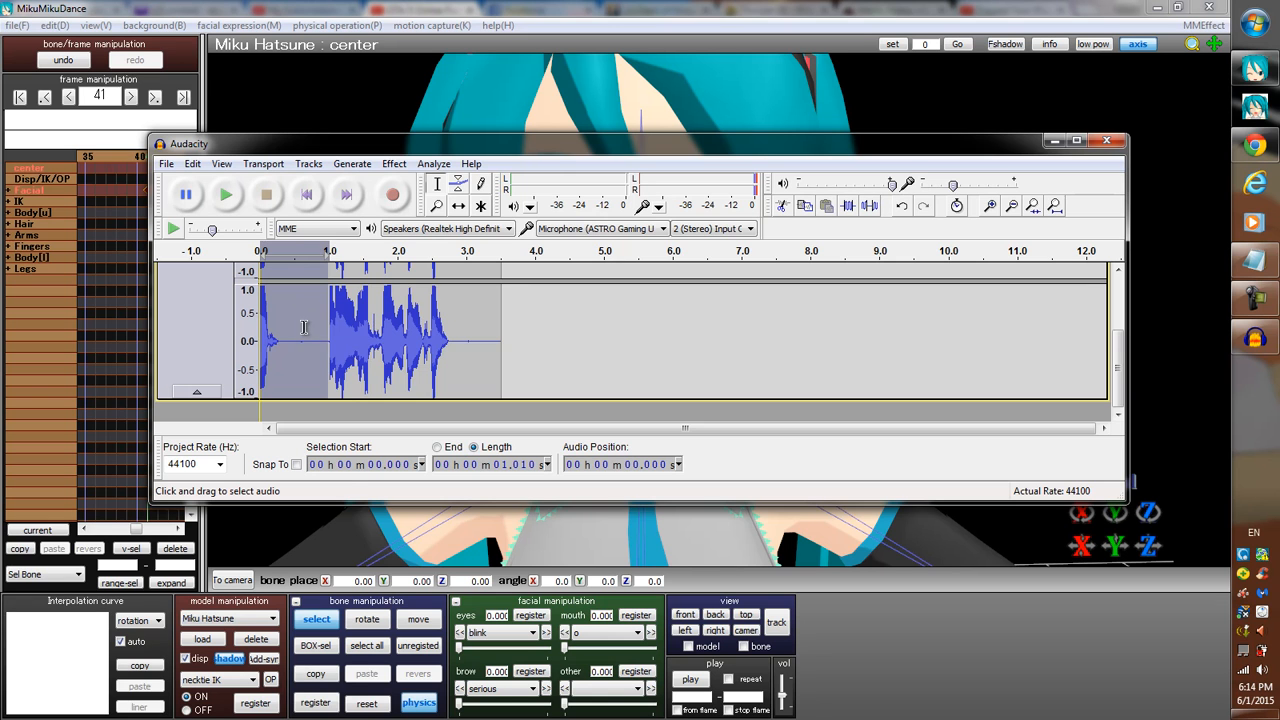
click(507, 346)
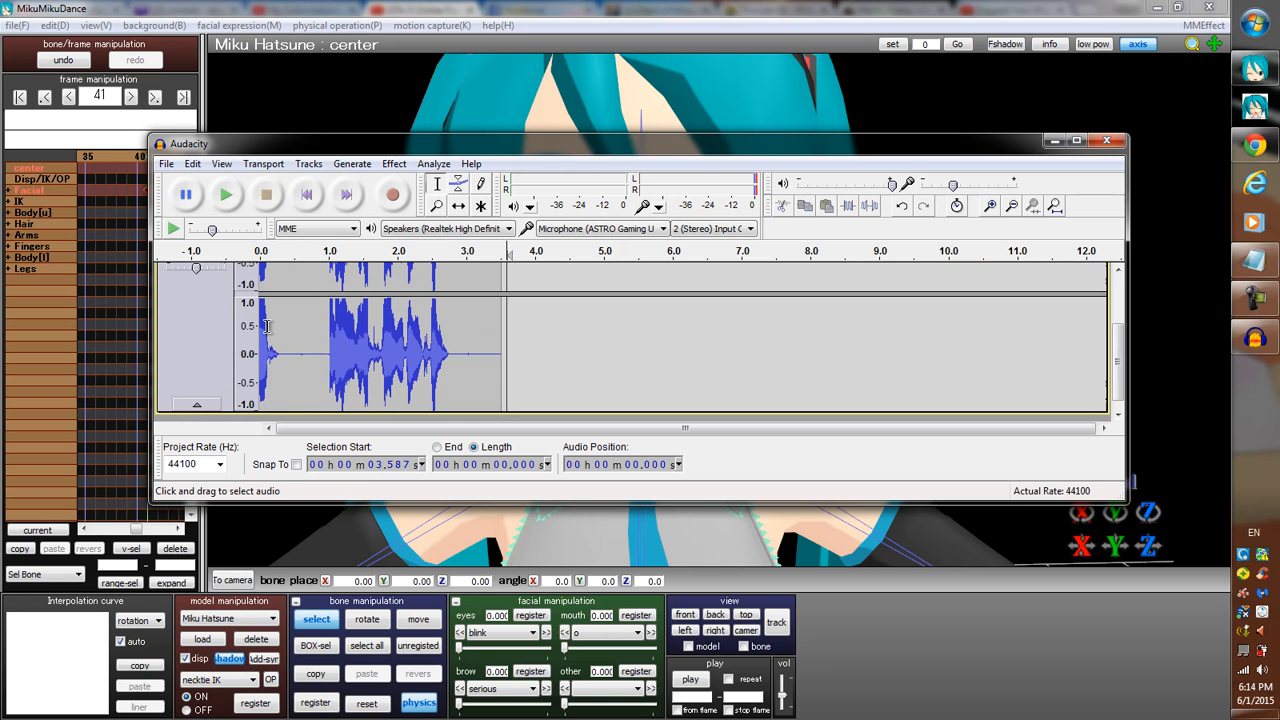
drag(327, 354, 233, 358)
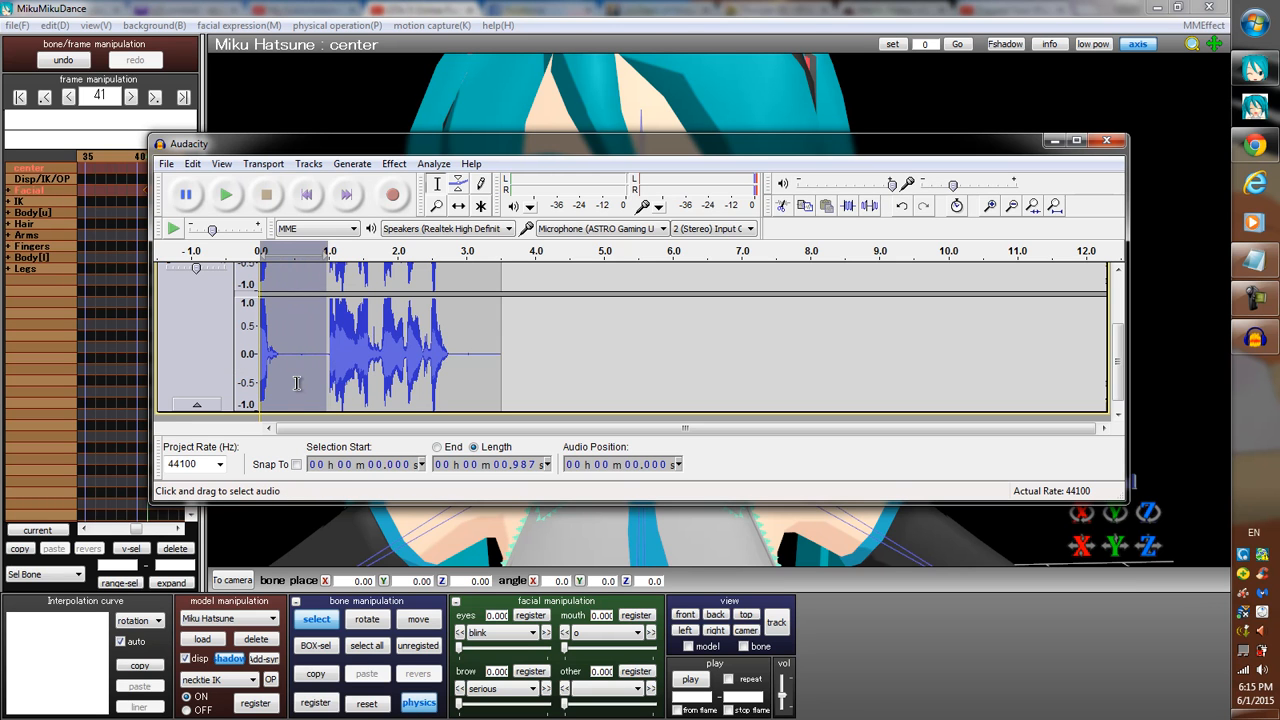
key(Delete)
drag(476, 357, 383, 368)
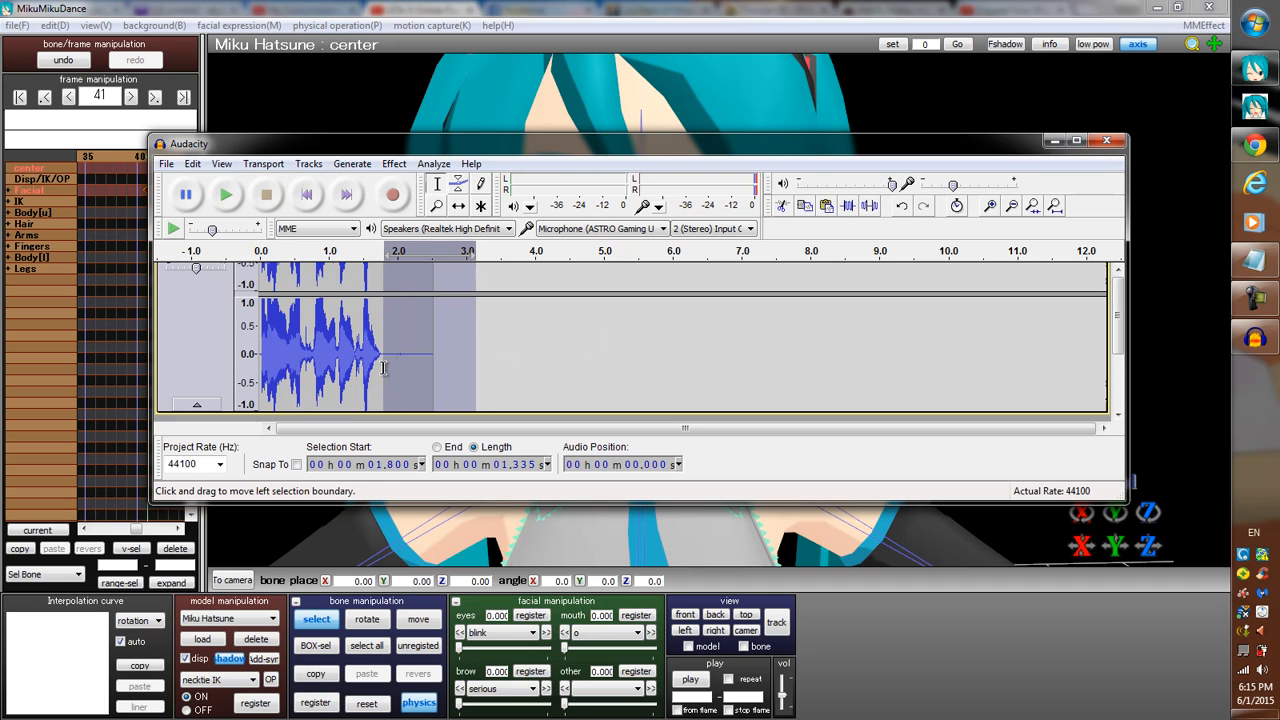
key(Delete)
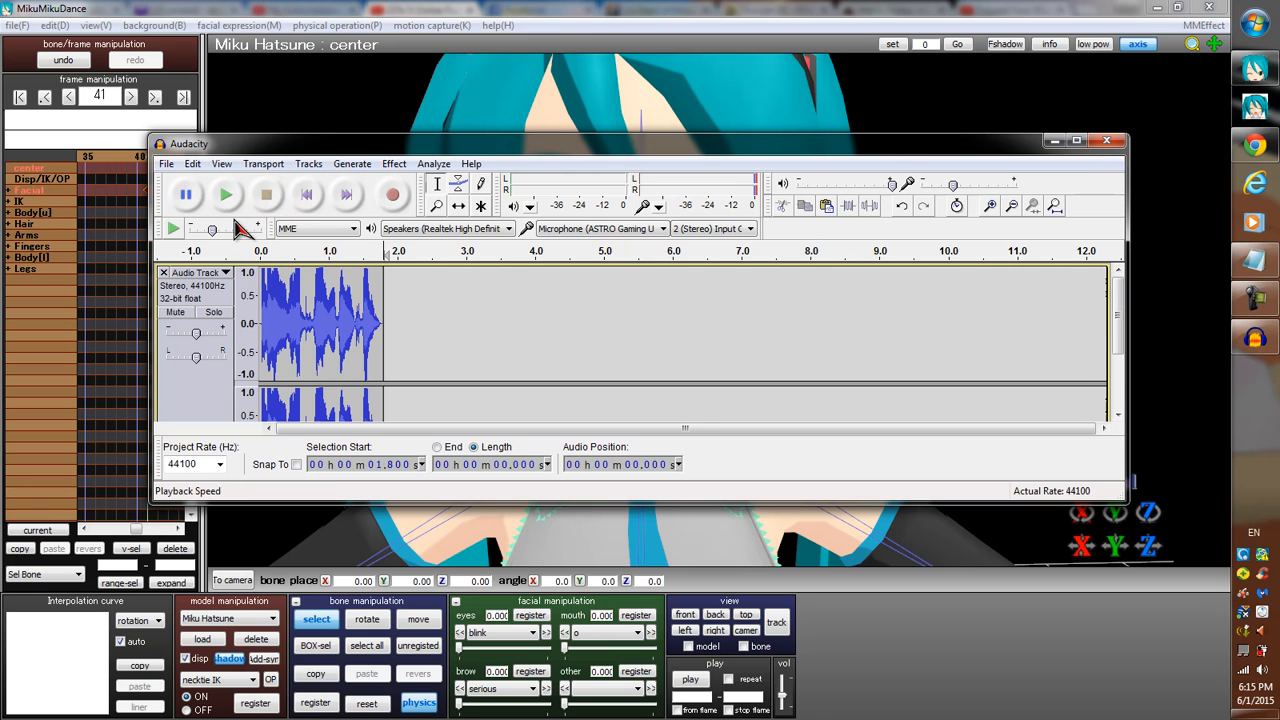
Select the whole trimmed voice clip and play it back.
click(331, 316)
double_click(340, 316)
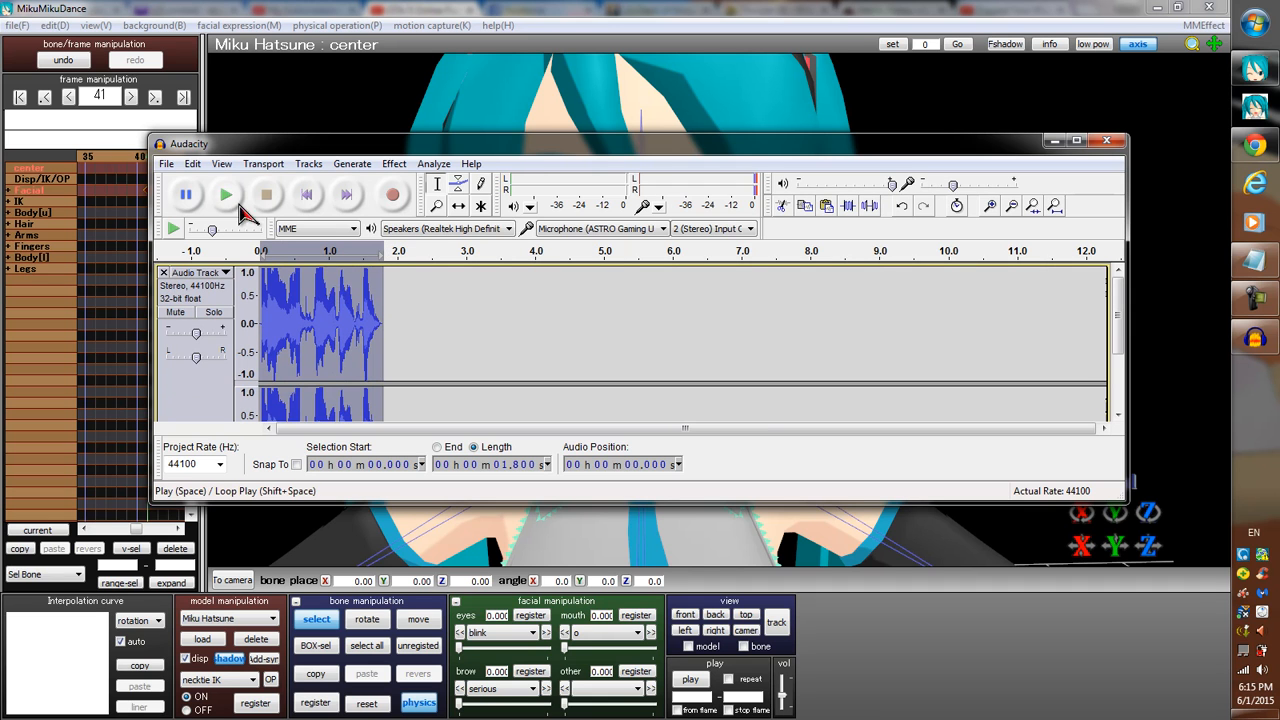
click(228, 200)
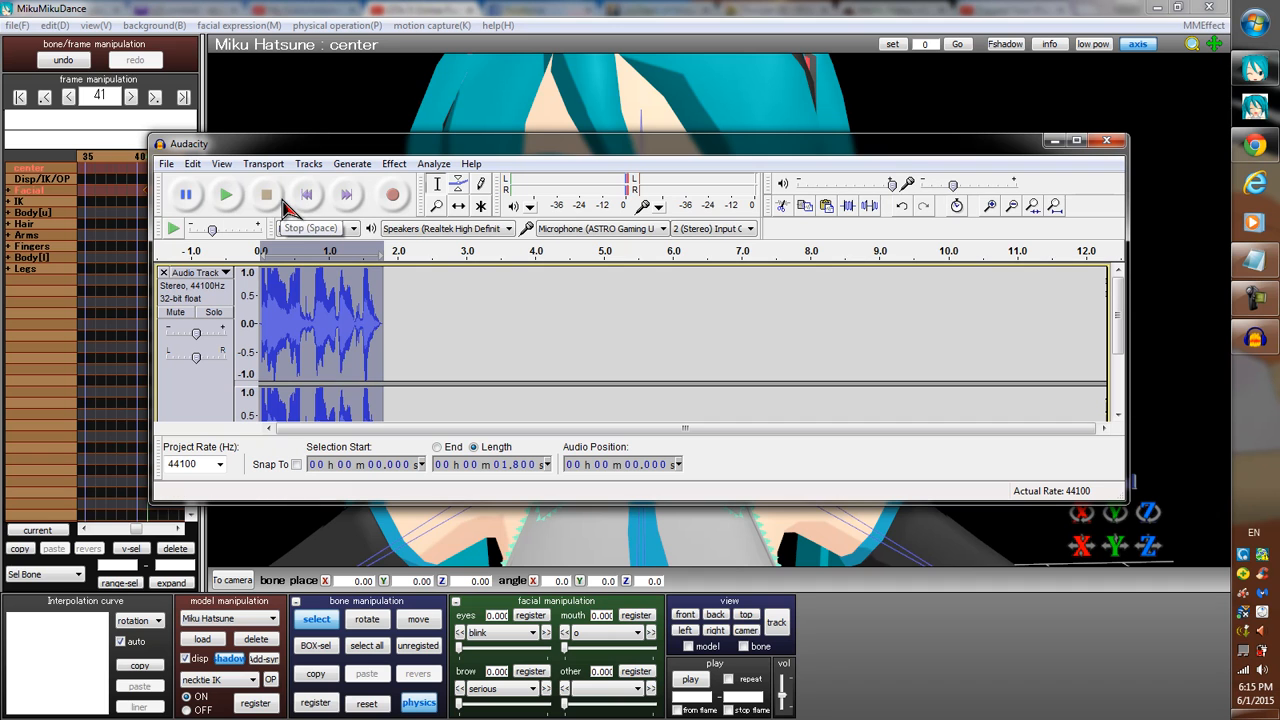
Export the voice clip to the Desktop as test in WAV (Microsoft) signed 16 bit PCM format, leaving the metadata blank.
click(166, 165)
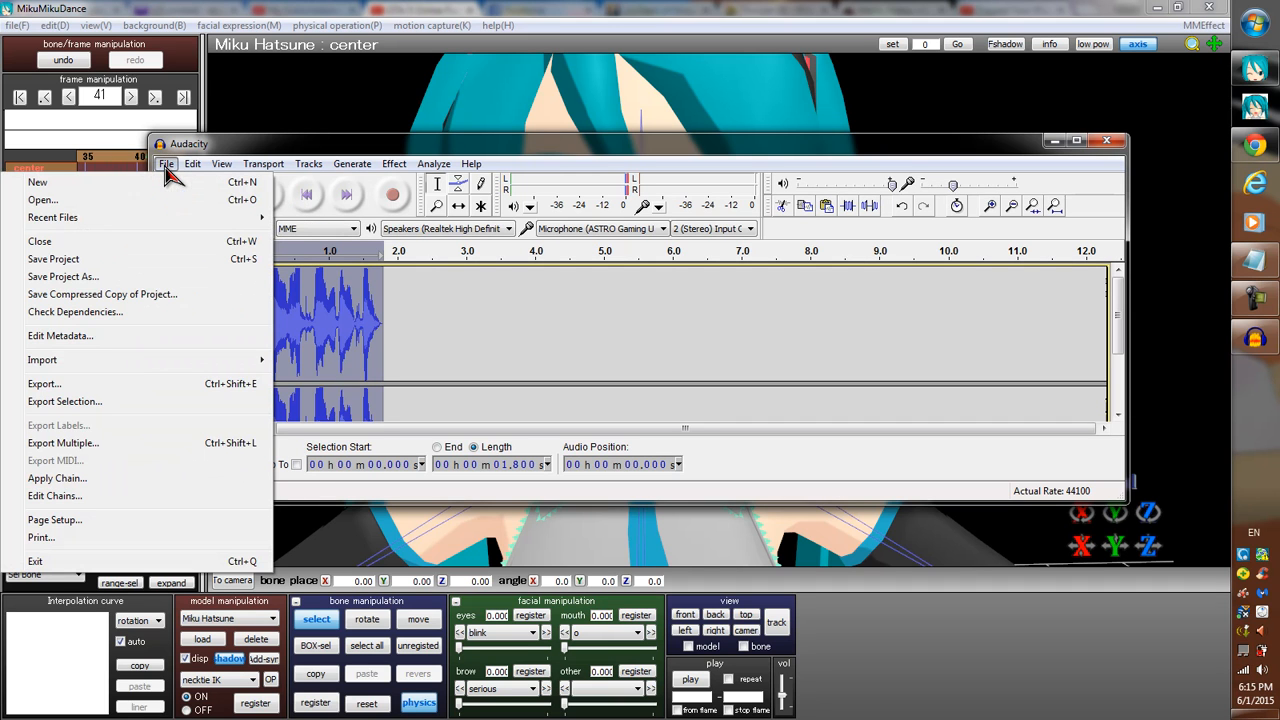
click(57, 388)
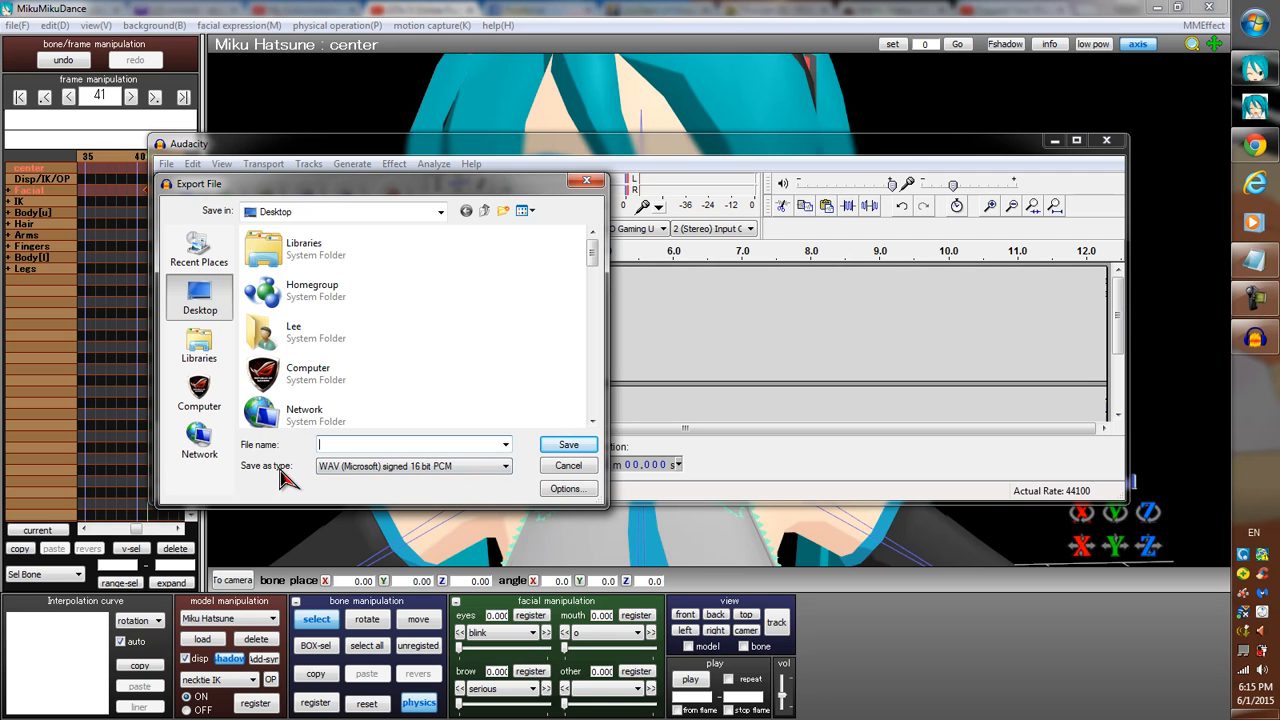
click(475, 467)
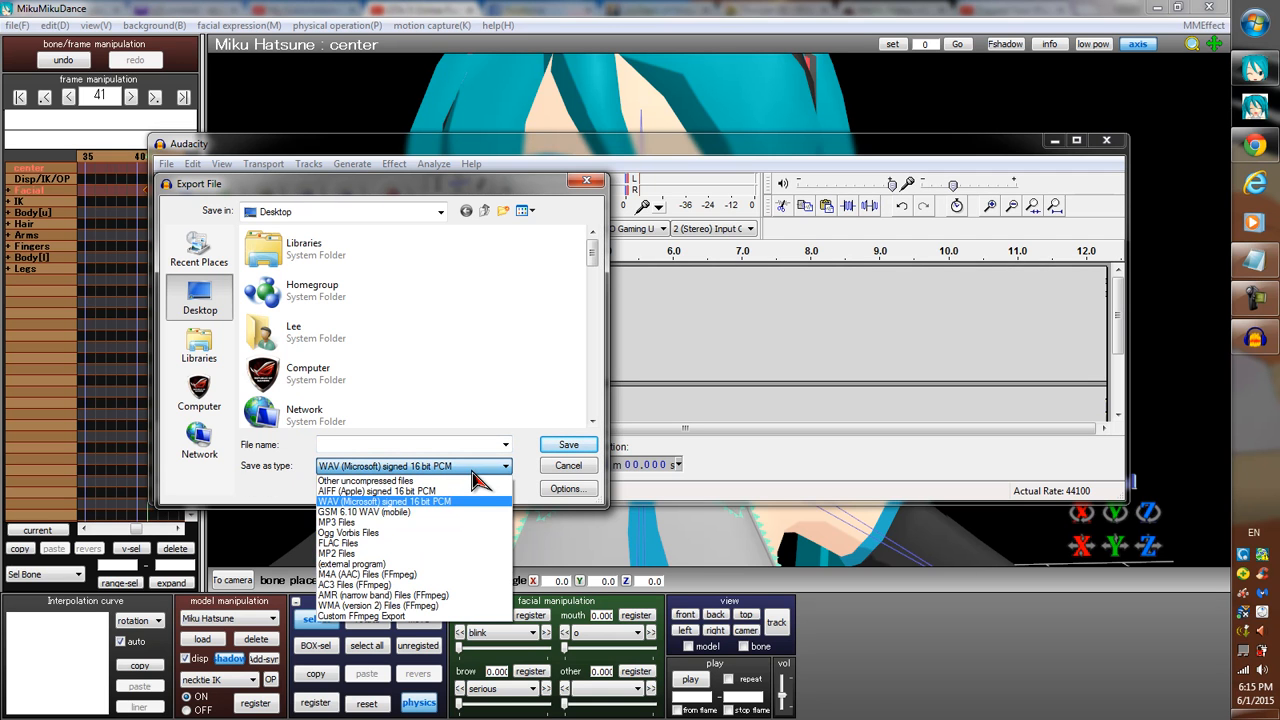
click(398, 500)
click(397, 445)
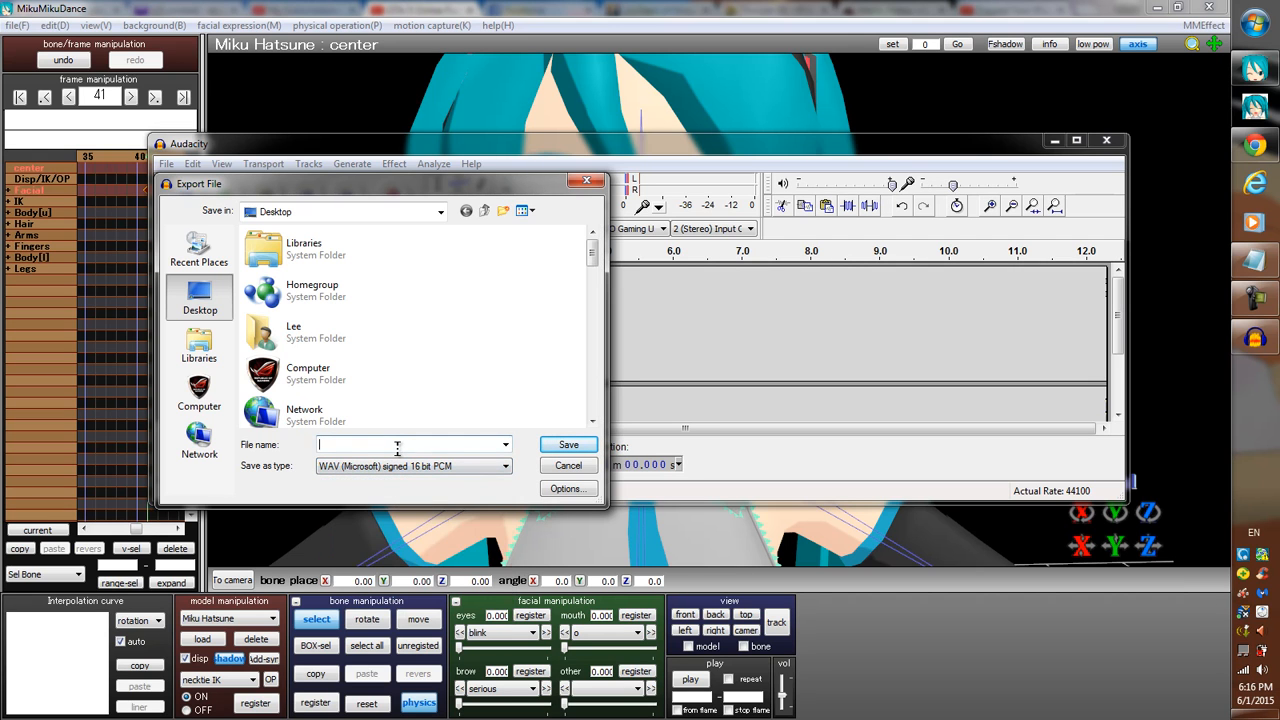
text(test)
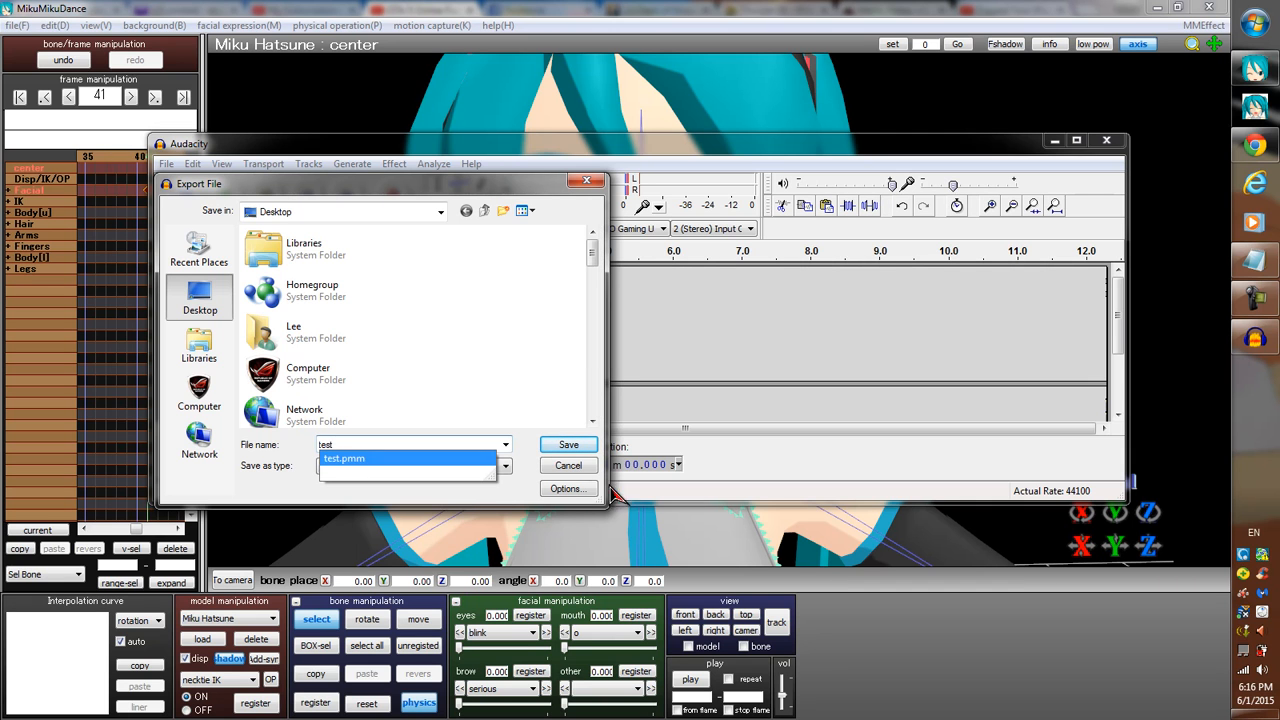
click(568, 445)
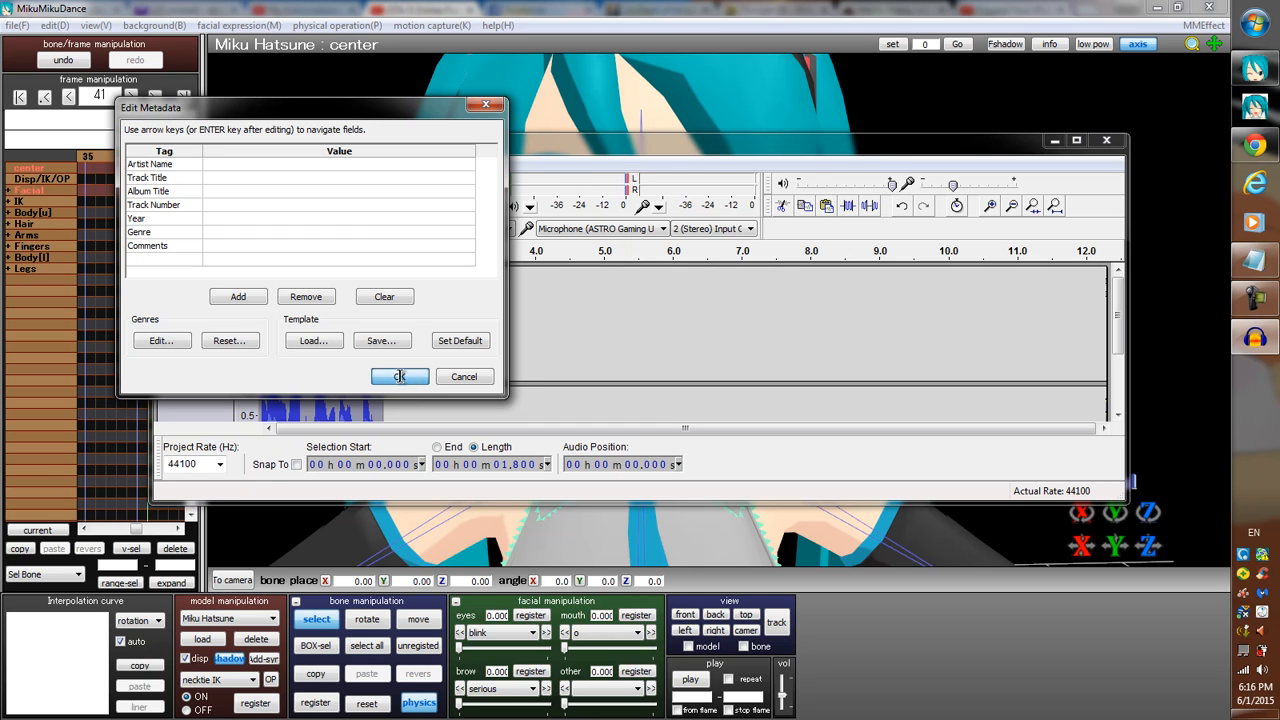
click(399, 377)
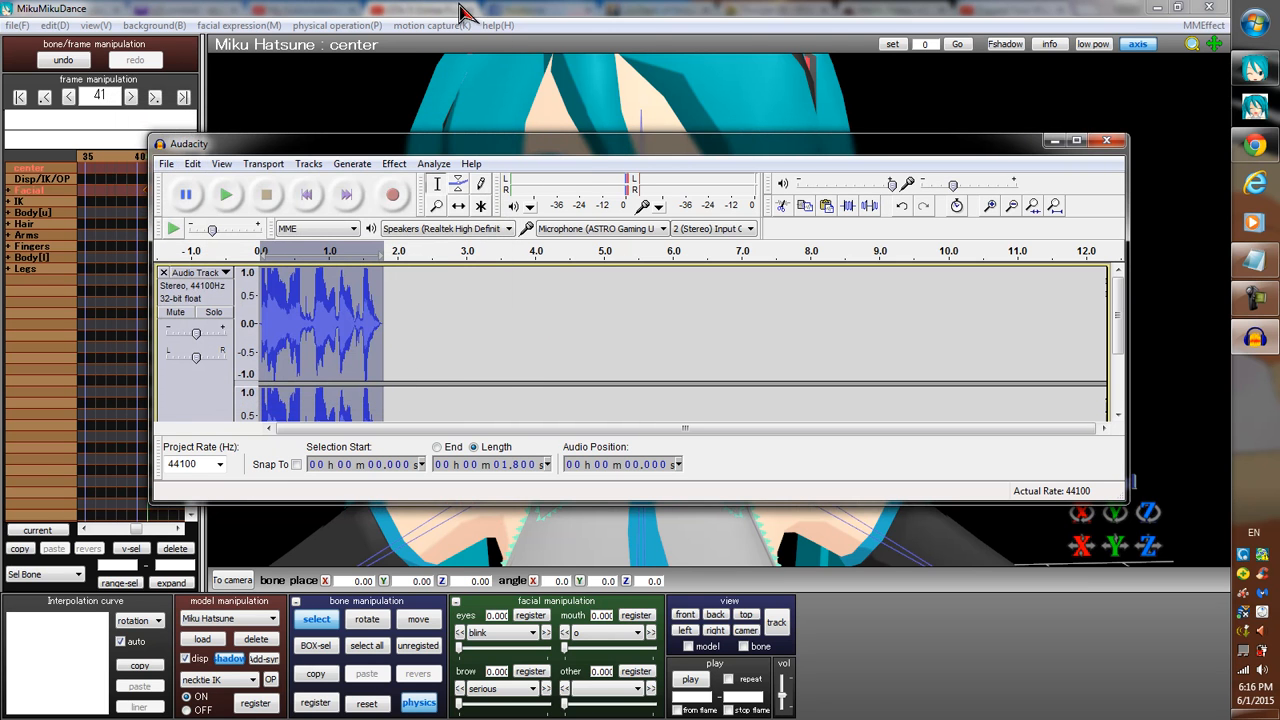
Close Audacity without saving the project and load test.wav from the Desktop into the MikuMikuDance project.
click(1113, 145)
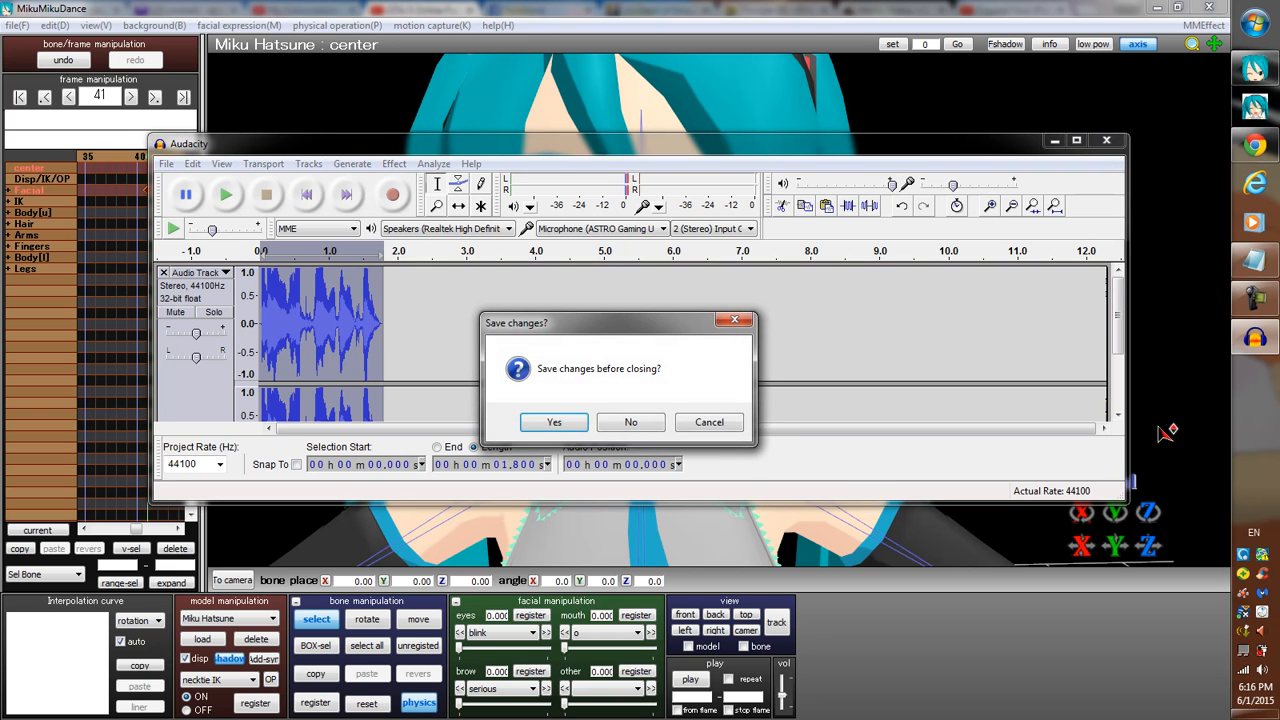
click(638, 426)
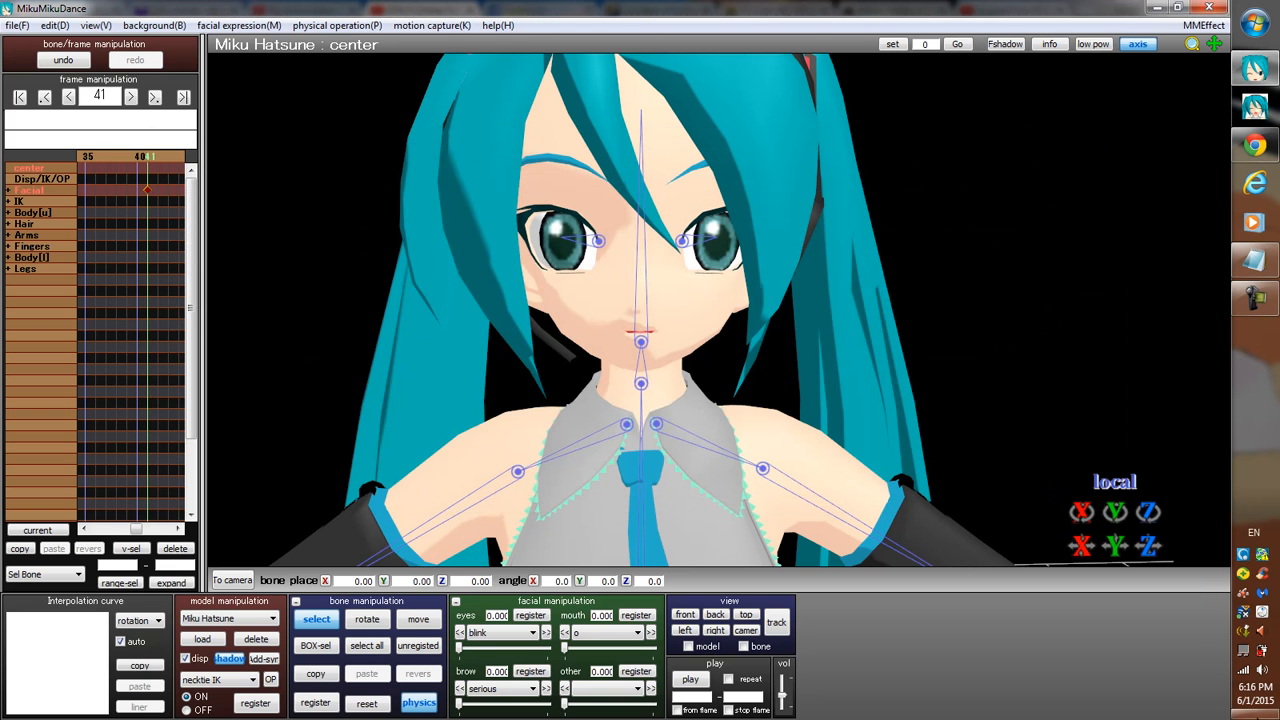
click(15, 26)
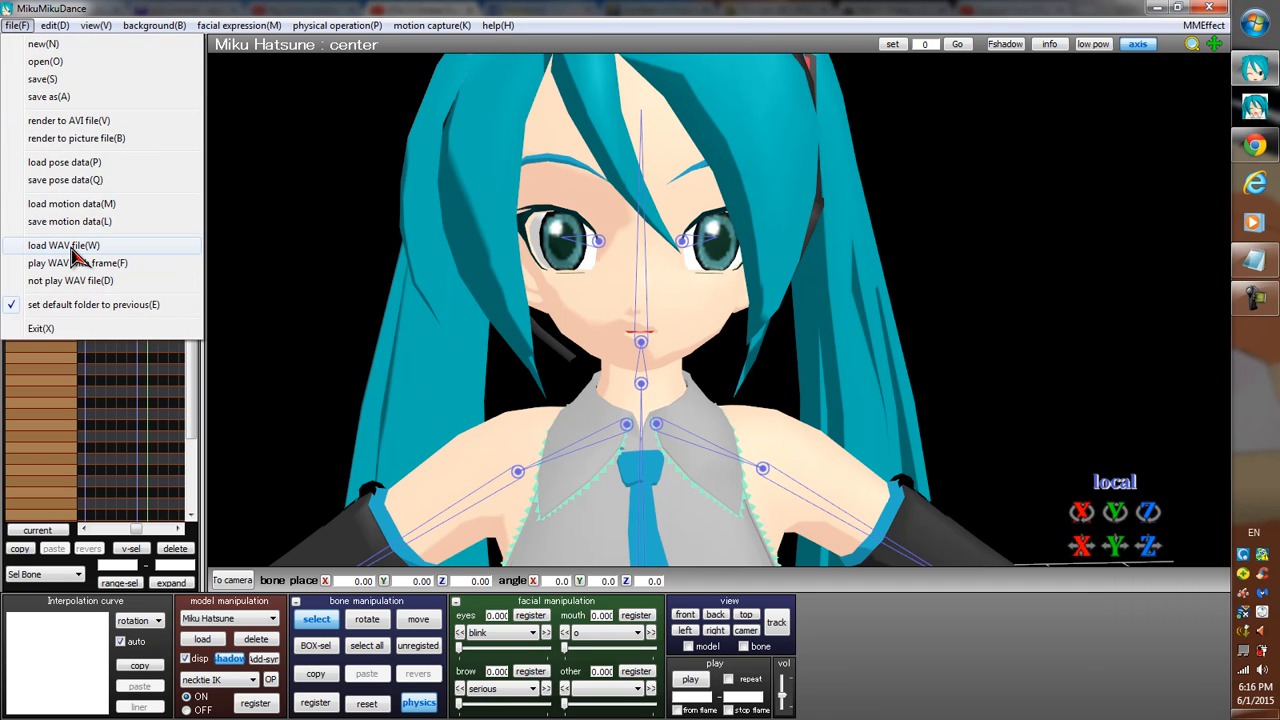
click(72, 247)
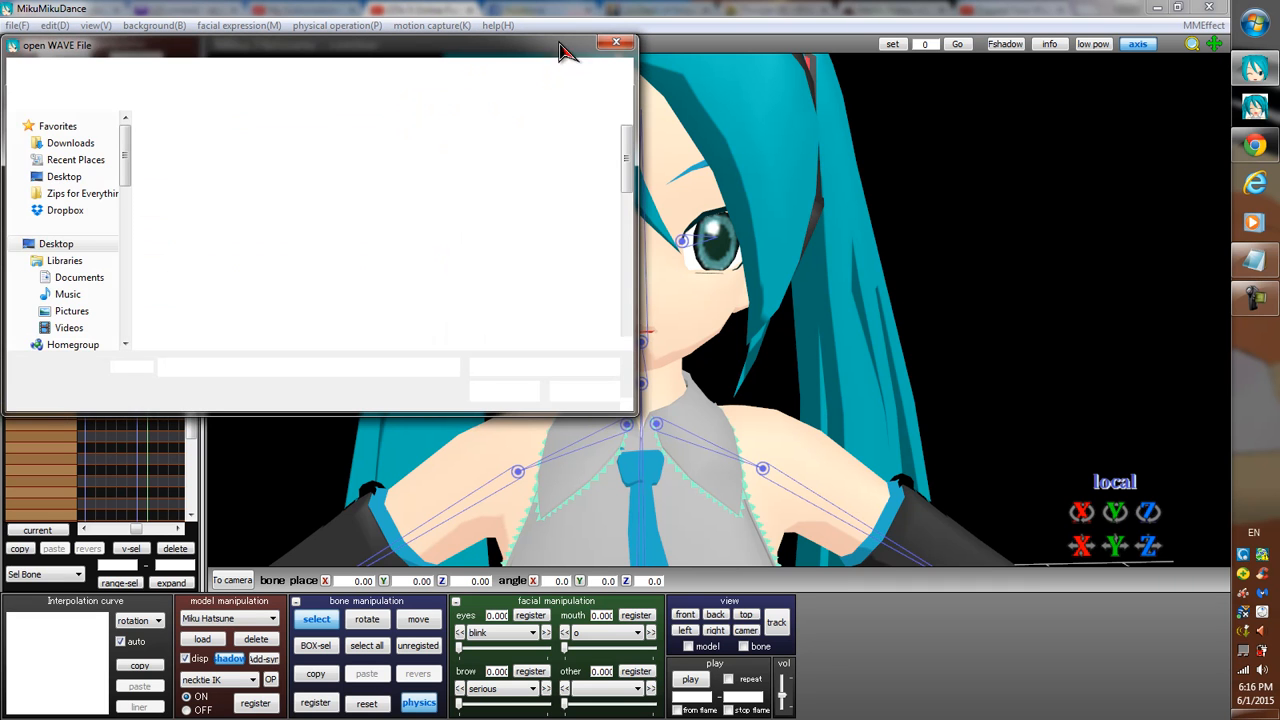
click(170, 145)
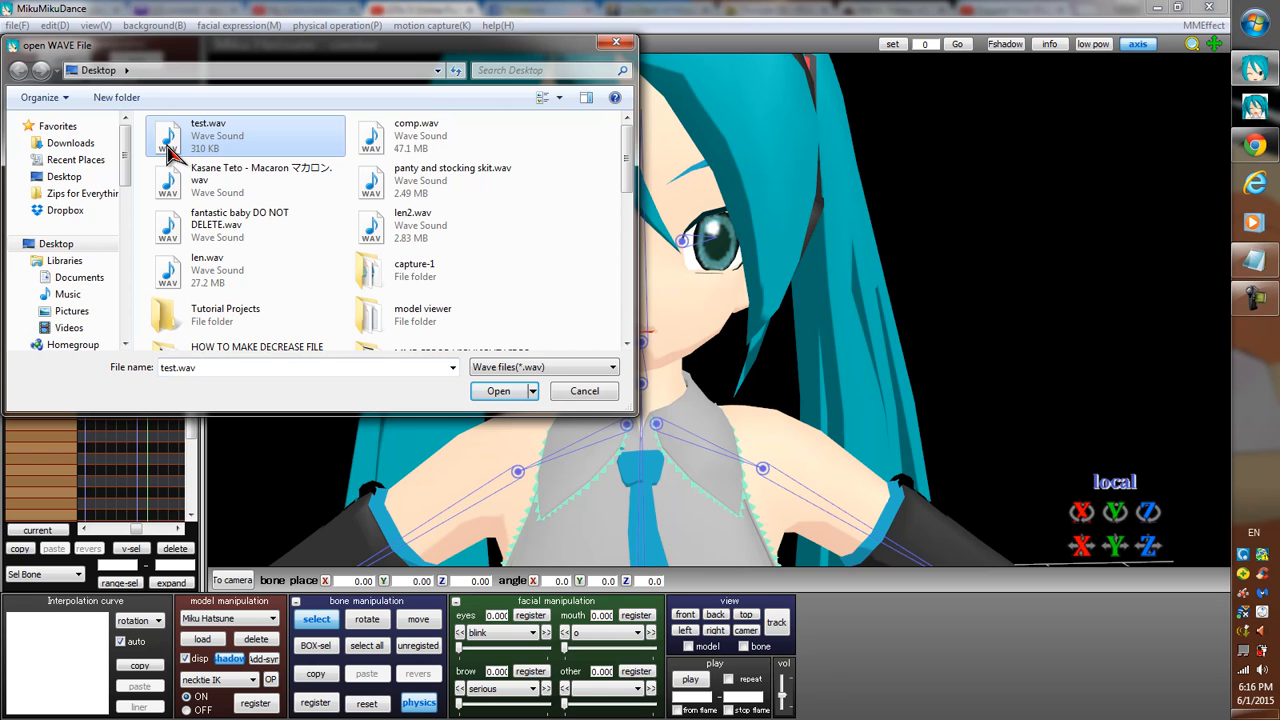
double_click(170, 145)
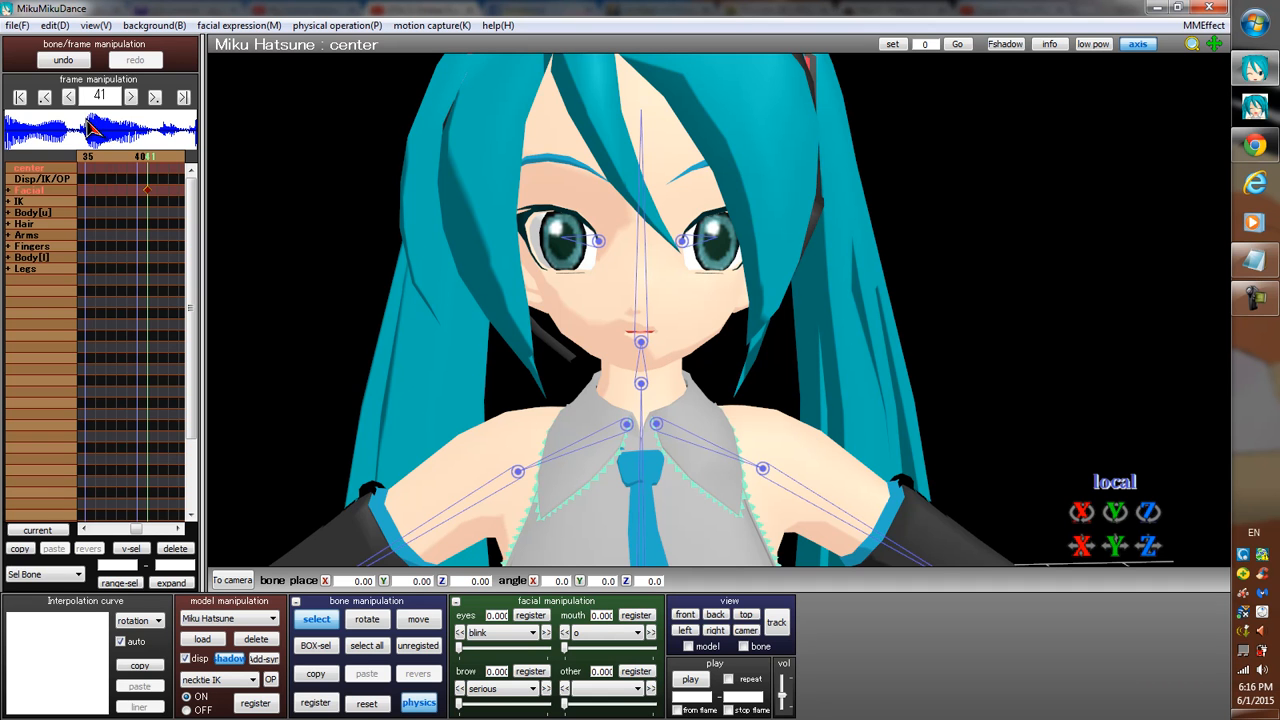
Turn on WAV playback with frames and step back through the timeline to frame 6.
click(19, 26)
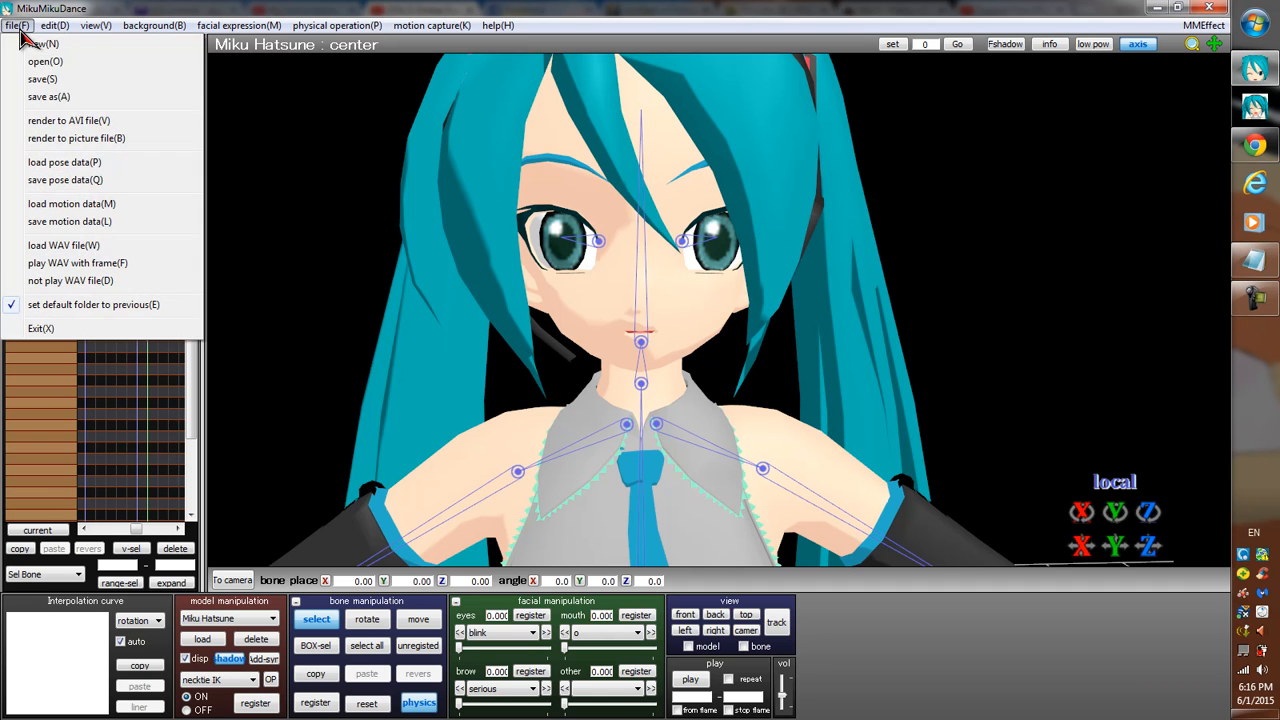
click(95, 263)
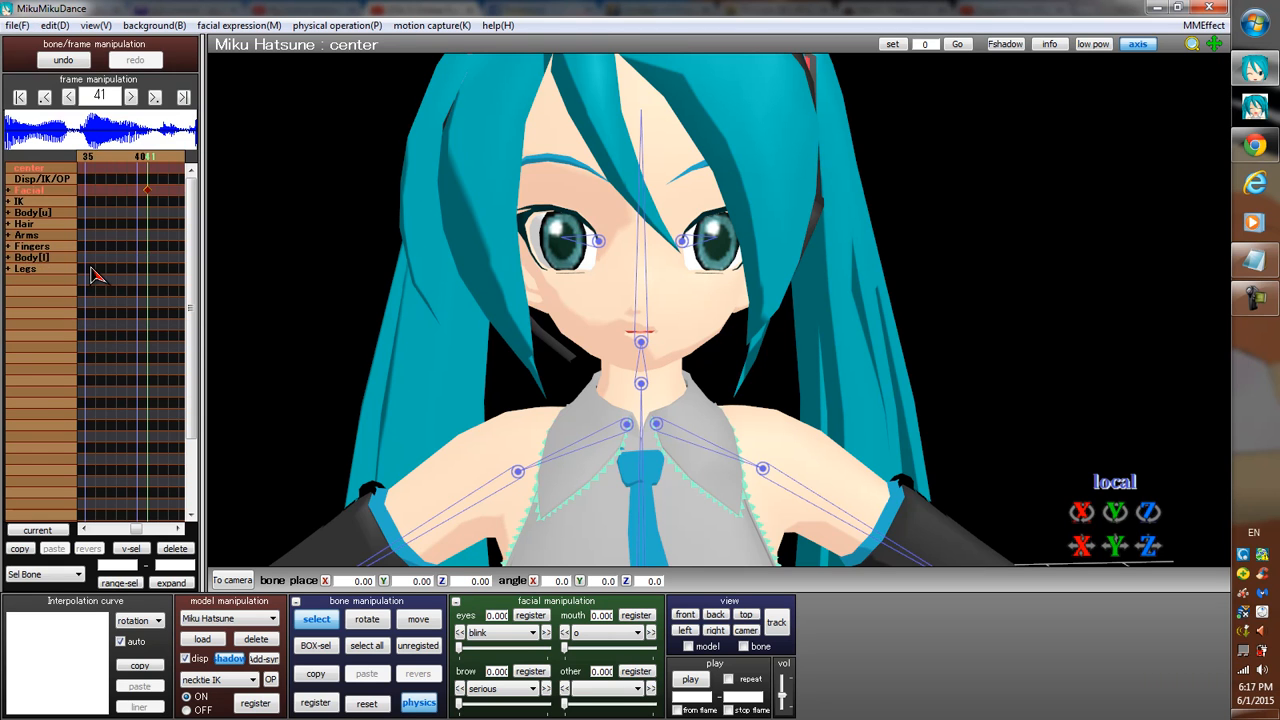
key(Left)
key(Left)
key(Left)
key(Left)
key(Left)
key(Left)
key(Left)
key(Left)
key(Left)
key(Left)
key(Left)
key(Left)
key(Left)
key(Left)
key(Left)
key(Left)
key(Left)
key(Left)
key(Left)
key(Left)
key(Left)
key(Left)
key(Left)
key(Left)
key(Left)
key(Left)
key(Left)
key(Left)
key(Left)
key(Left)
key(Left)
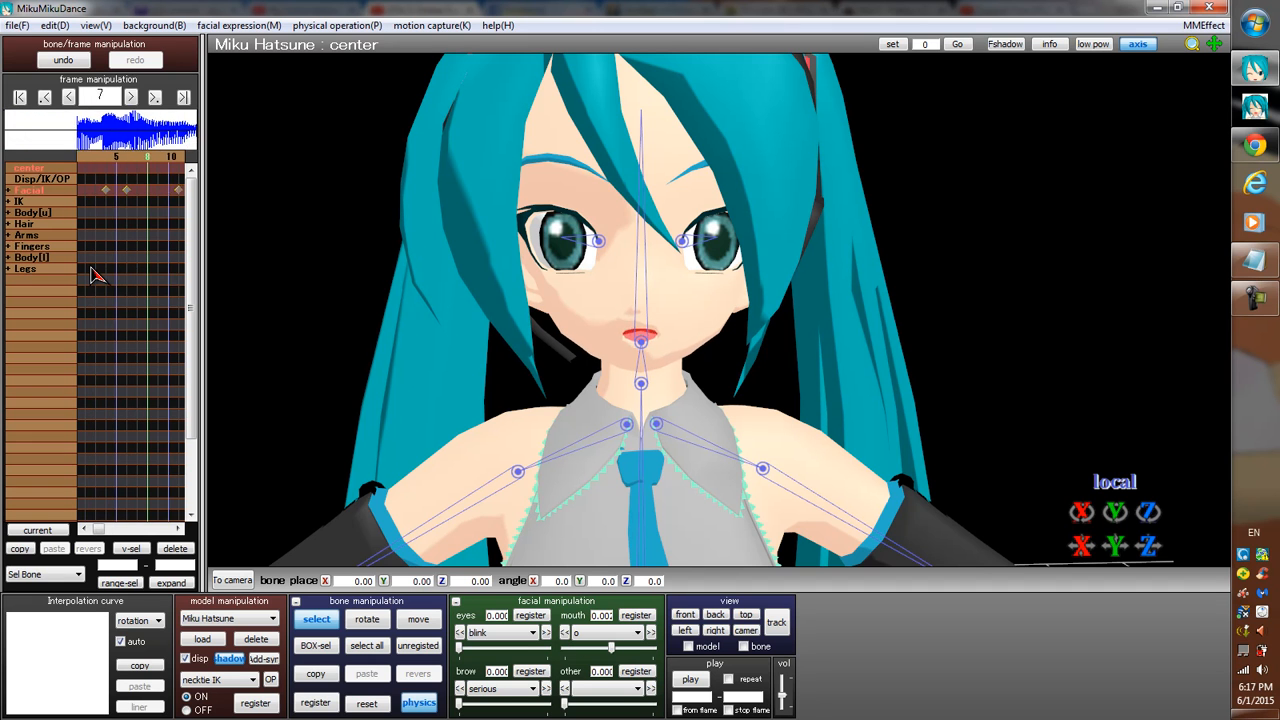
key(Left)
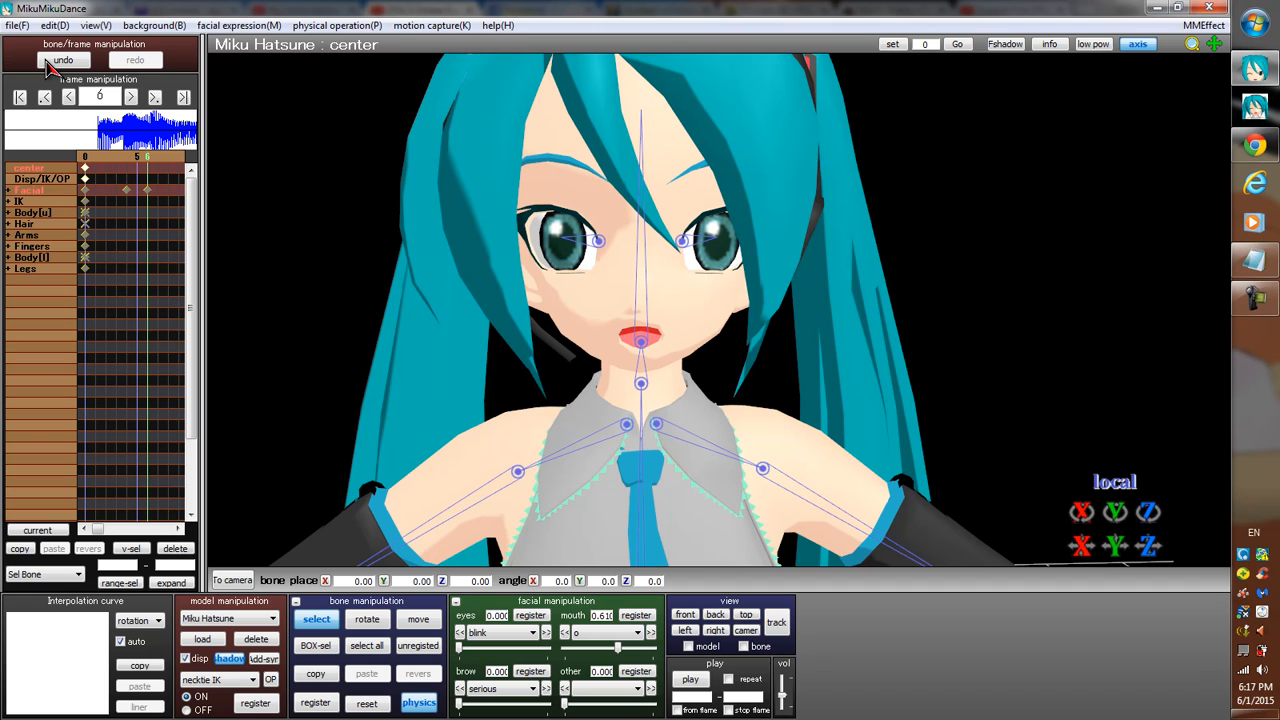
Select all of the model's facial frames and delete them.
click(54, 25)
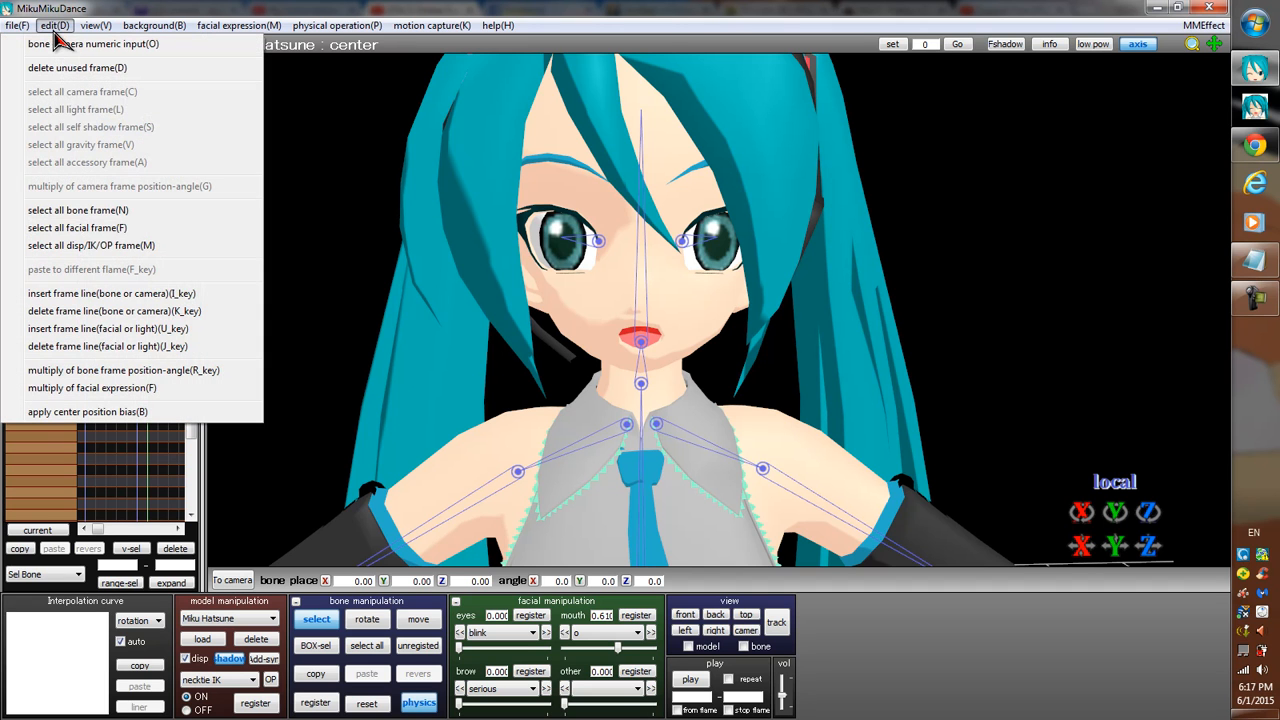
click(86, 228)
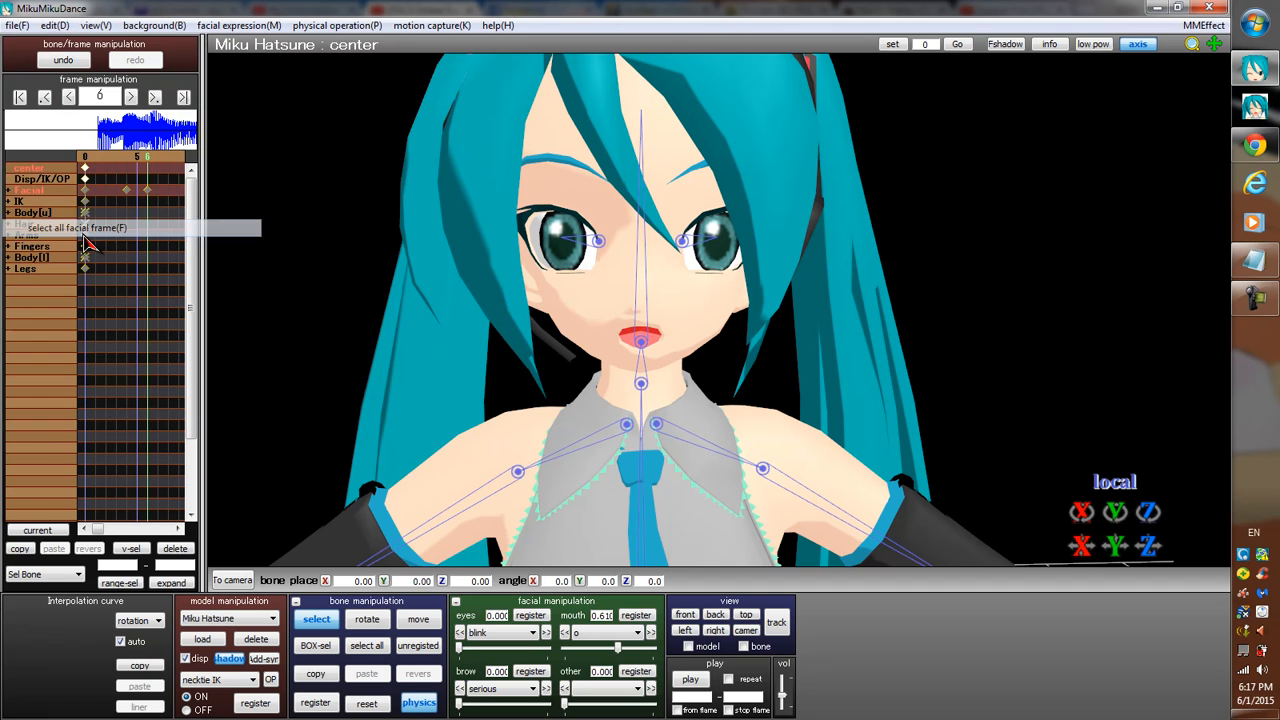
click(175, 548)
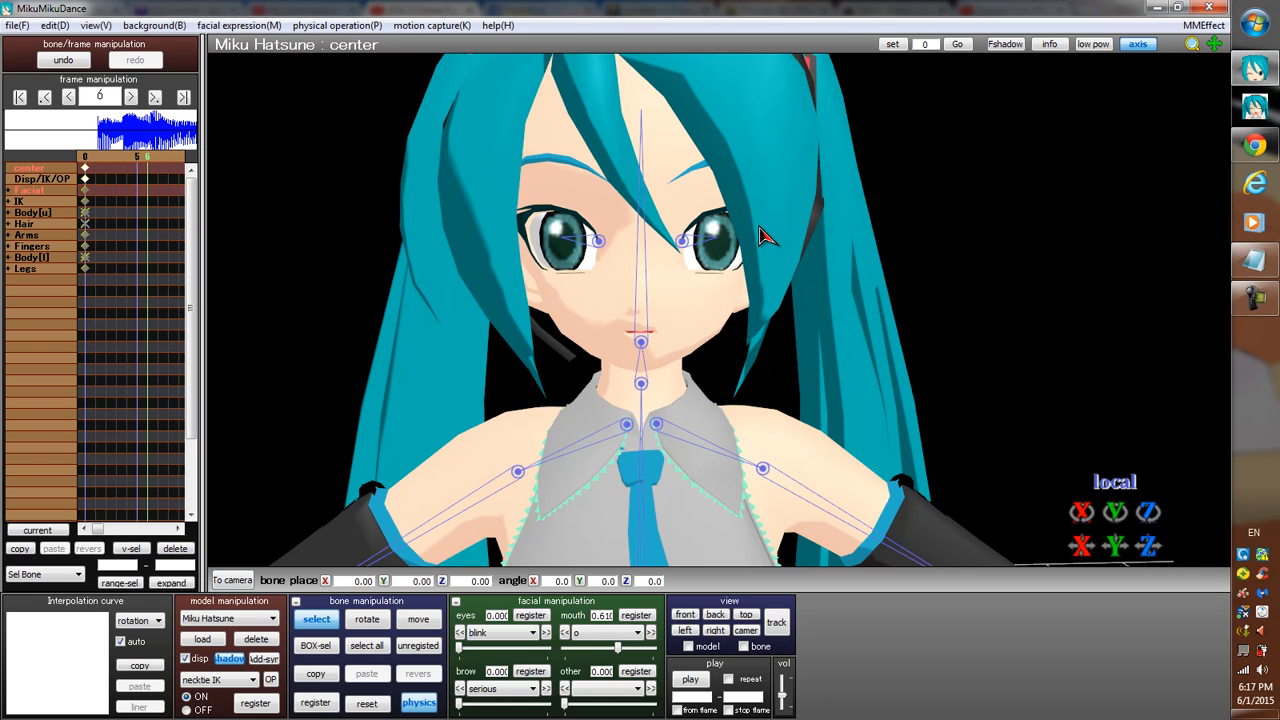
Go back to frame 0 and step forward to frame 54, following the voice clip's waveform and sound.
key(Left)
key(Left)
key(Left)
key(Left)
key(Left)
key(Left)
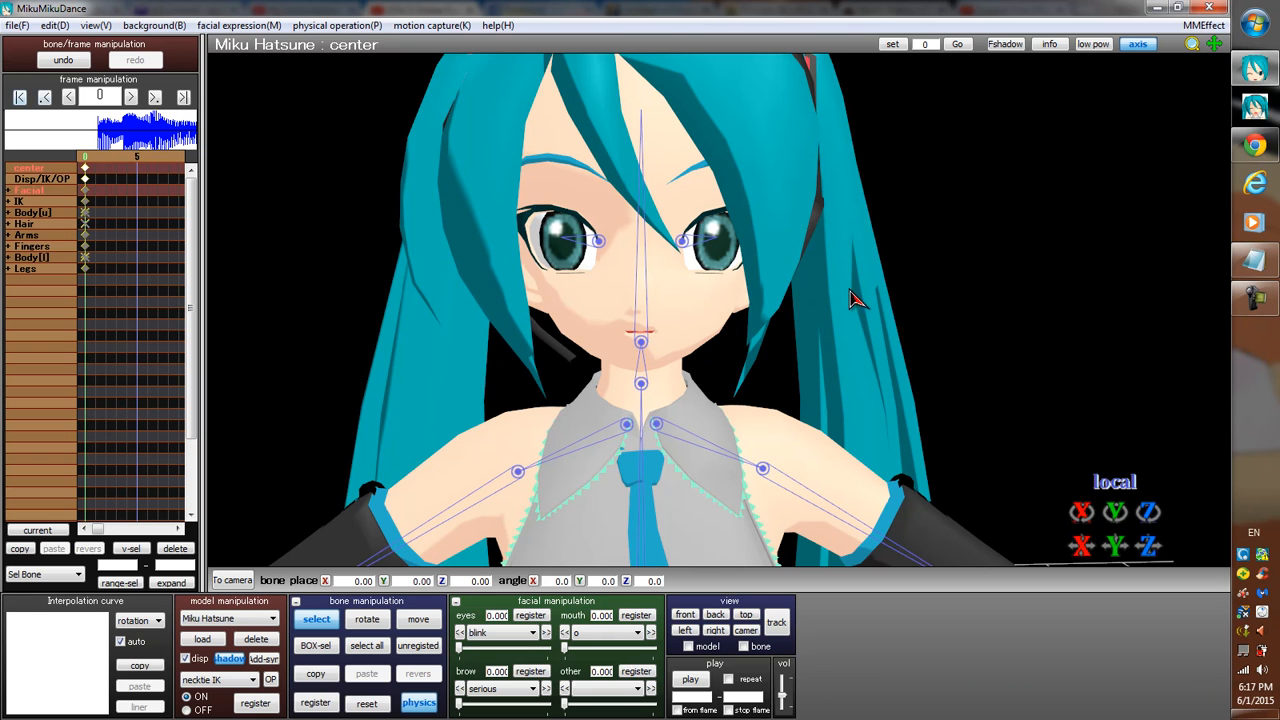
key(Right)
key(Right)
key(Right)
key(Right)
key(Right)
key(Right)
key(Right)
key(Right)
key(Right)
key(Right)
key(Right)
key(Right)
key(Right)
key(Right)
key(Right)
key(Right)
key(Right)
key(Right)
key(Right)
key(Right)
key(Right)
key(Right)
key(Right)
key(Right)
key(Right)
key(Right)
key(Right)
key(Right)
key(Right)
key(Right)
key(Right)
key(Right)
key(Right)
key(Right)
key(Right)
key(Right)
key(Right)
key(Right)
key(Right)
key(Right)
key(Right)
key(Right)
key(Right)
key(Right)
key(Right)
key(Right)
key(Right)
key(Right)
key(Right)
key(Right)
key(Right)
key(Right)
key(Right)
key(Right)
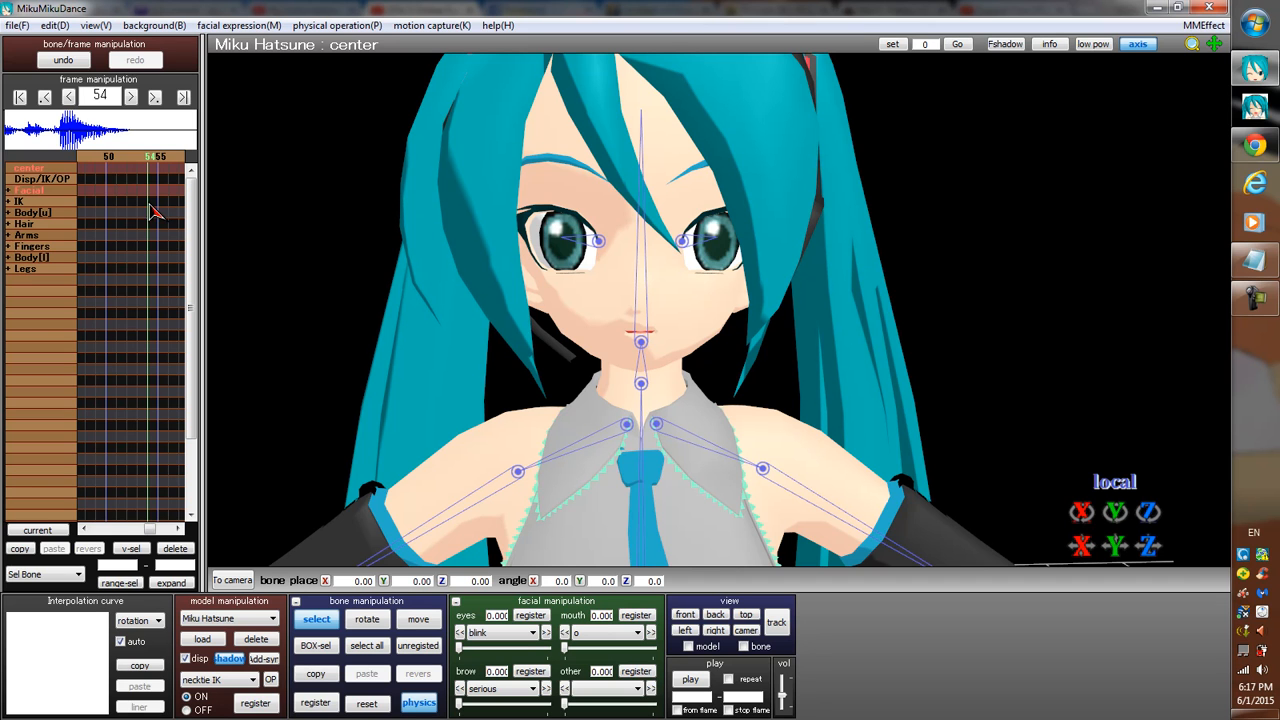
click(639, 632)
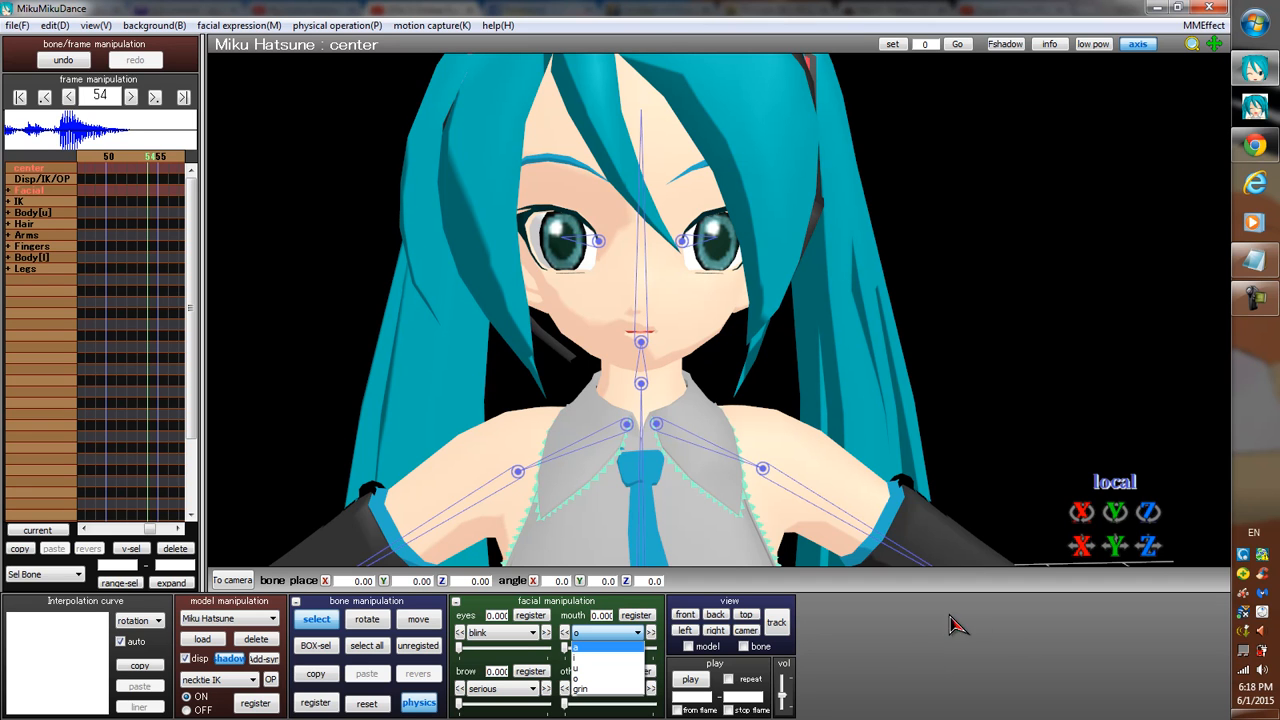
click(886, 648)
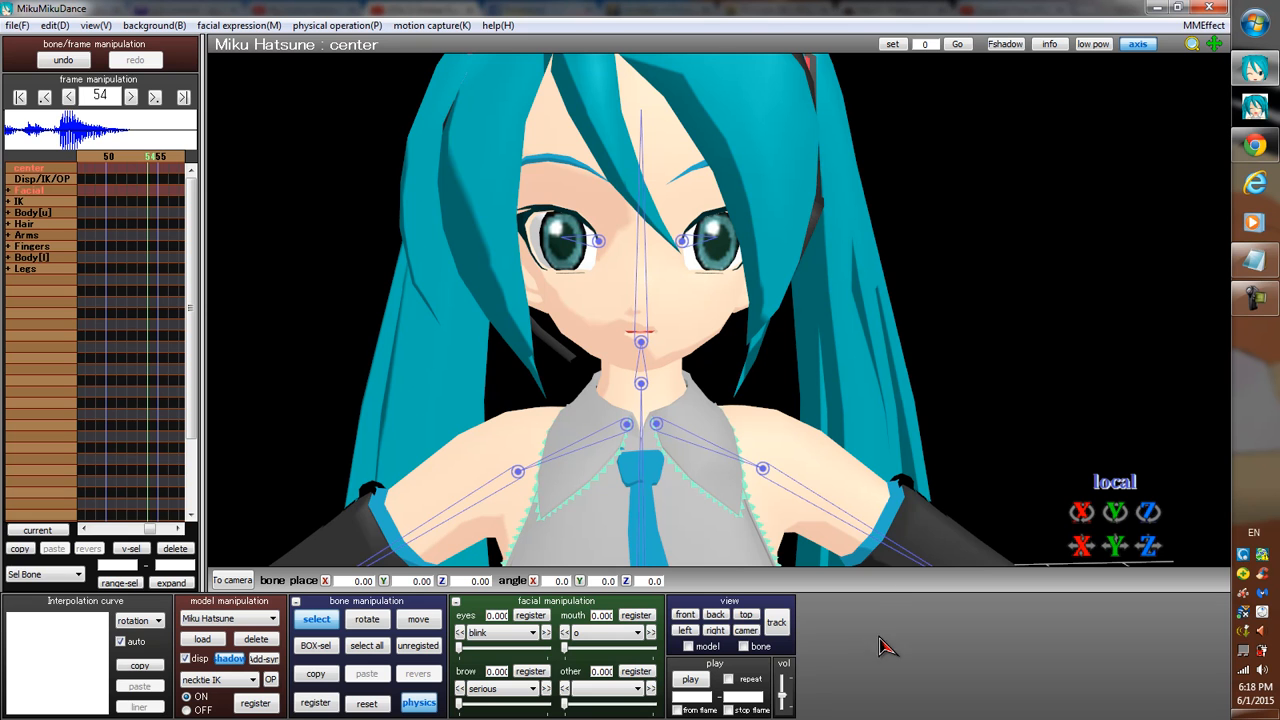
Switch to Notepad to check the list of lip syncing tutorial topics, and return to MikuMikuDance.
click(1254, 260)
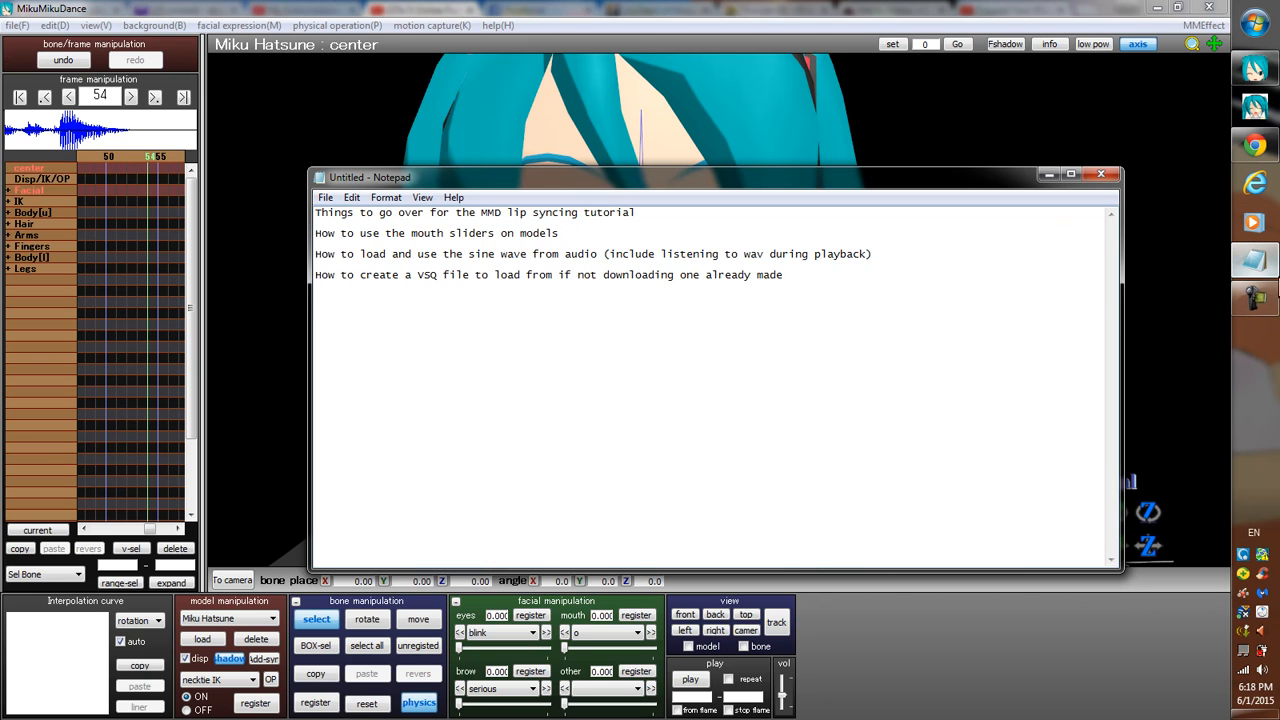
mouse_move(1271, 270)
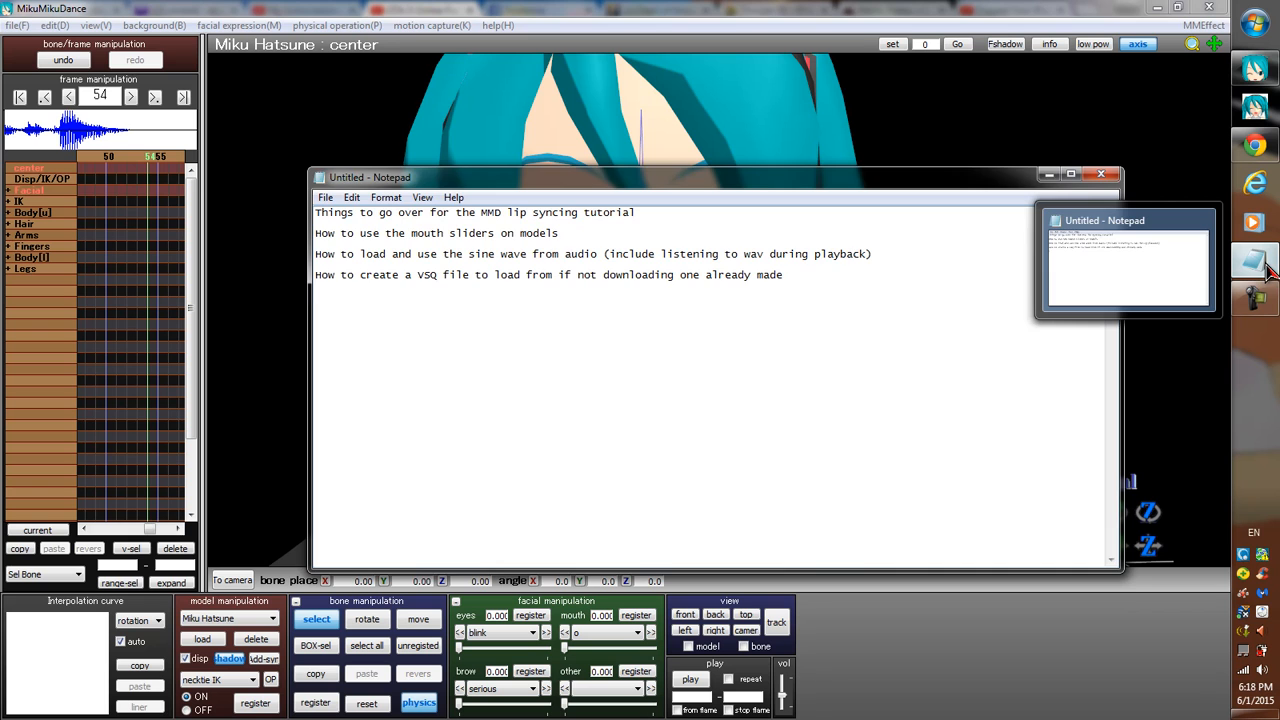
click(1257, 264)
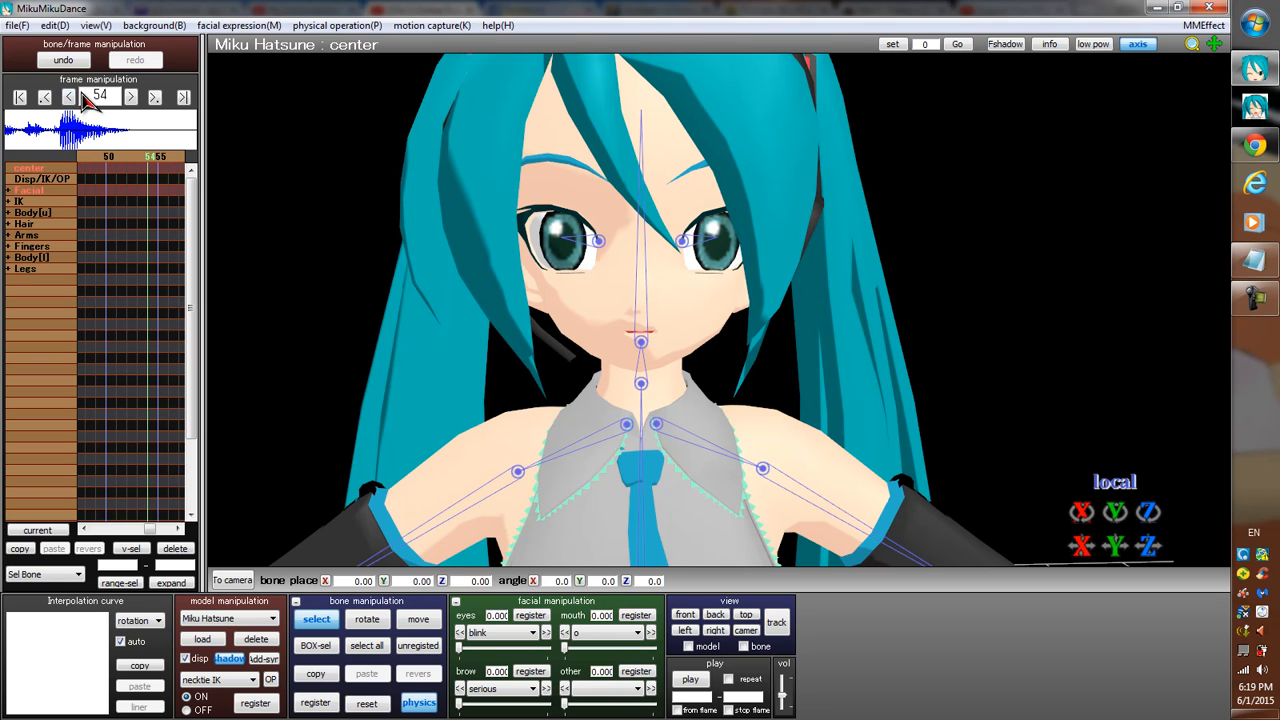
Start a lip-sync with a VSQ file and browse to the utau0276 folder inside MikuMikuDance Resource Files.
click(16, 25)
click(16, 25)
click(216, 26)
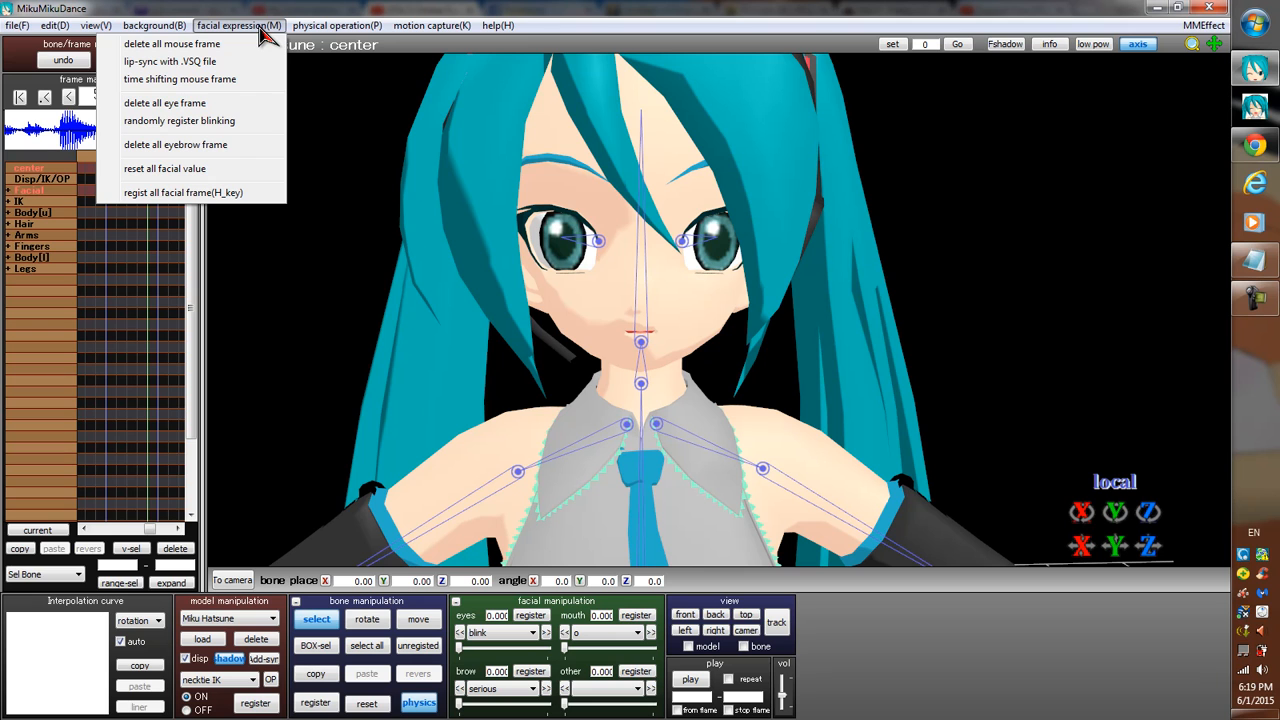
click(178, 66)
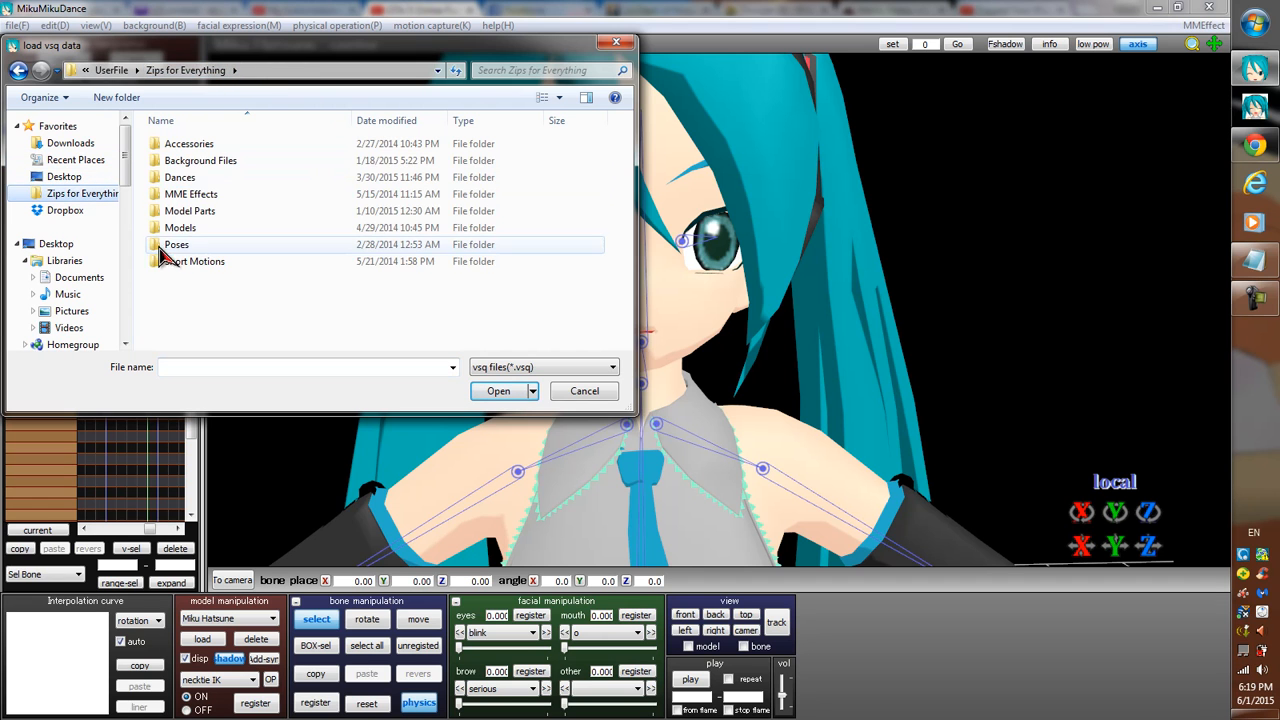
click(121, 76)
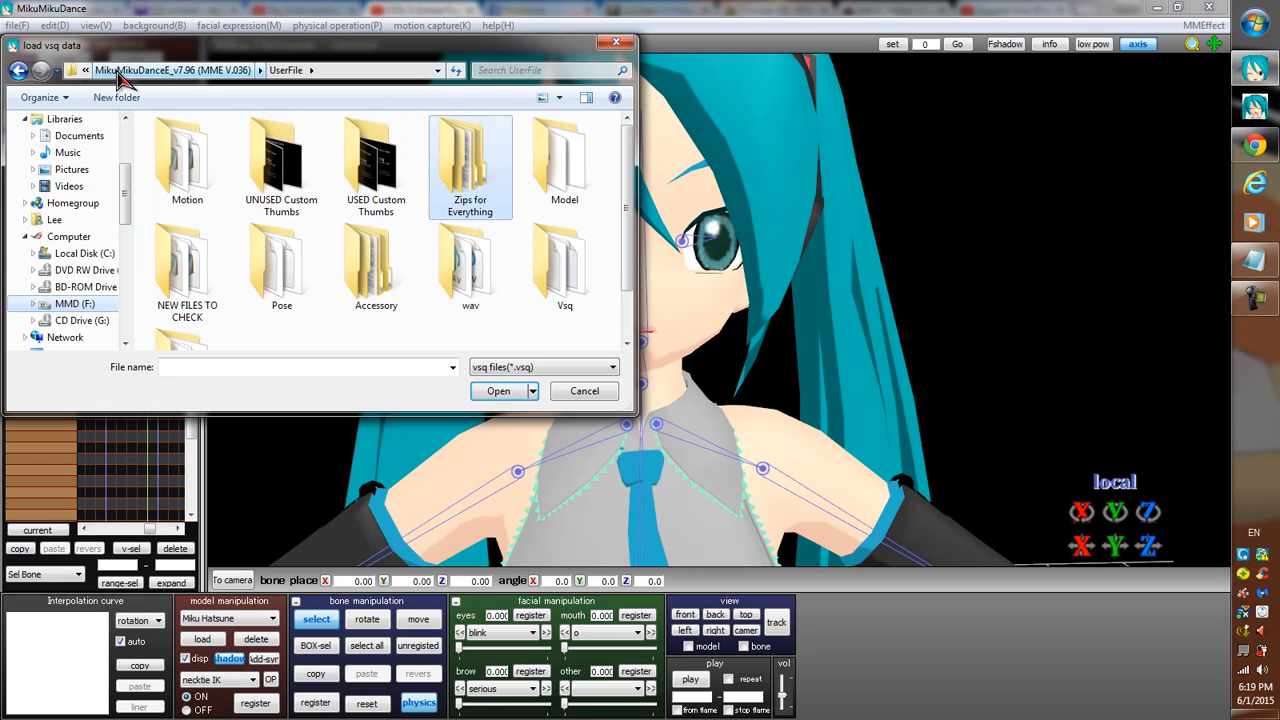
click(140, 76)
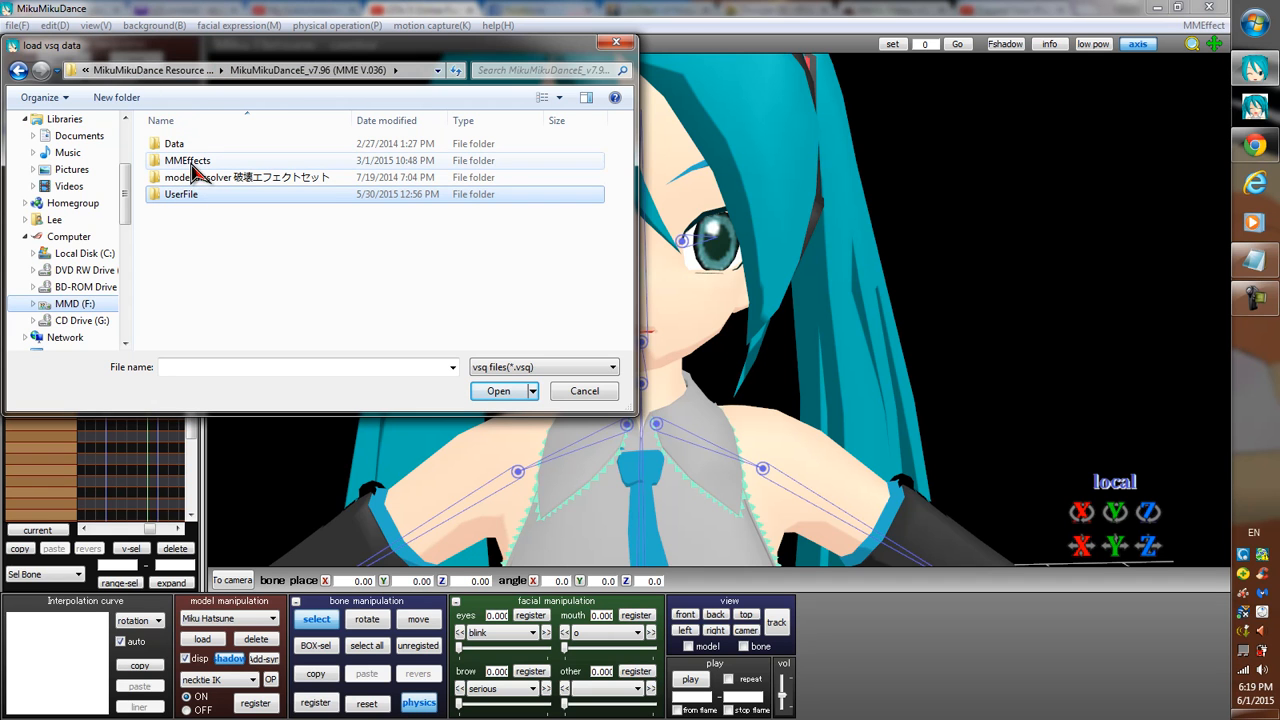
click(156, 72)
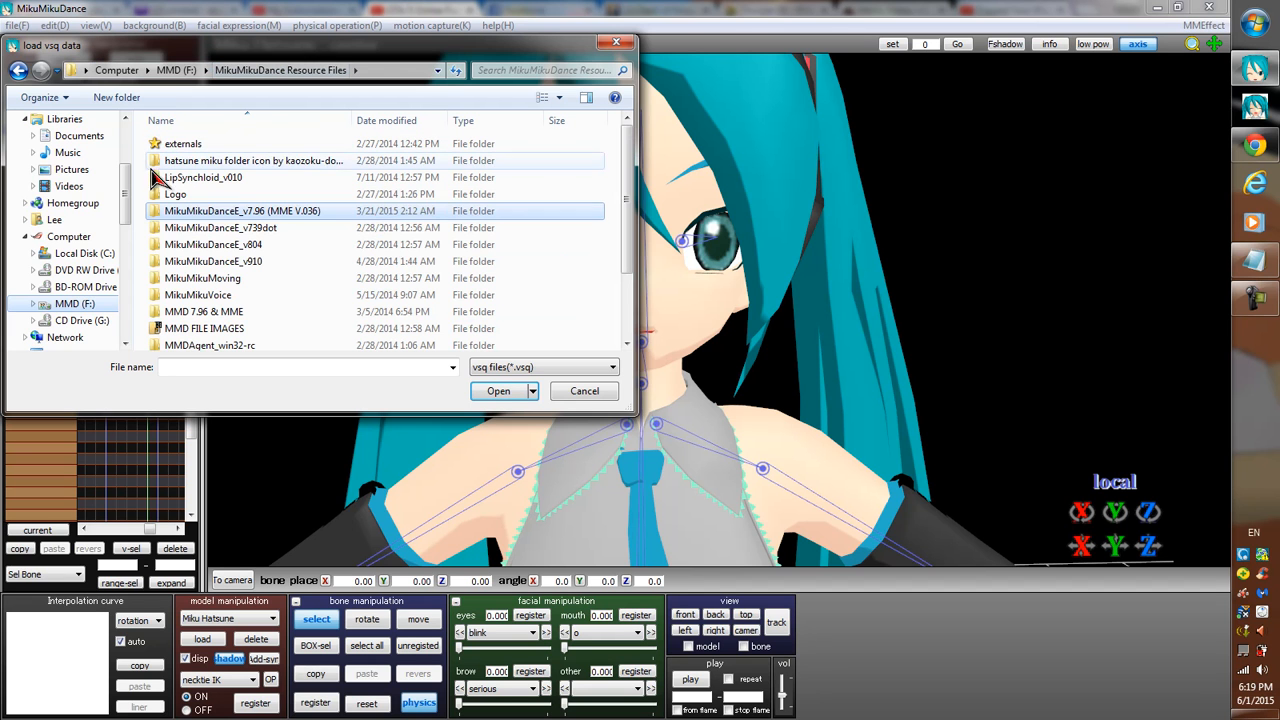
click(213, 311)
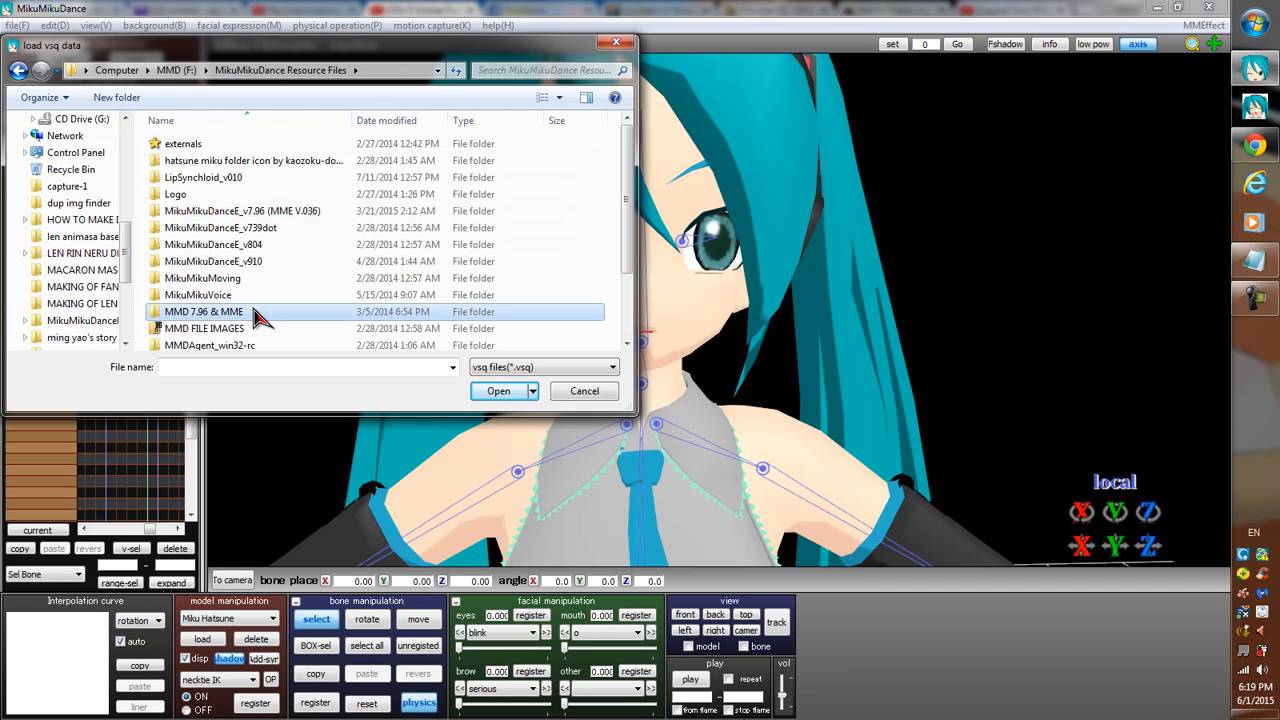
scroll(337, 309, down, 2)
double_click(178, 343)
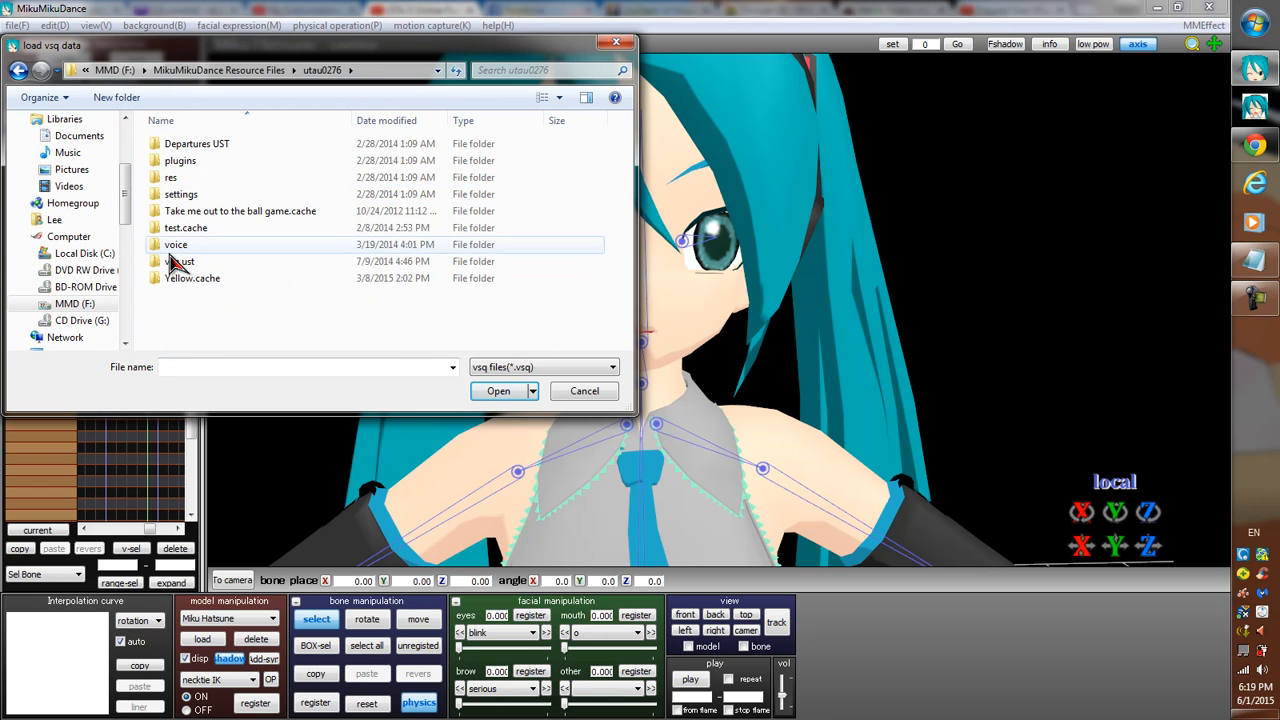
Load BeMYSELF.vsq from the vsq ust folder as the model's lip-sync data.
click(185, 262)
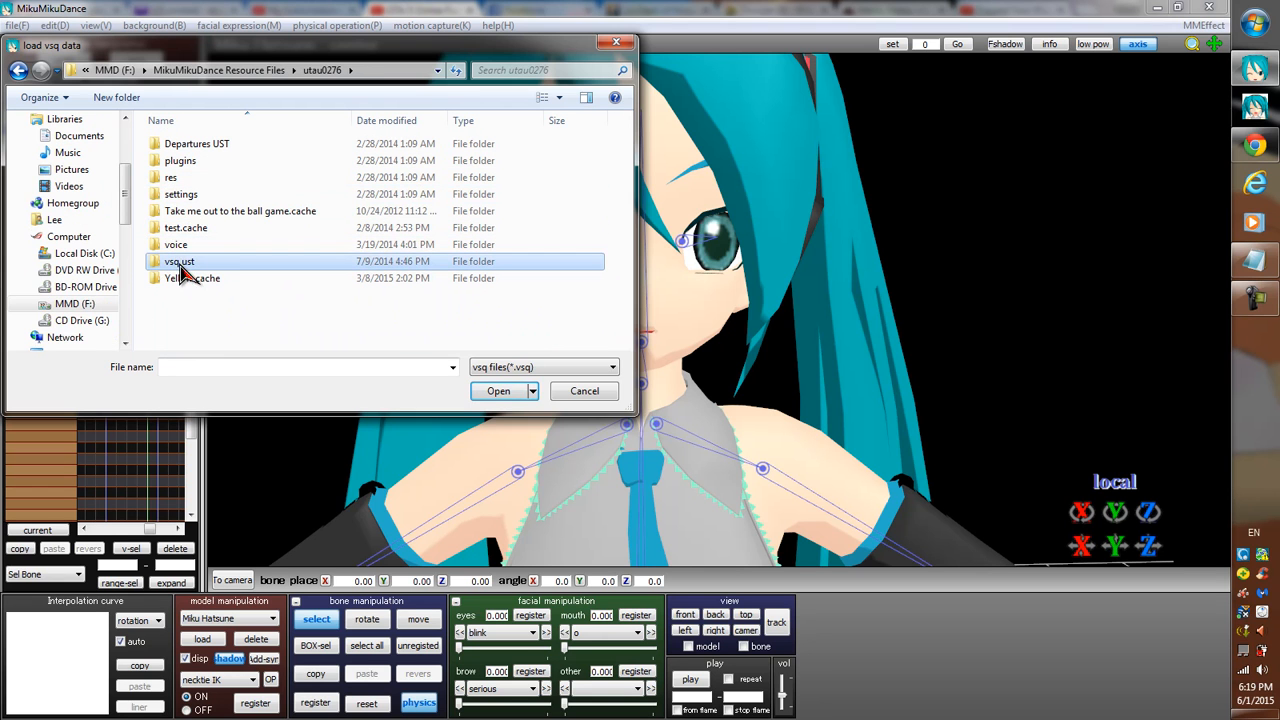
double_click(400, 261)
double_click(181, 148)
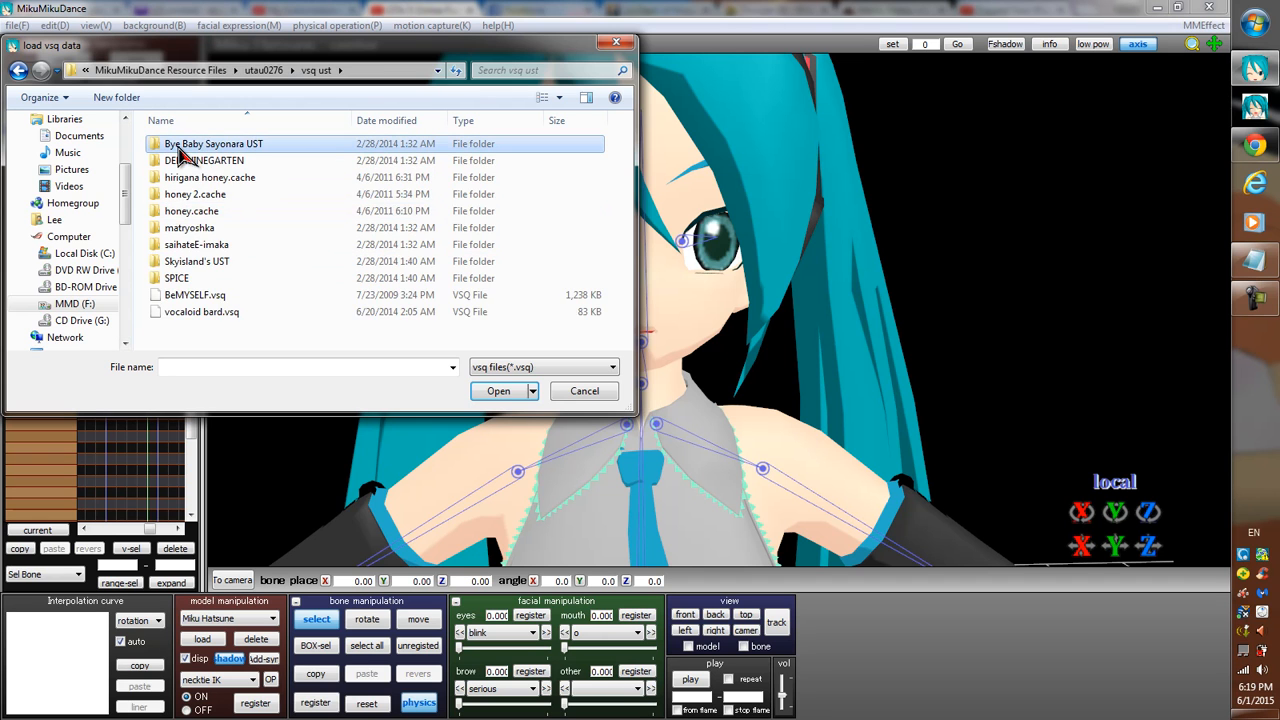
click(18, 71)
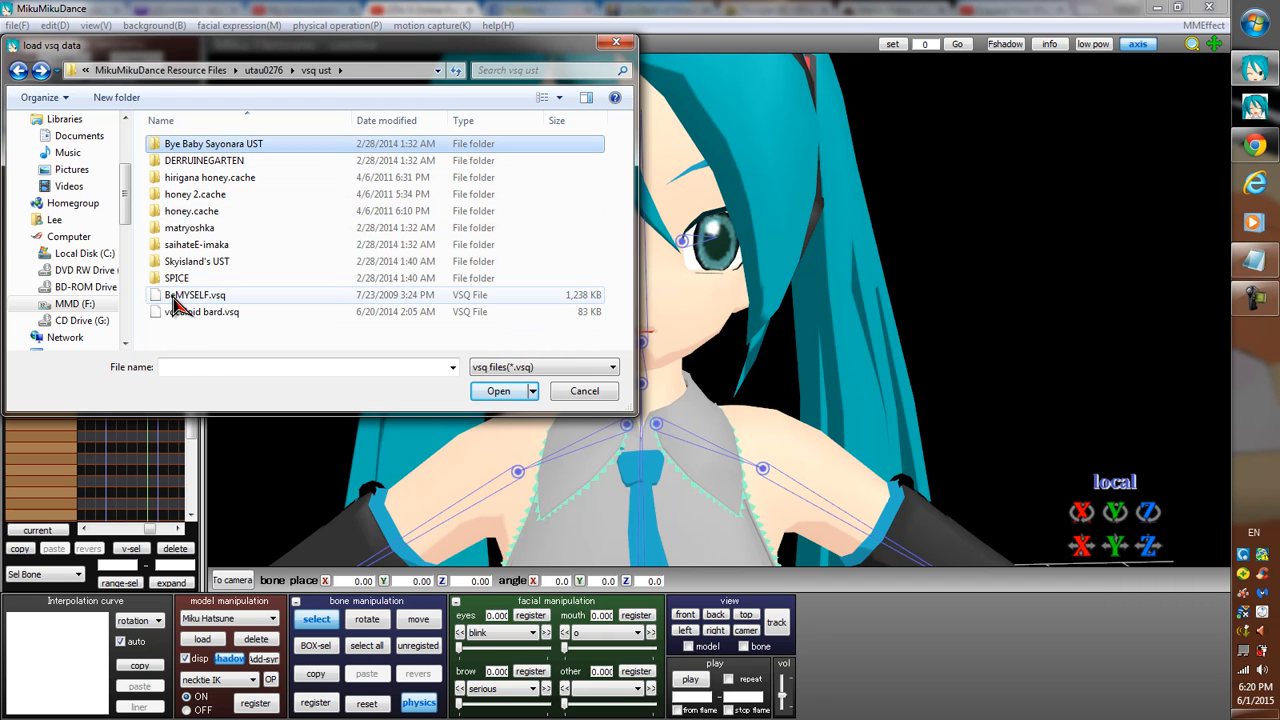
click(170, 300)
double_click(185, 300)
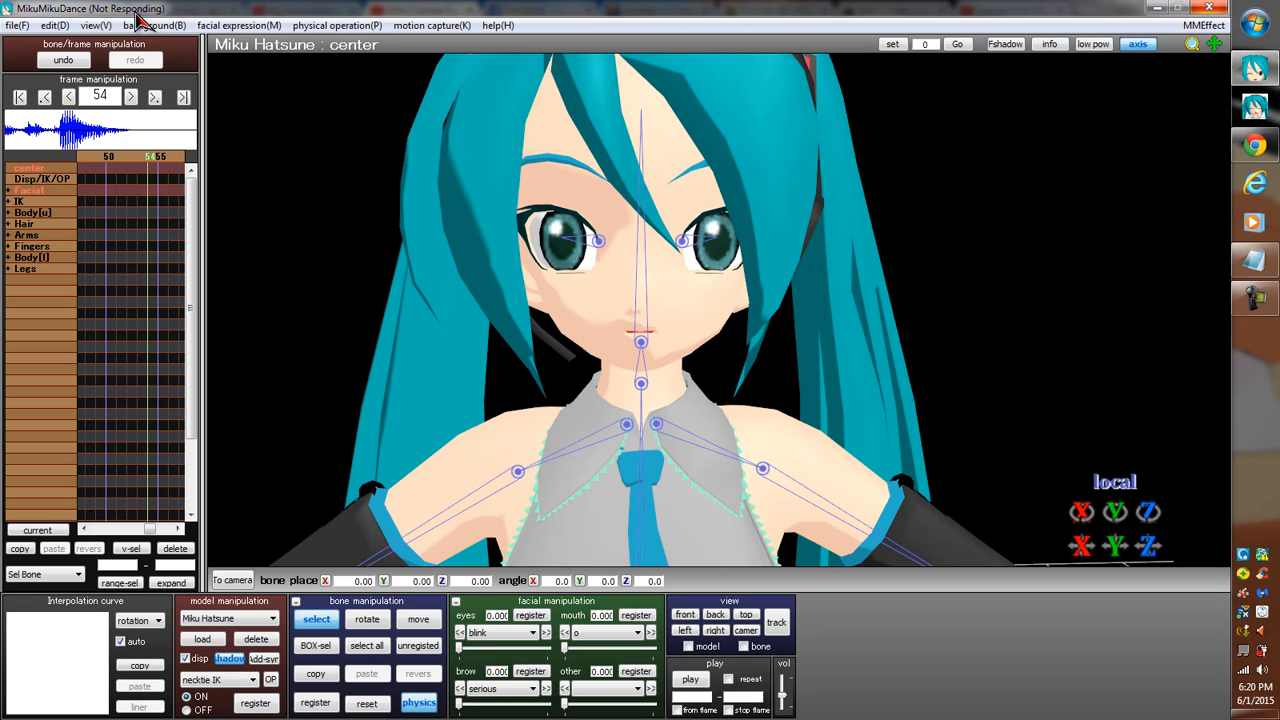
click(361, 202)
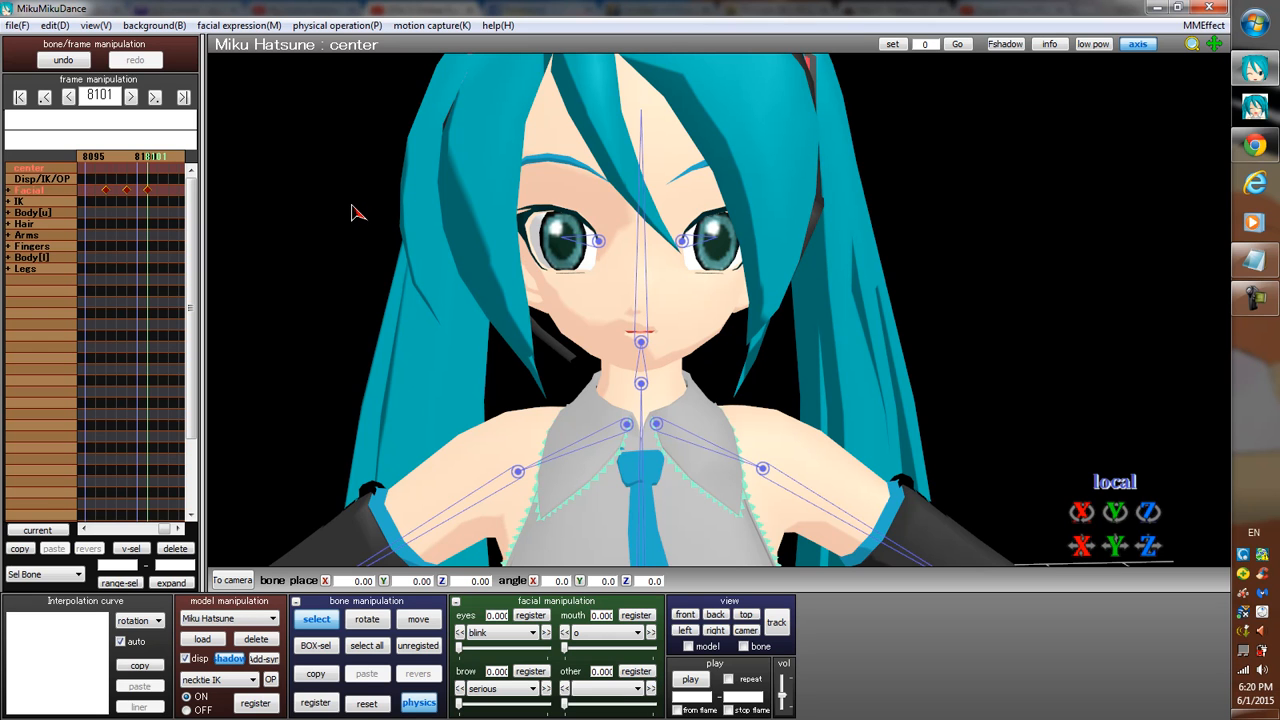
Check the first and last frames of the lip-sync animation and play it back.
click(19, 97)
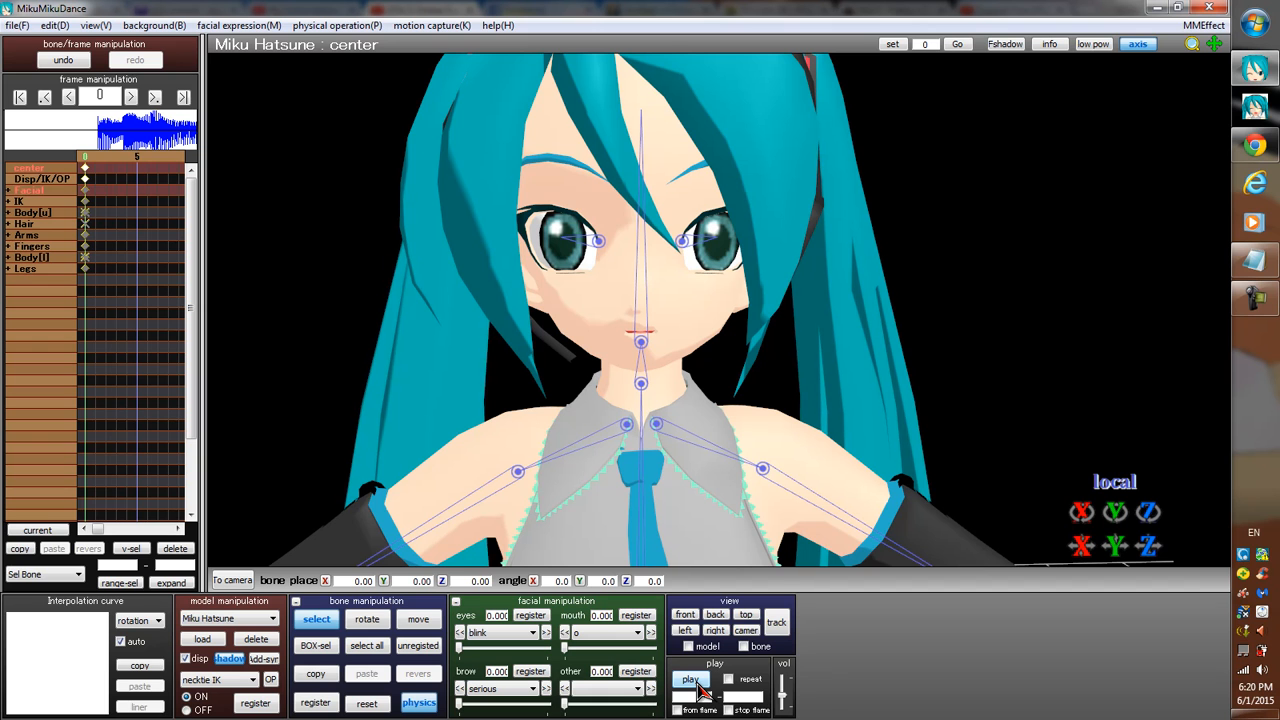
click(184, 98)
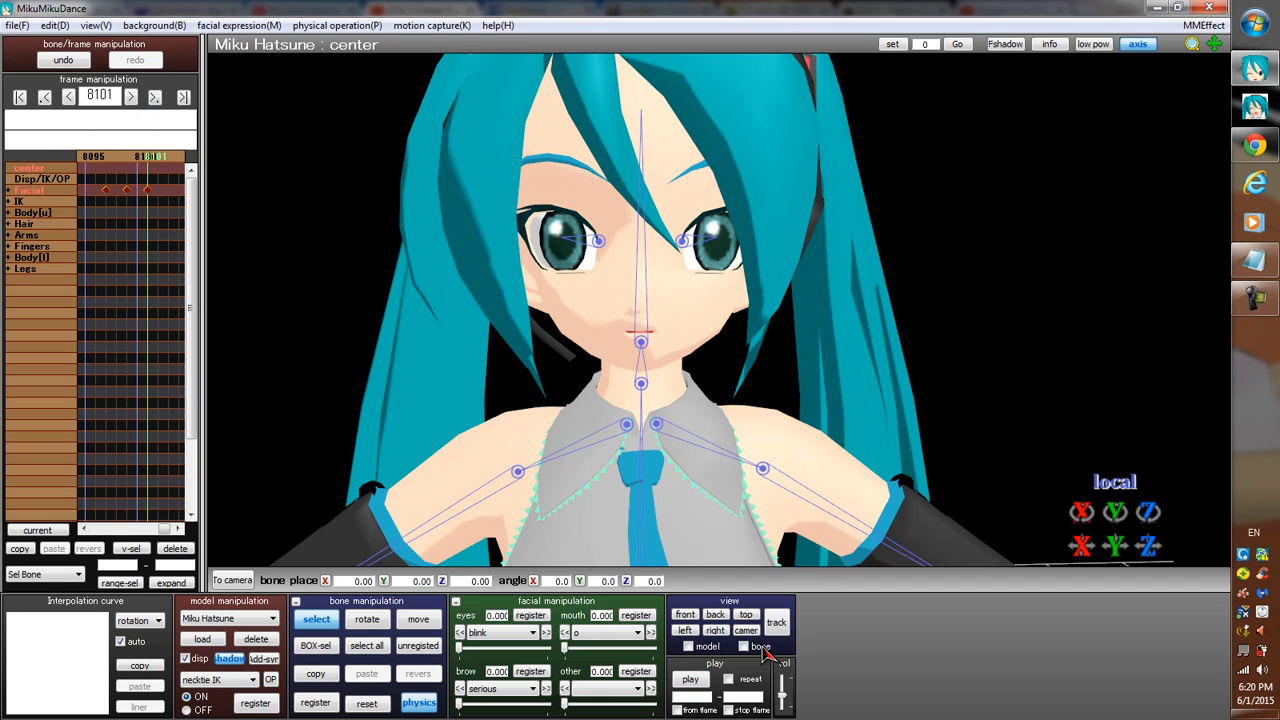
click(690, 680)
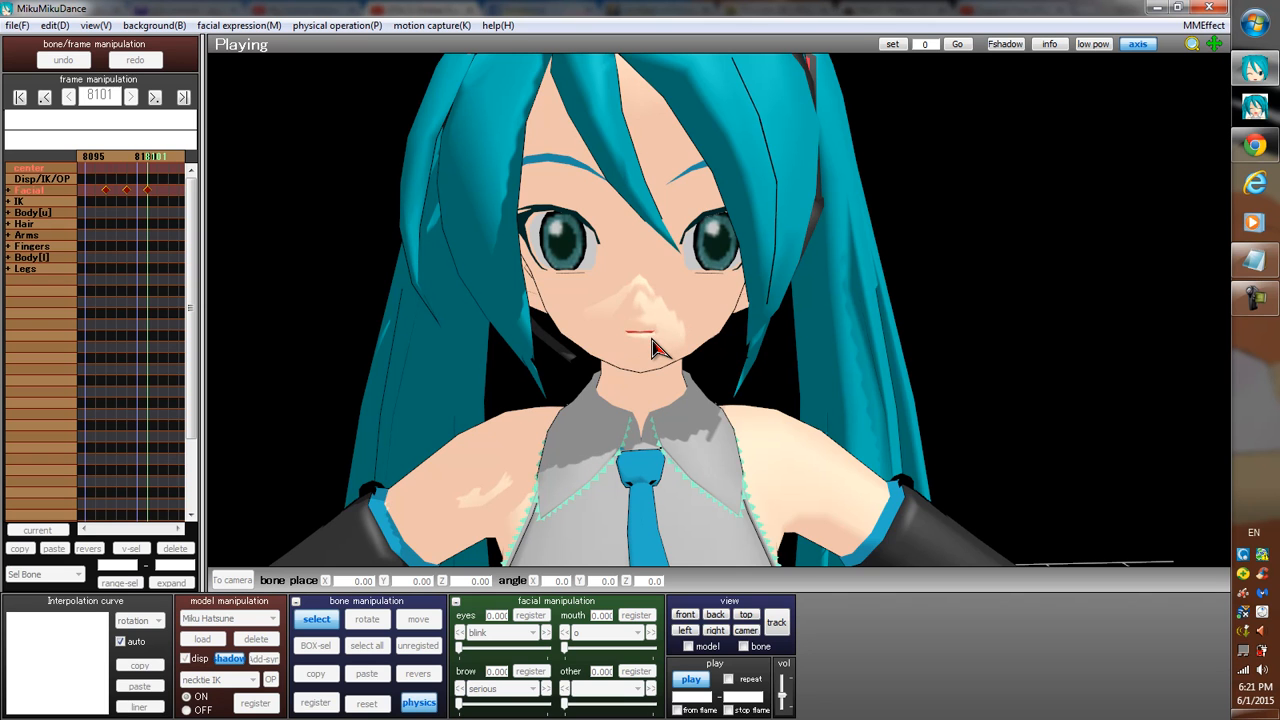
Stop the lip-sync playback and browse to the utau0276 folder inside MikuMikuDance Resource Files.
click(691, 680)
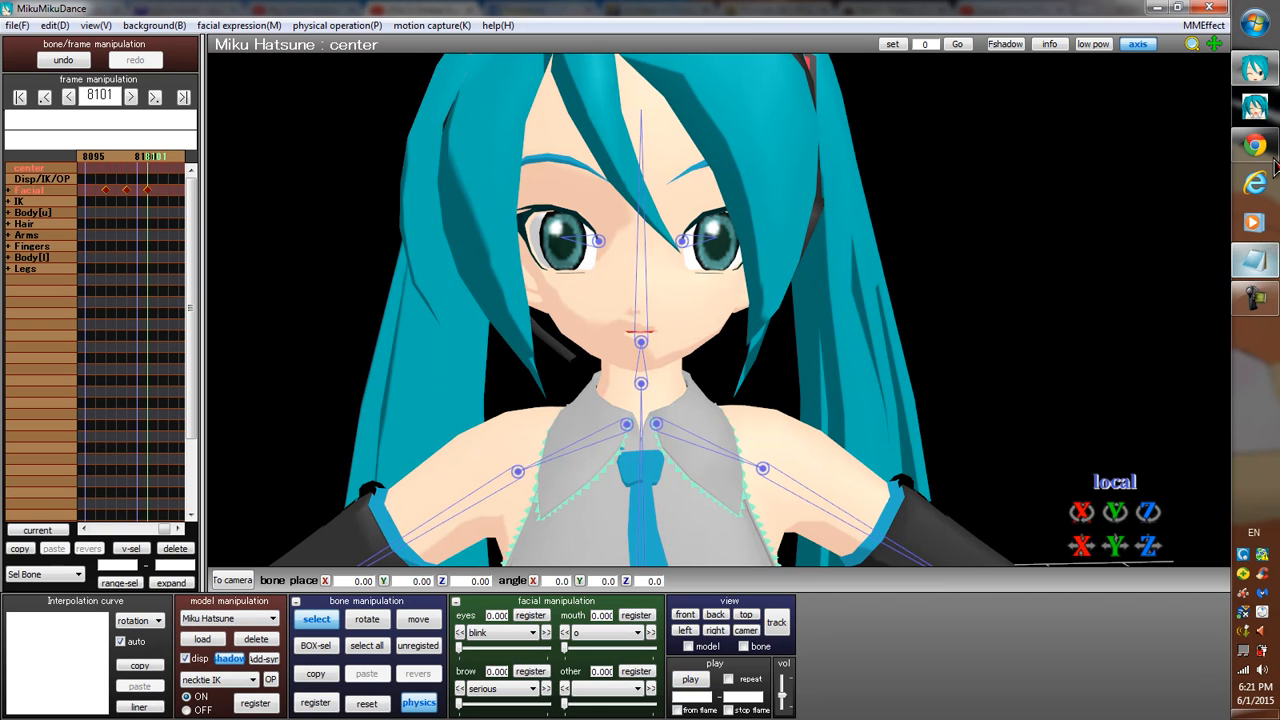
click(1255, 22)
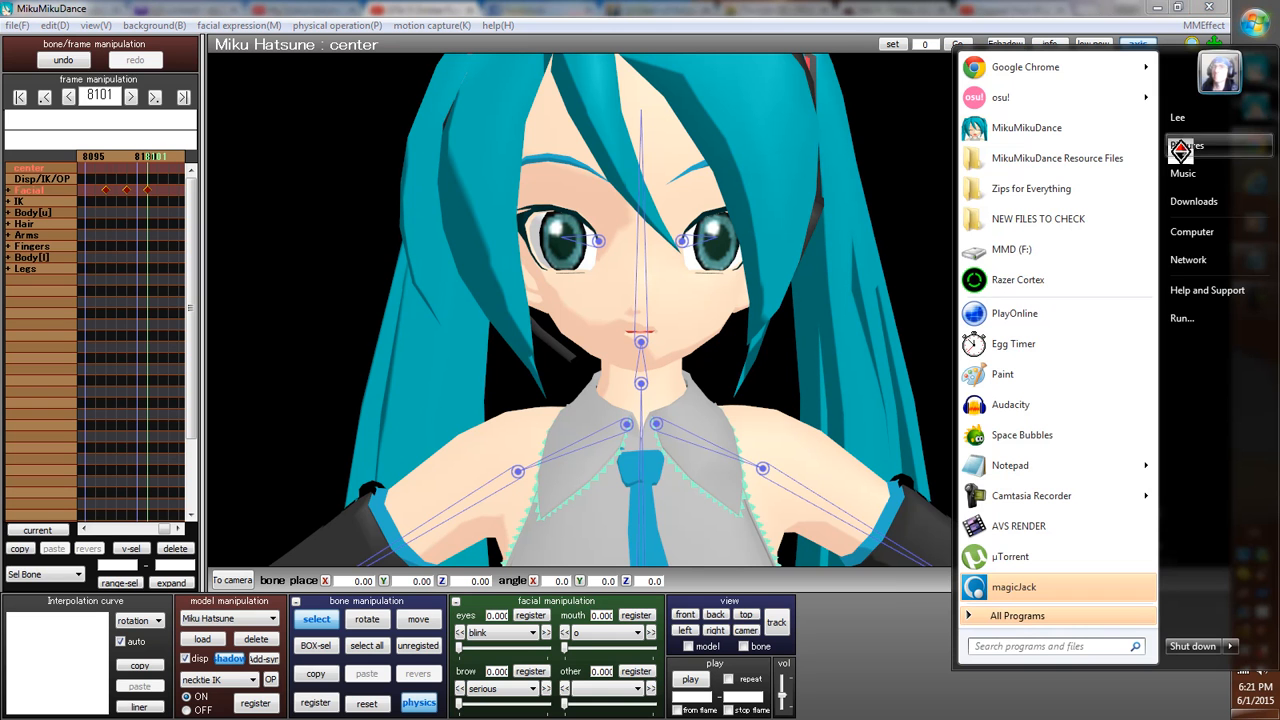
click(1020, 197)
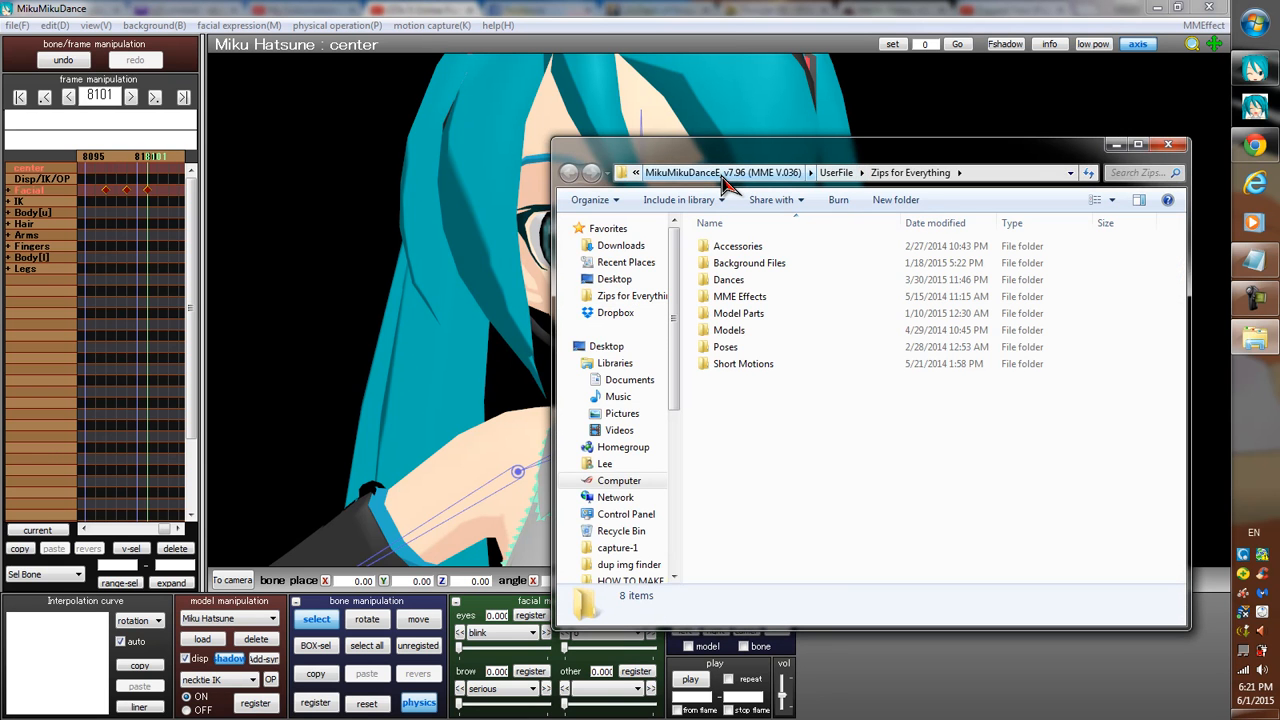
click(722, 174)
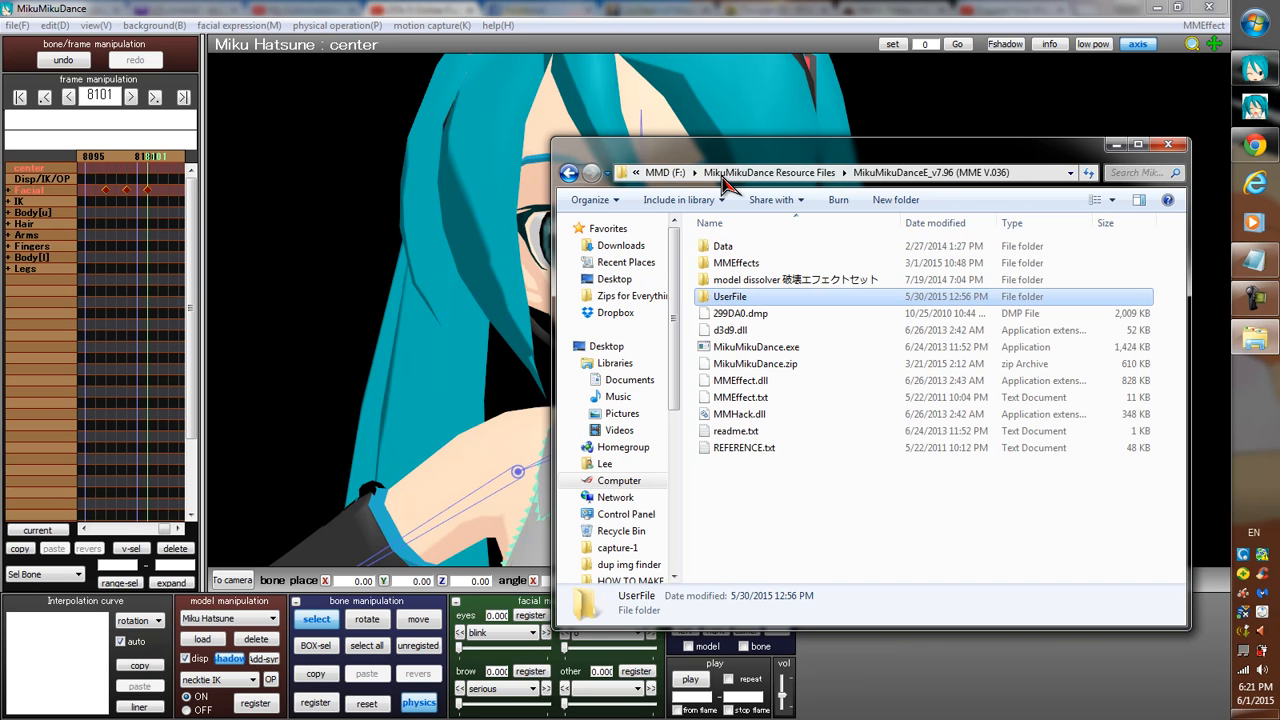
click(722, 176)
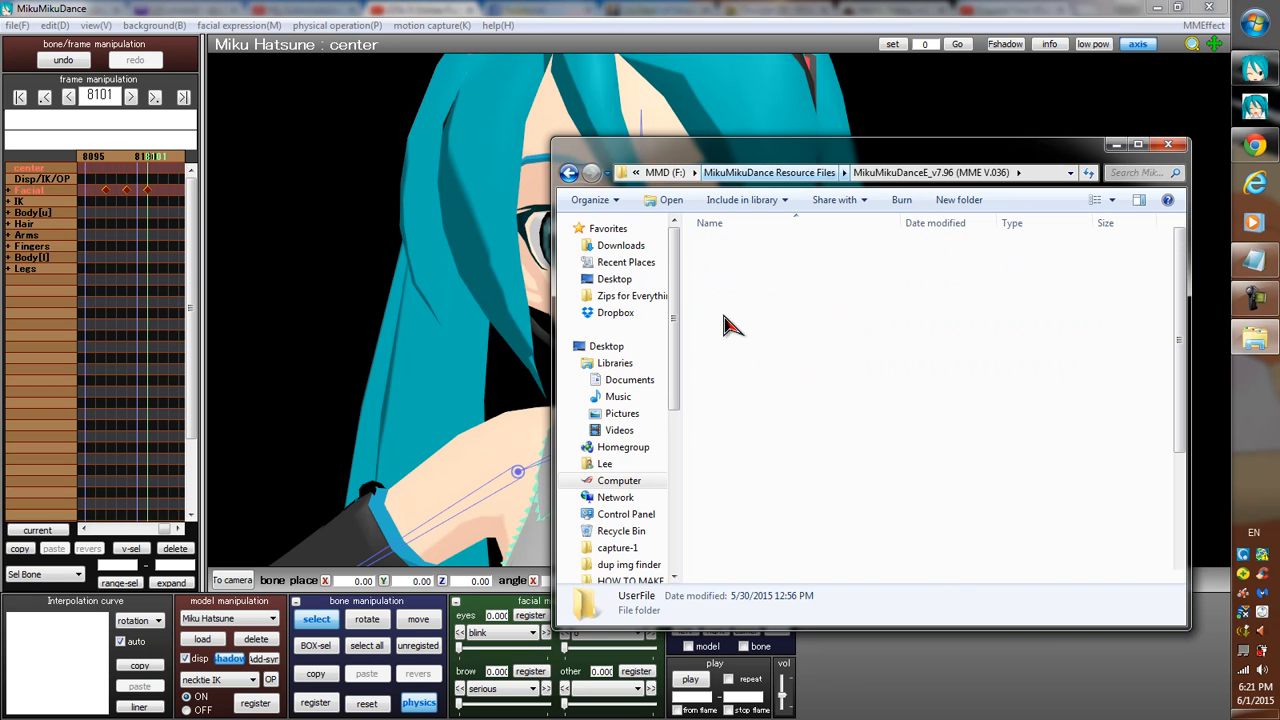
click(727, 533)
double_click(727, 535)
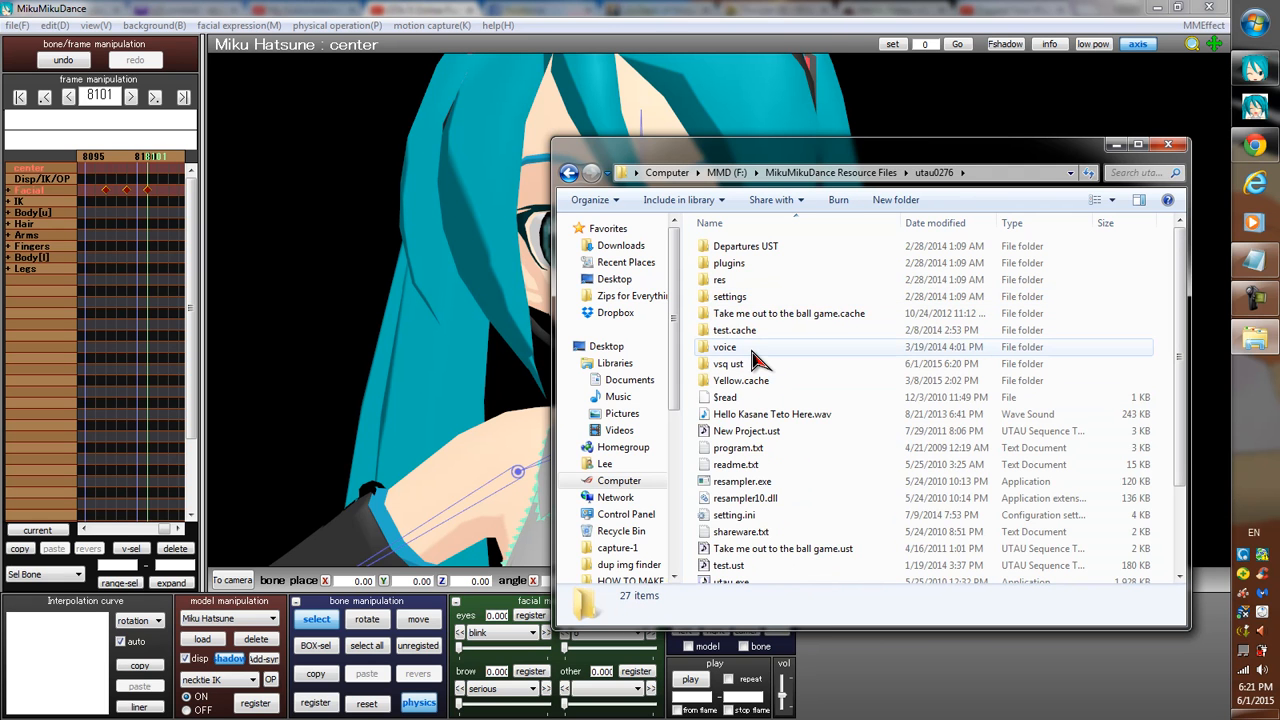
Launch utau.exe from the utau0276 folder and move the UTAU window over the MikuMikuDance viewport.
scroll(800, 358, down, 3)
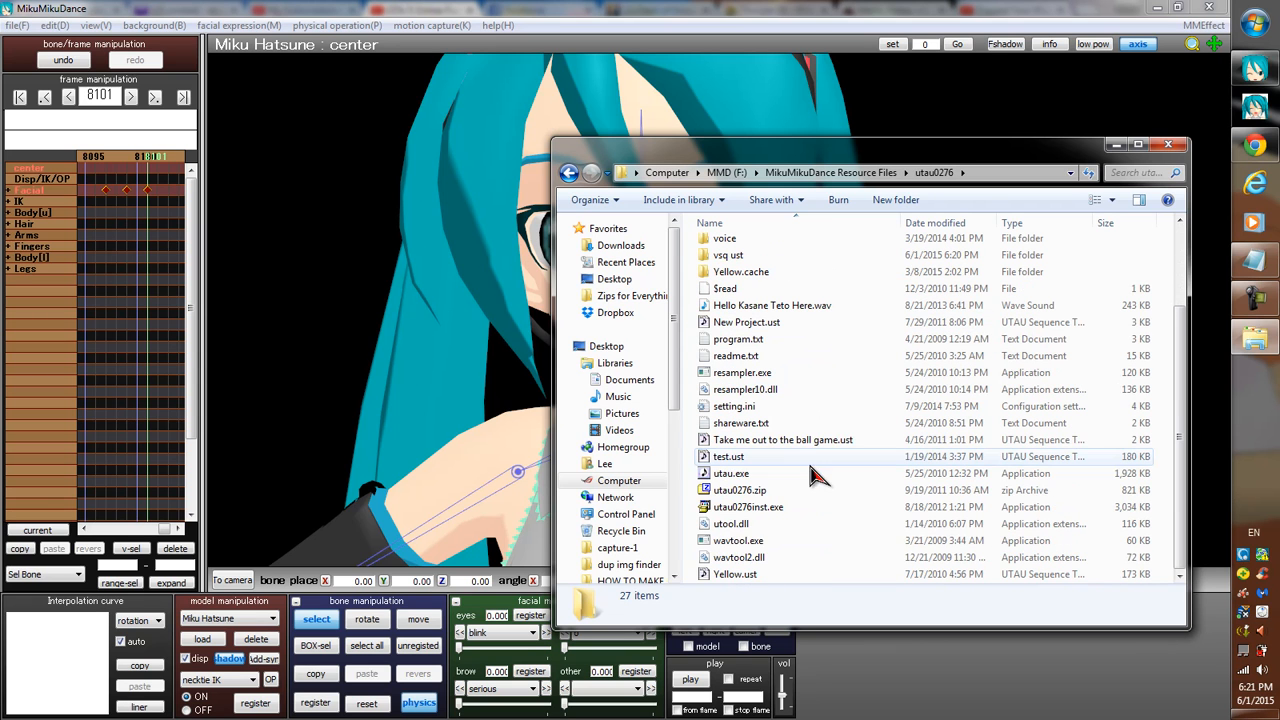
click(728, 474)
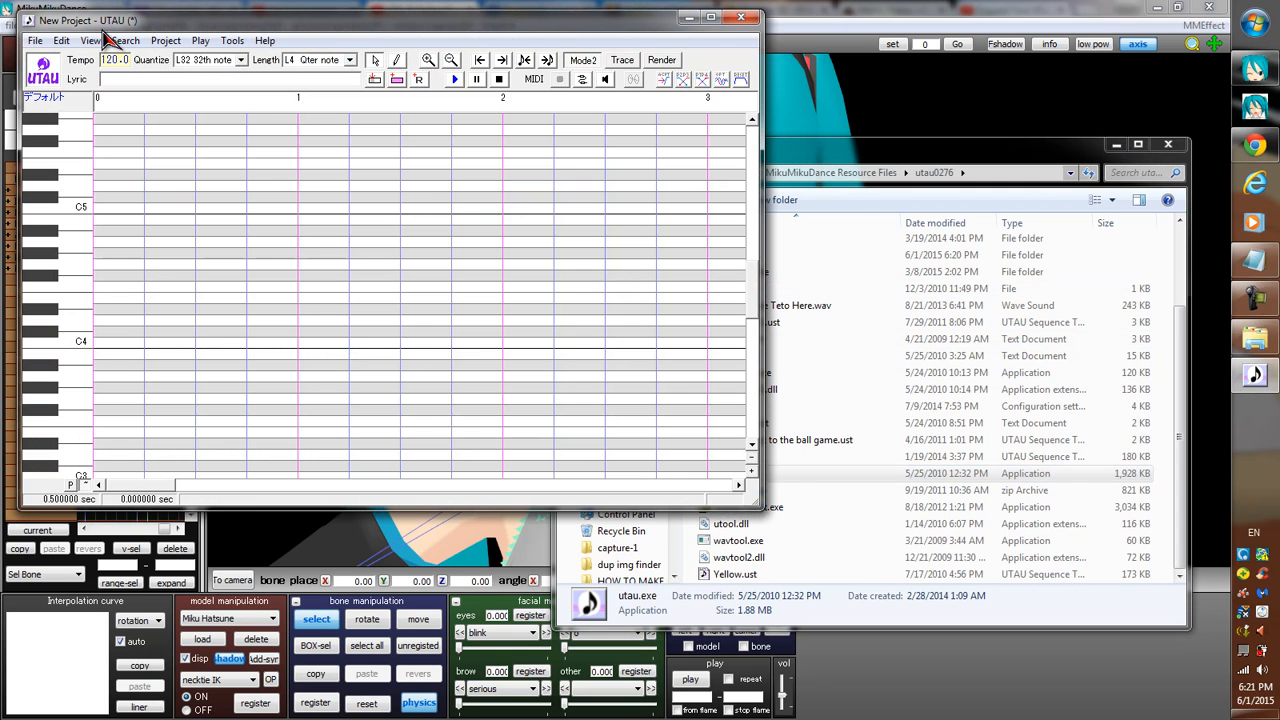
drag(223, 28, 539, 105)
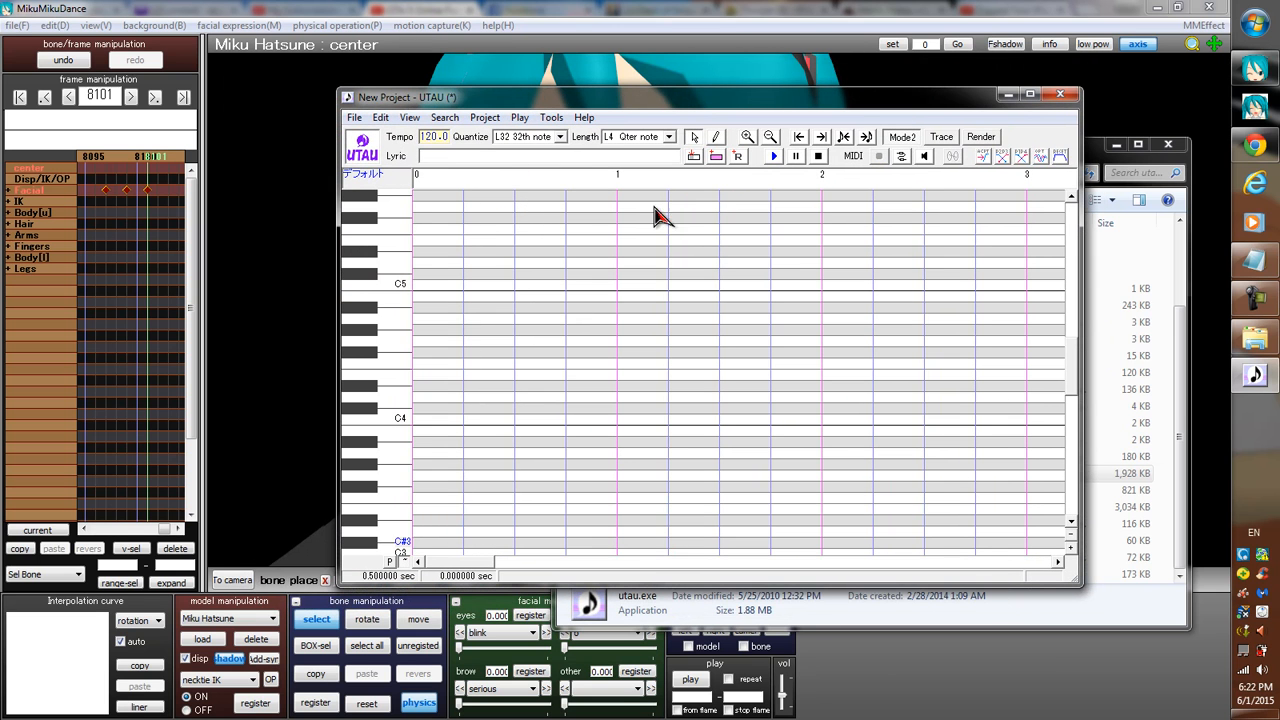
Draw four short consecutive notes with the pencil, descending from D7 to B6 across the first measure.
drag(1075, 346, 1078, 270)
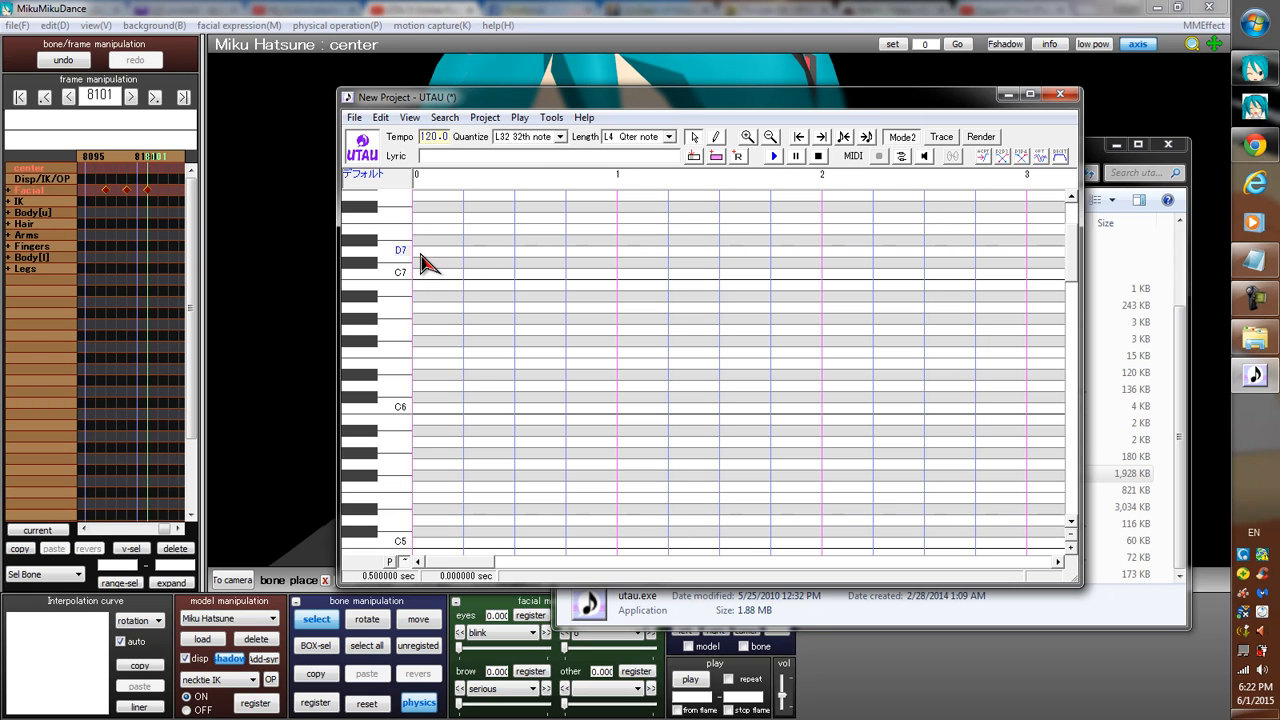
click(717, 140)
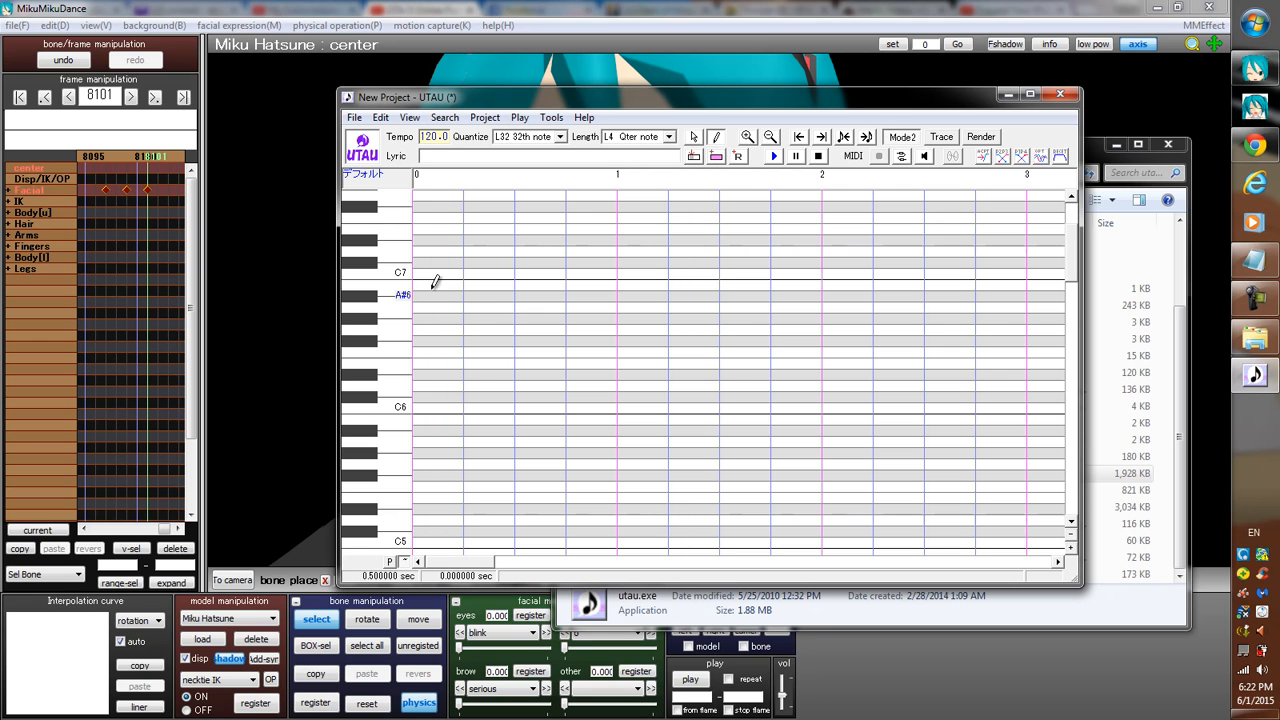
mouse_move(424, 260)
mouse_down()
mouse_move(738, 235)
mouse_move(789, 253)
mouse_move(446, 268)
mouse_move(617, 243)
mouse_move(466, 242)
mouse_up()
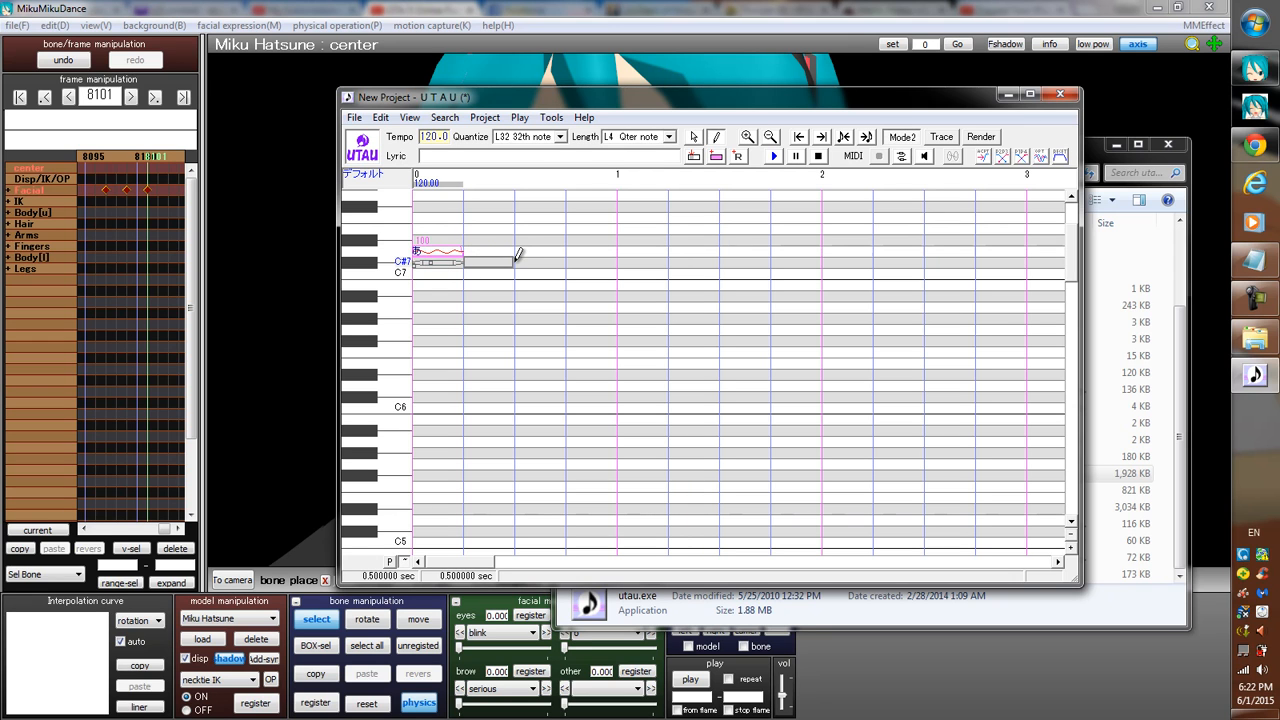
click(514, 261)
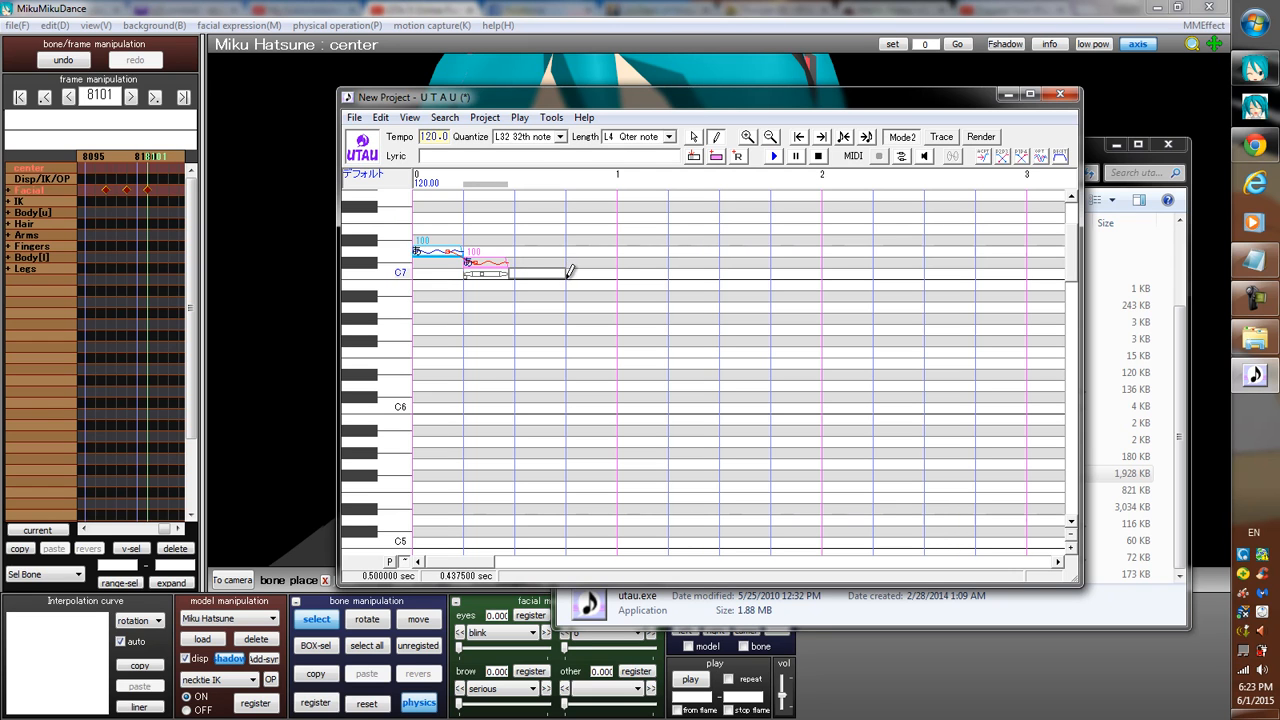
click(536, 279)
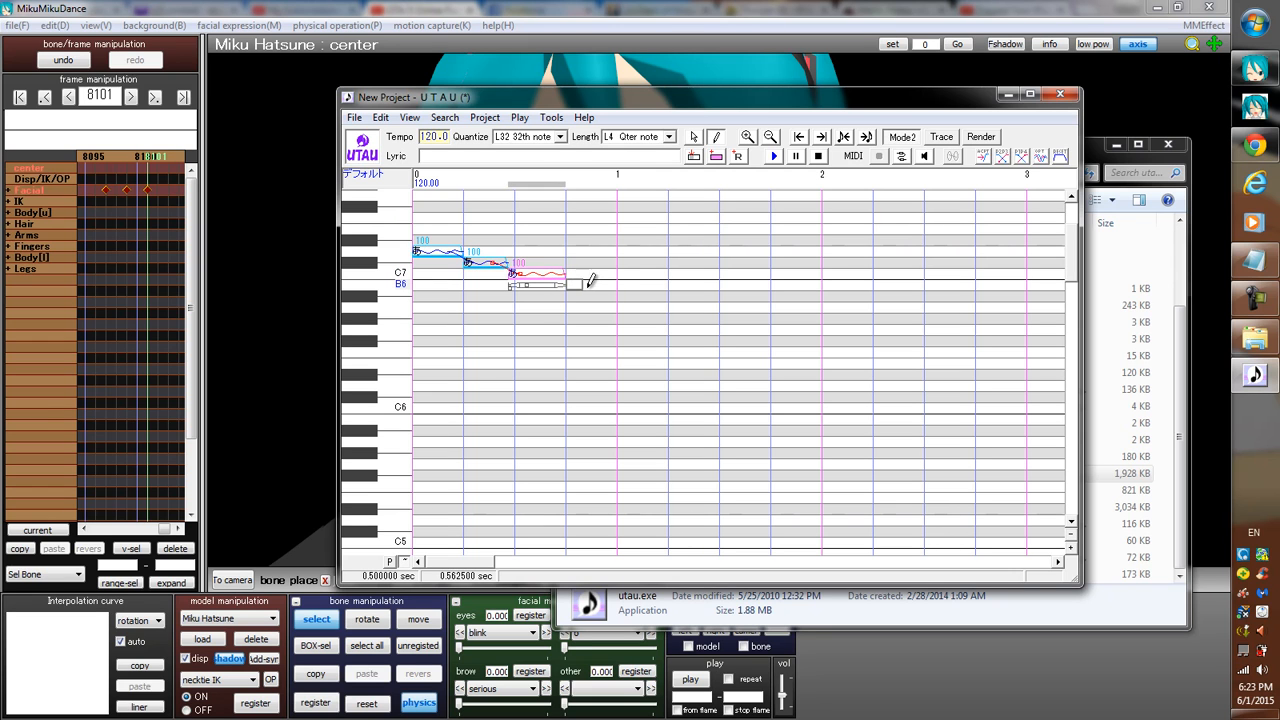
click(605, 285)
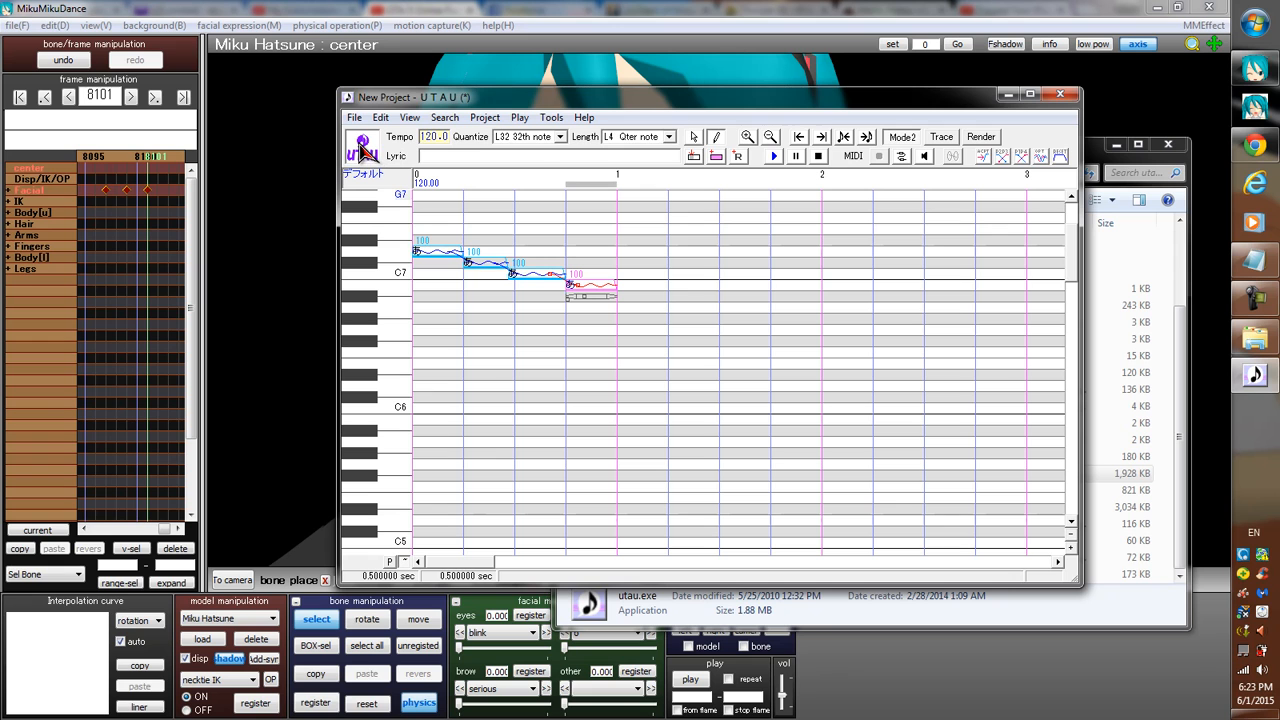
Open the voice bank registration options and start browsing for a voice bank location.
click(553, 120)
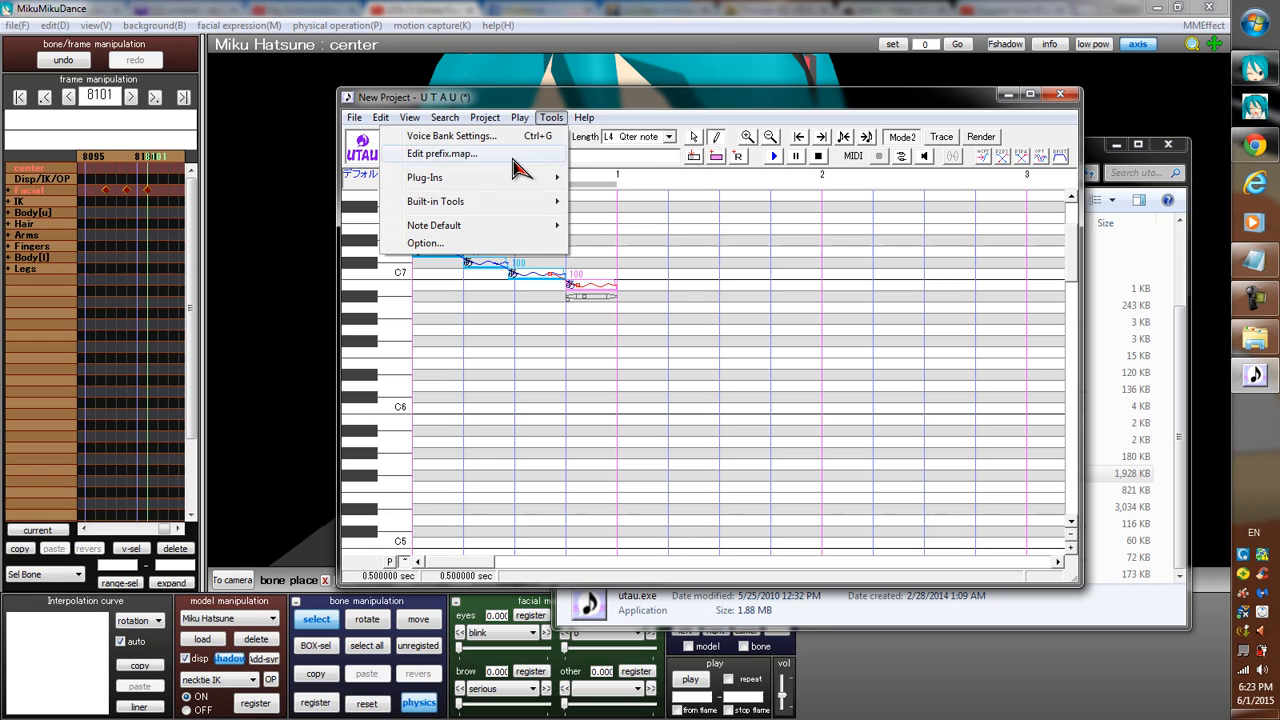
mouse_move(455, 205)
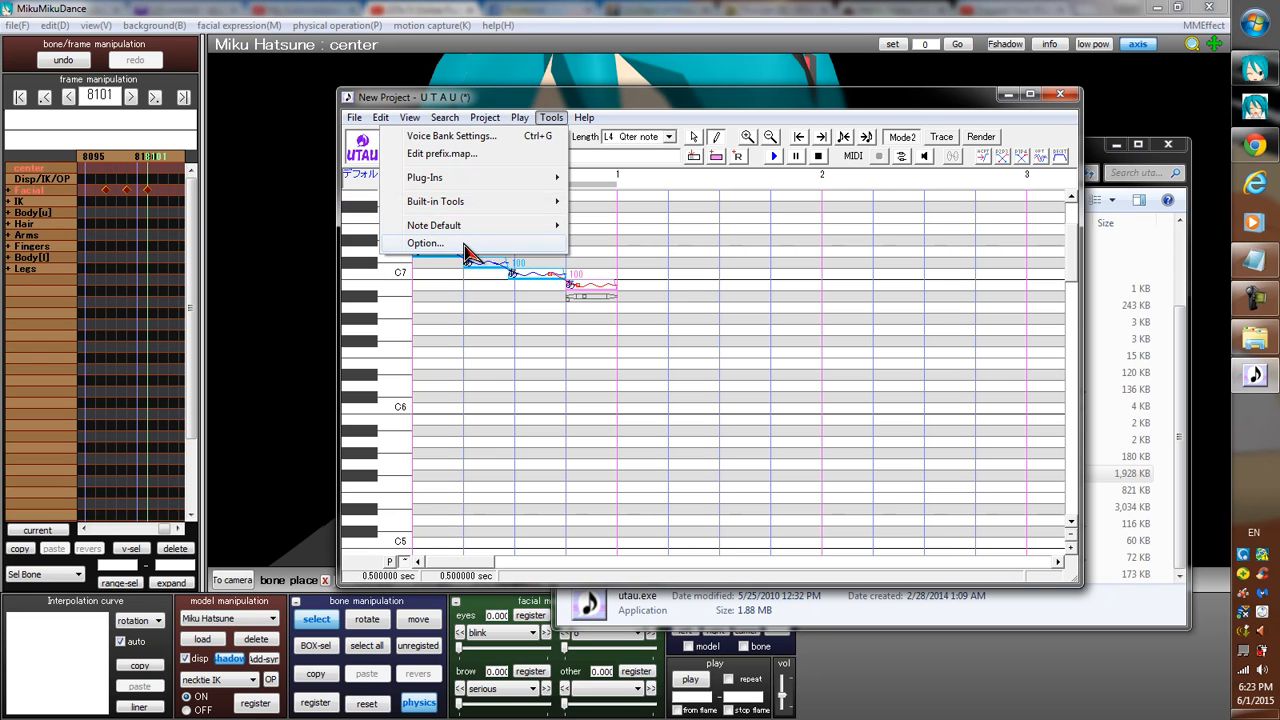
click(464, 244)
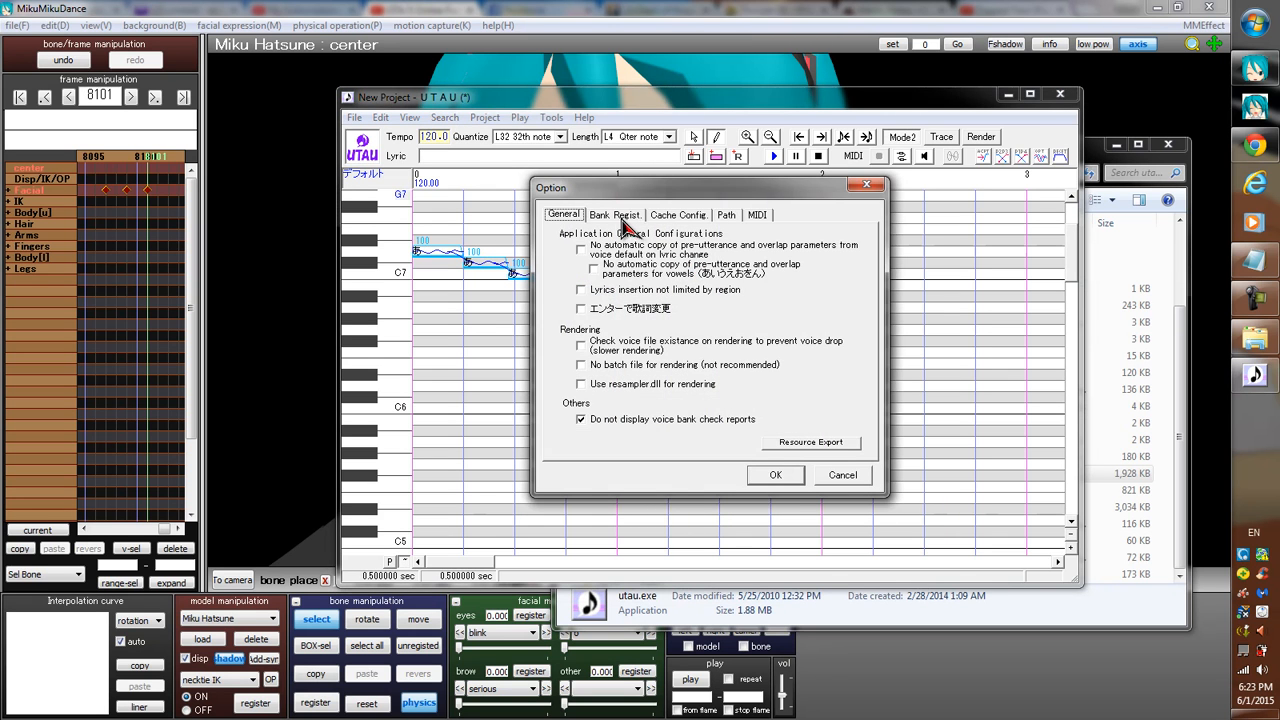
click(616, 218)
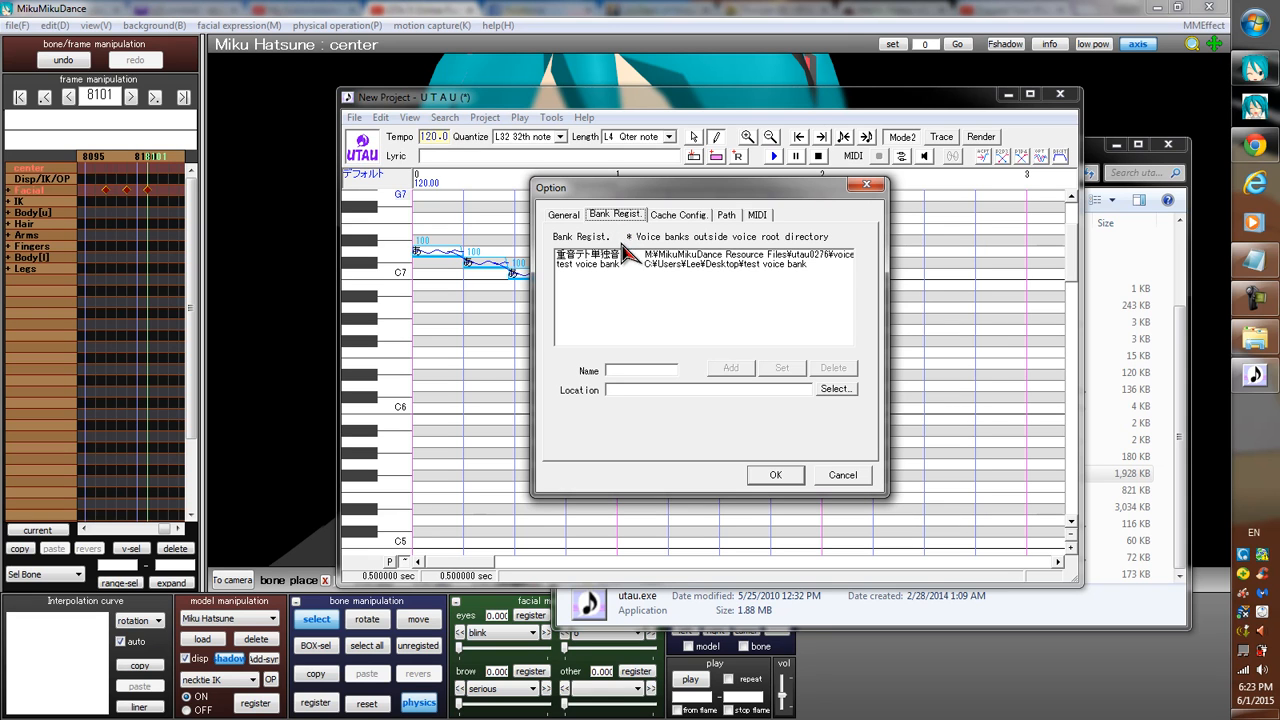
click(838, 392)
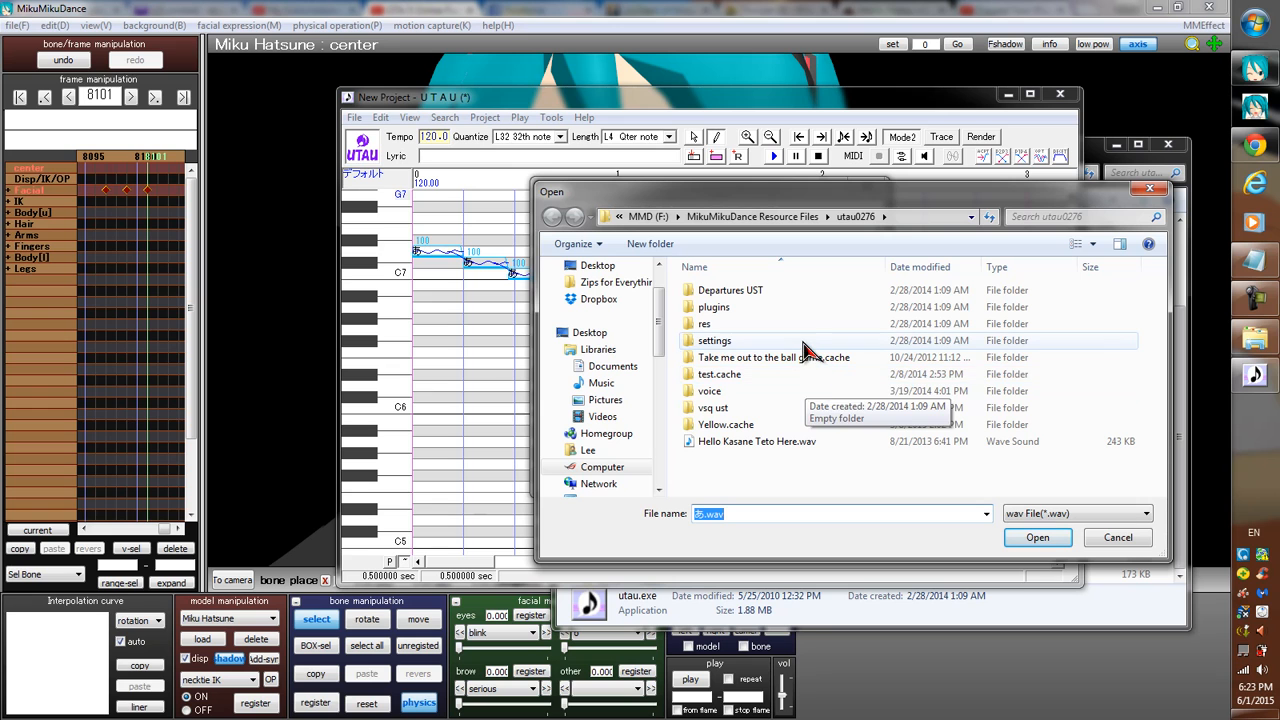
Select あ.wav from the momo momone voice folder as the voice bank location and accept the options.
double_click(704, 394)
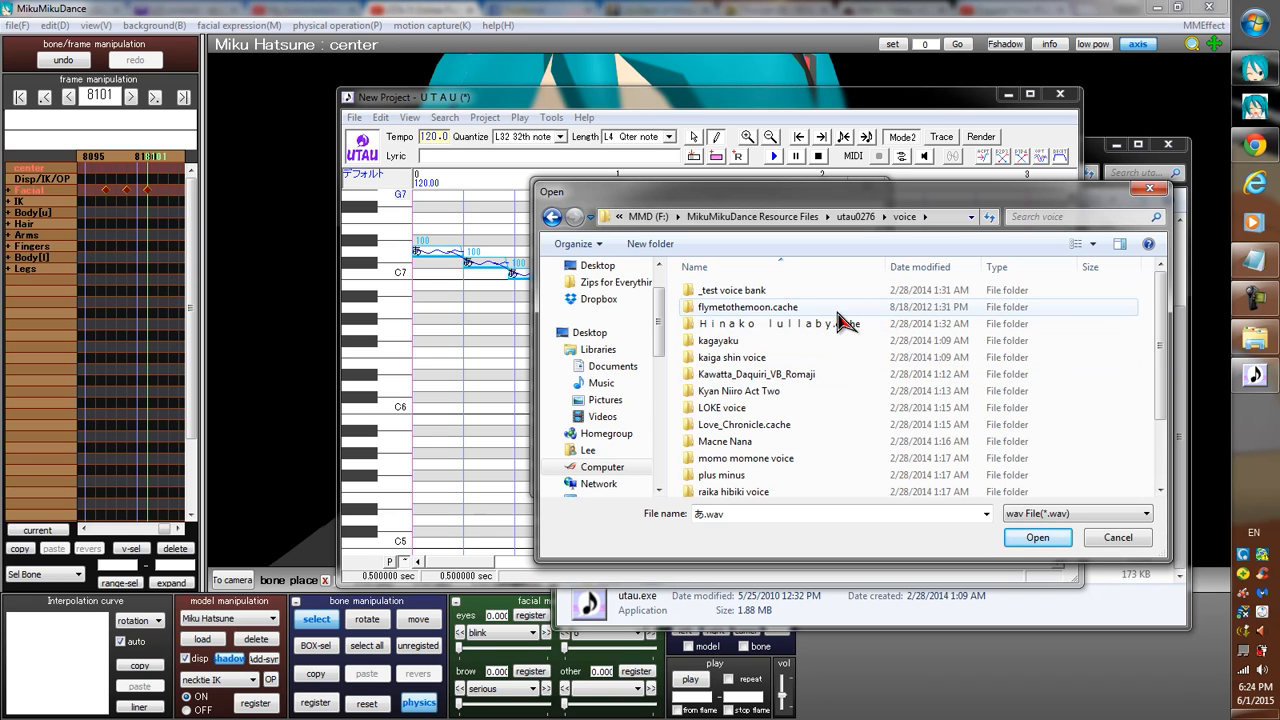
drag(1162, 360, 1163, 405)
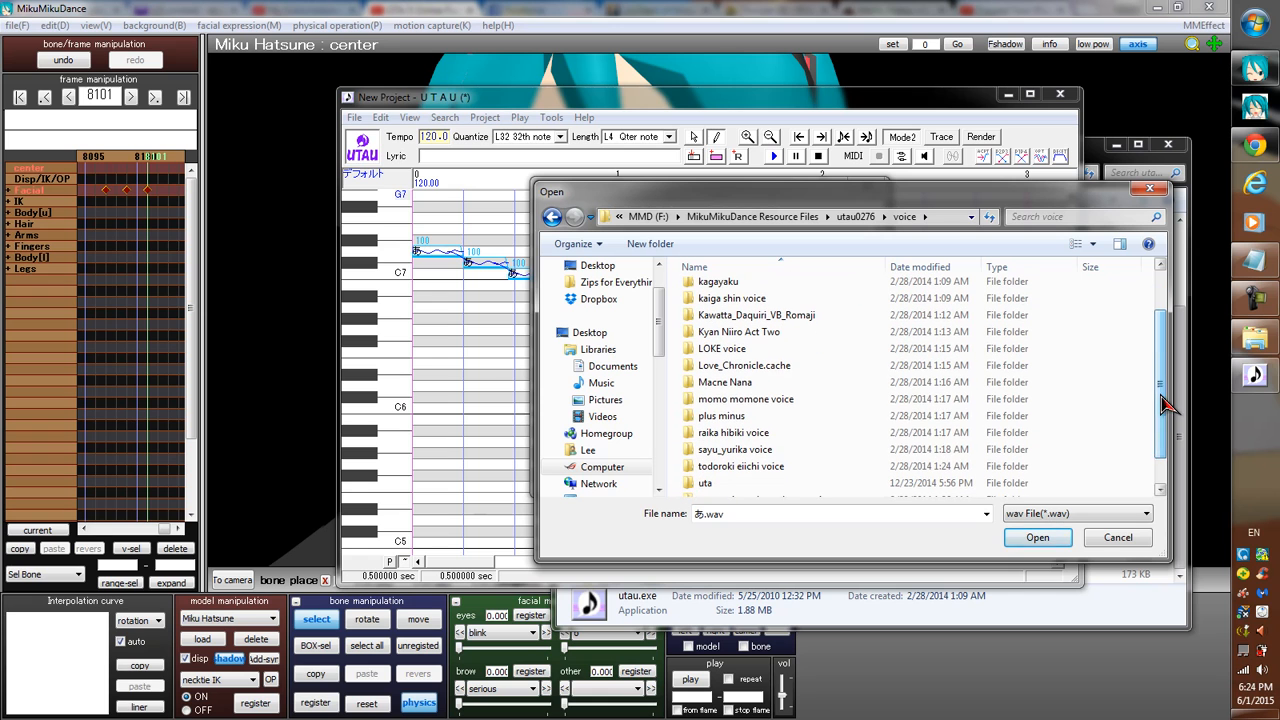
click(736, 403)
double_click(740, 408)
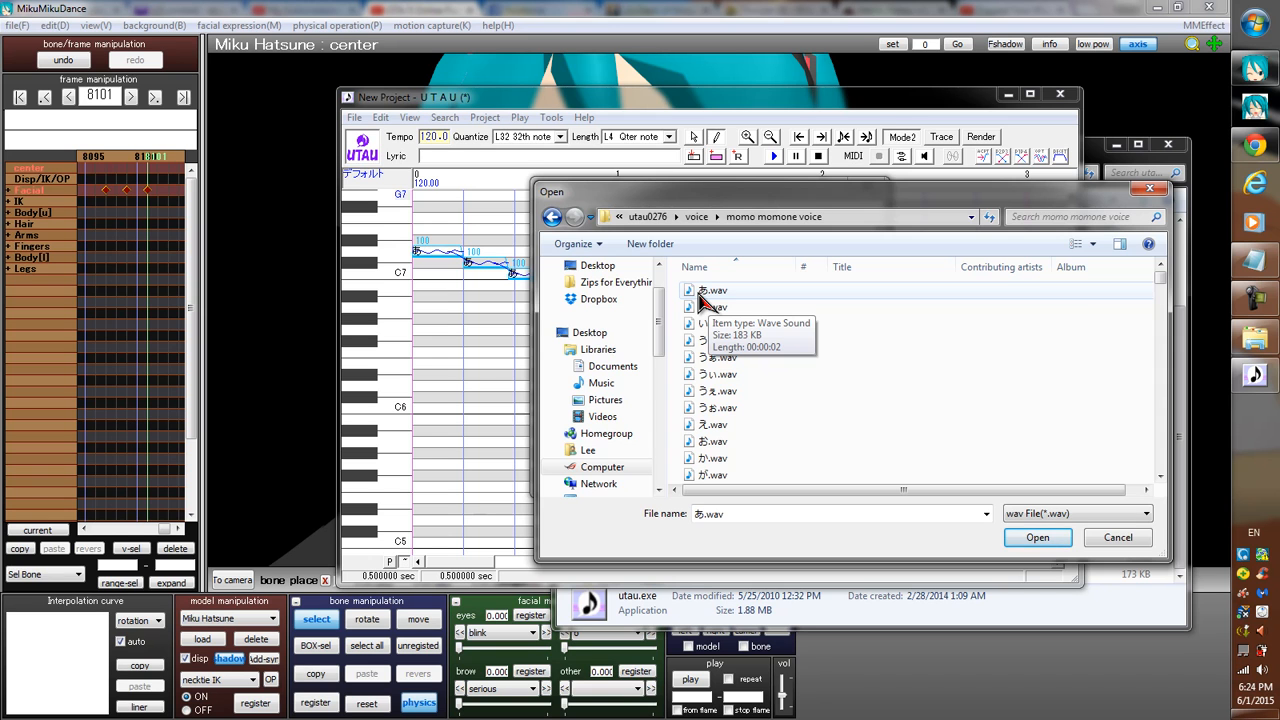
double_click(700, 299)
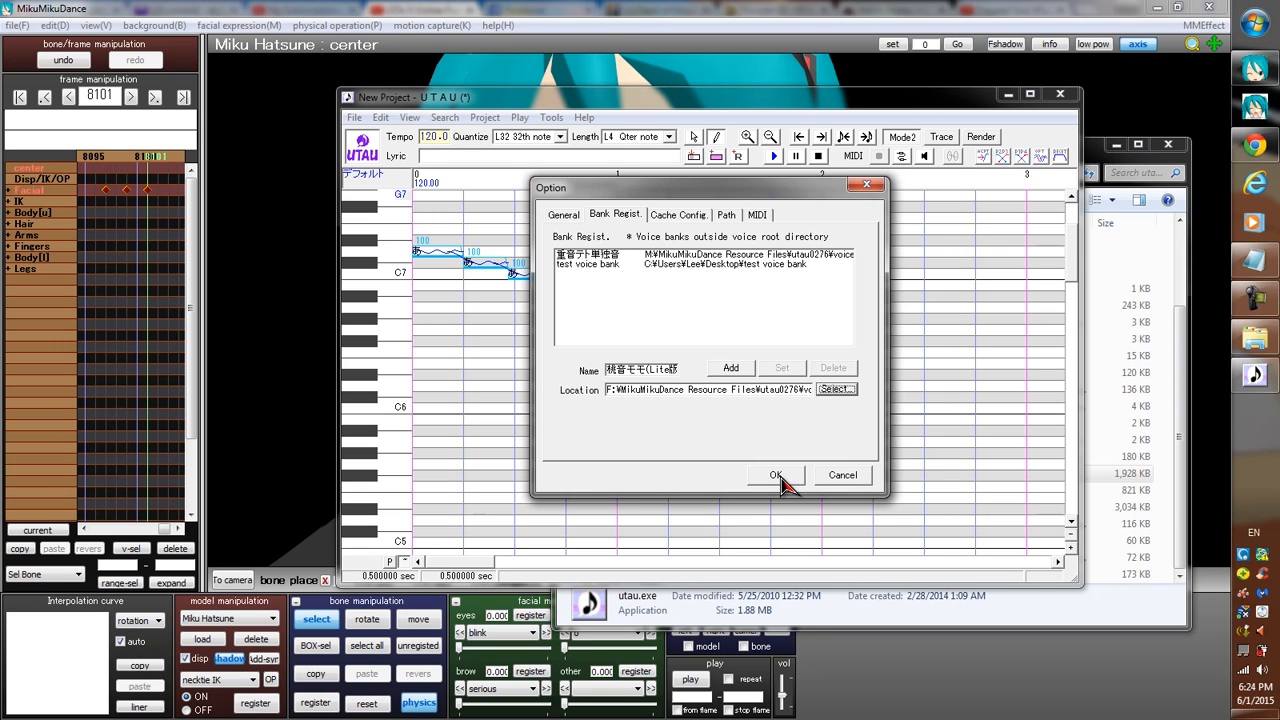
click(776, 476)
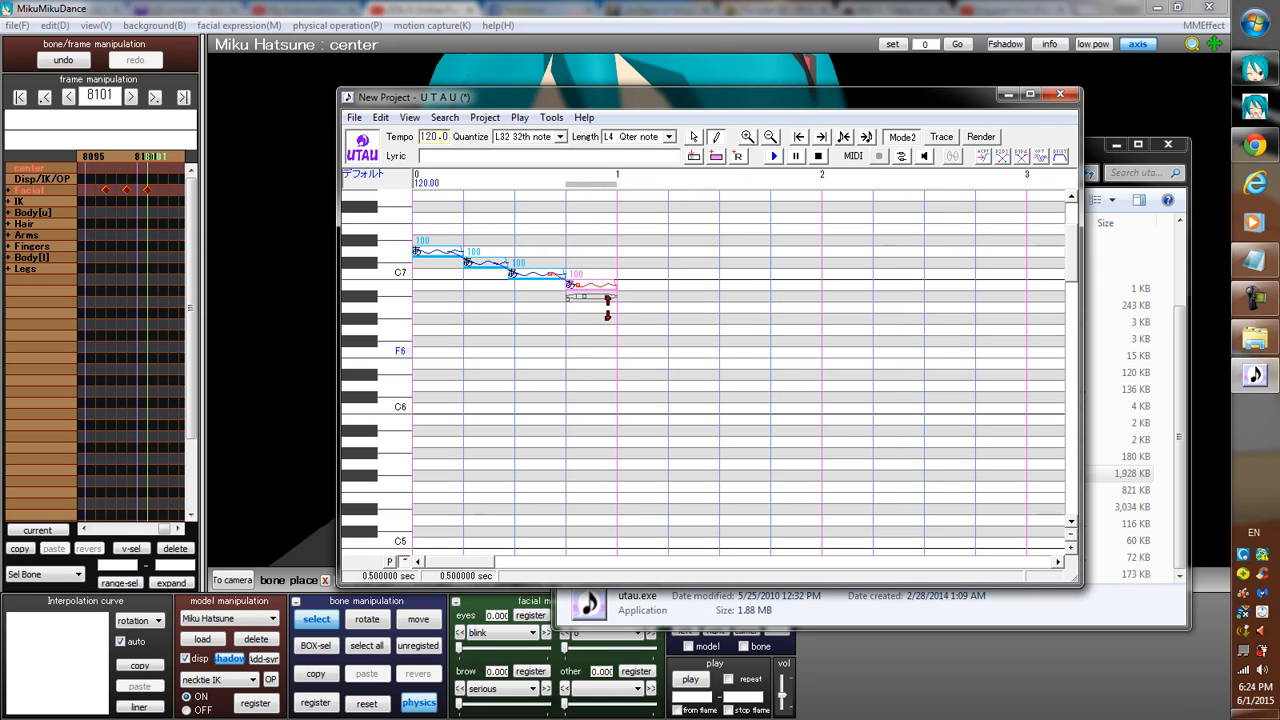
Open the lyric of the first note, on D7, for editing.
click(435, 250)
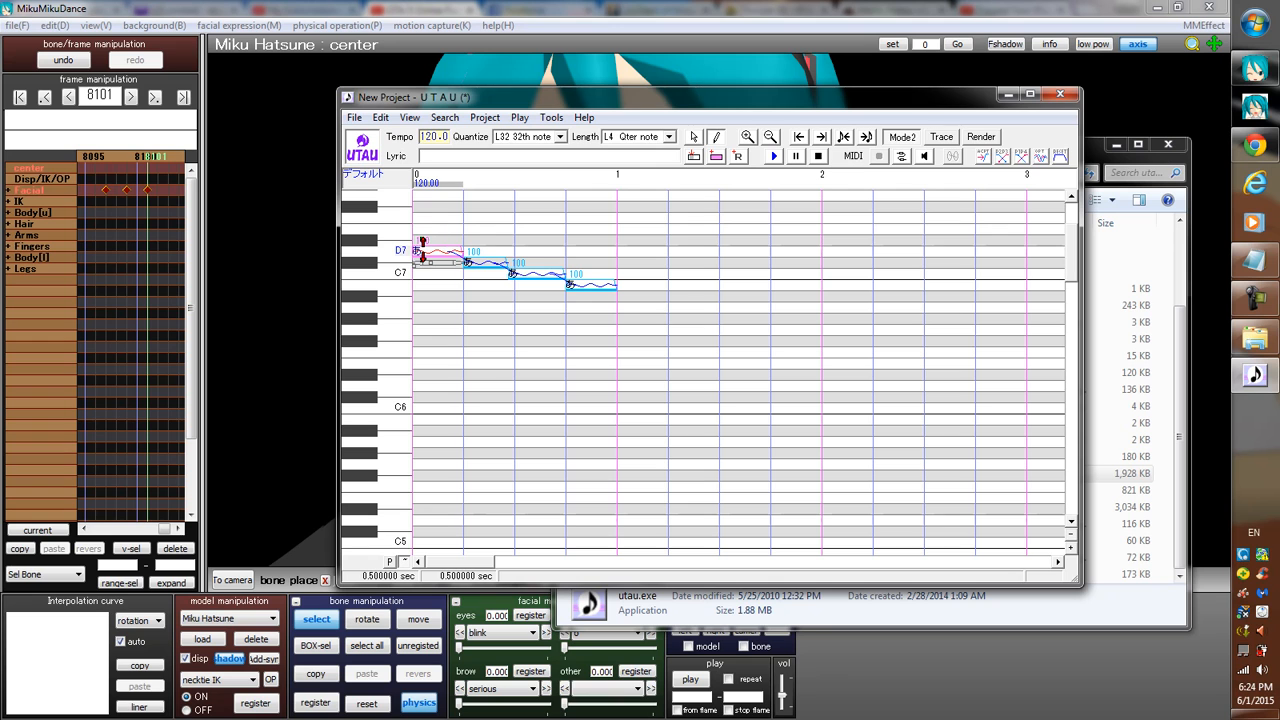
mouse_move(432, 245)
mouse_down()
mouse_move(500, 294)
mouse_move(443, 246)
mouse_up()
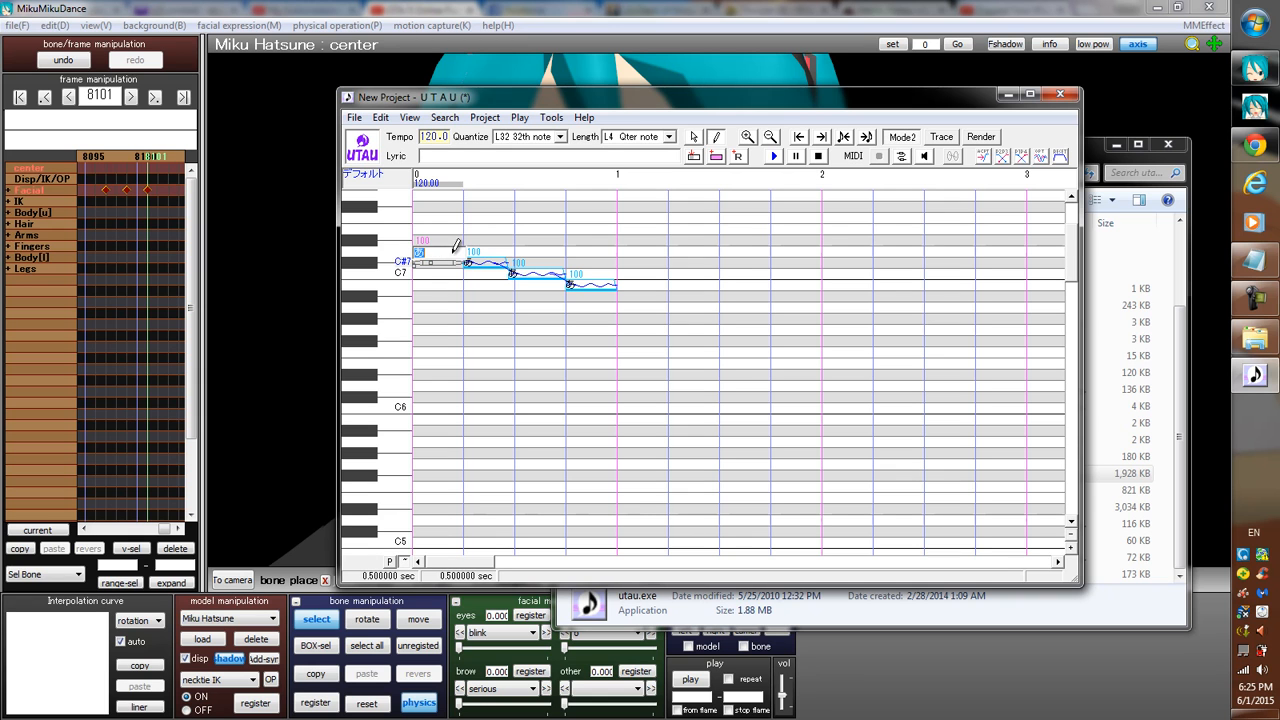
Switch to Notepad and write the example word konnichwa below the list of tutorial topics.
click(1256, 263)
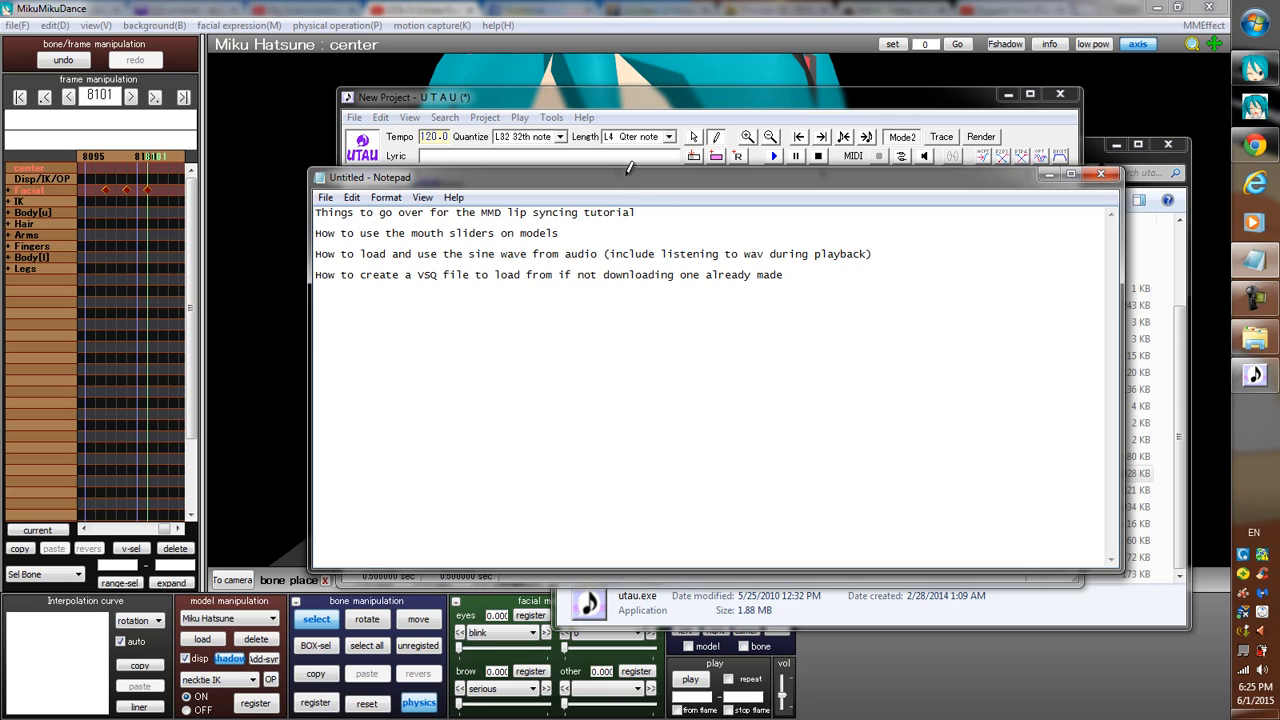
drag(623, 176, 923, 180)
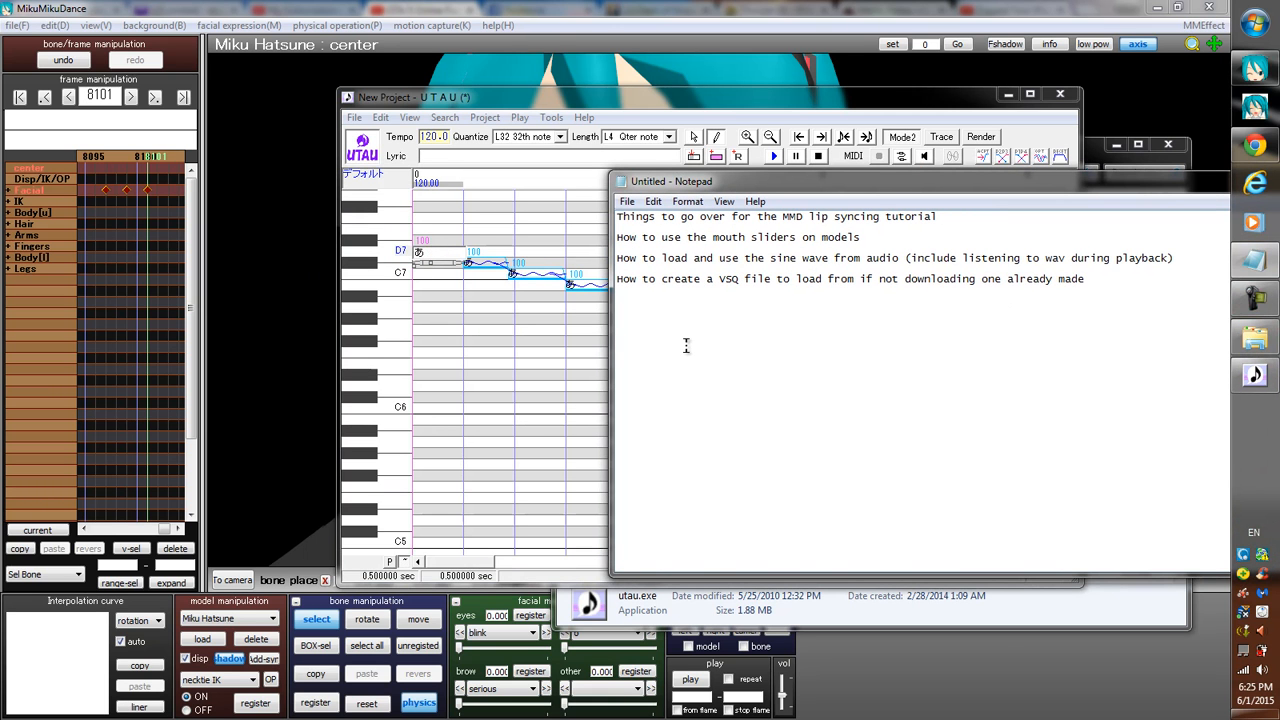
text(a)
key(BackSpace)
text(konnichi)
key(BackSpace)
text(wa)
key(Return)
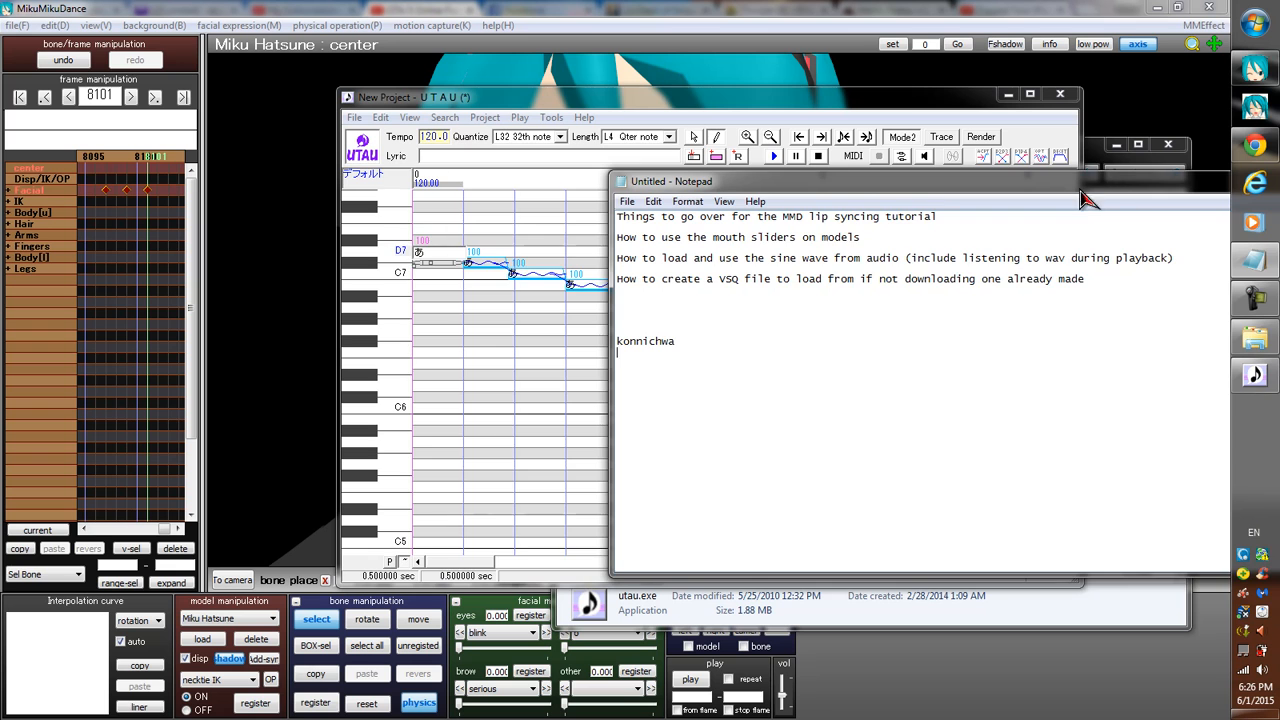
Close Notepad without saving the tutorial notes.
drag(1079, 188, 831, 190)
click(1155, 181)
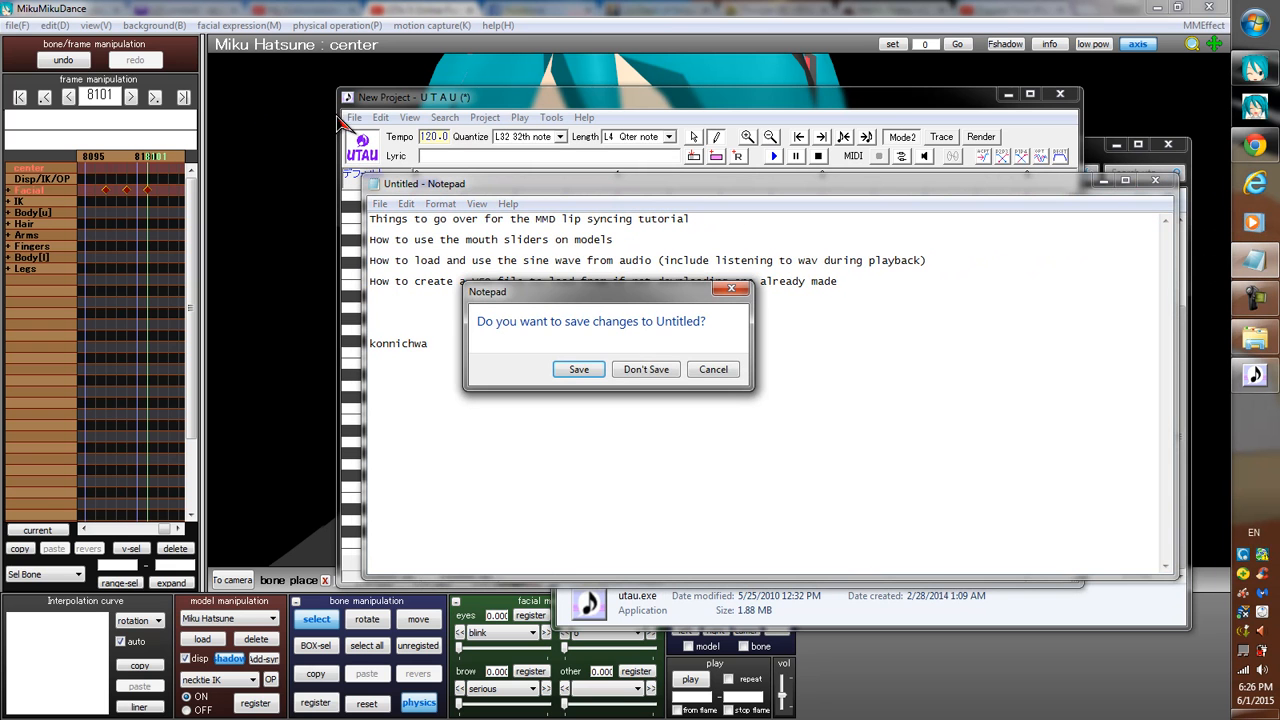
click(645, 372)
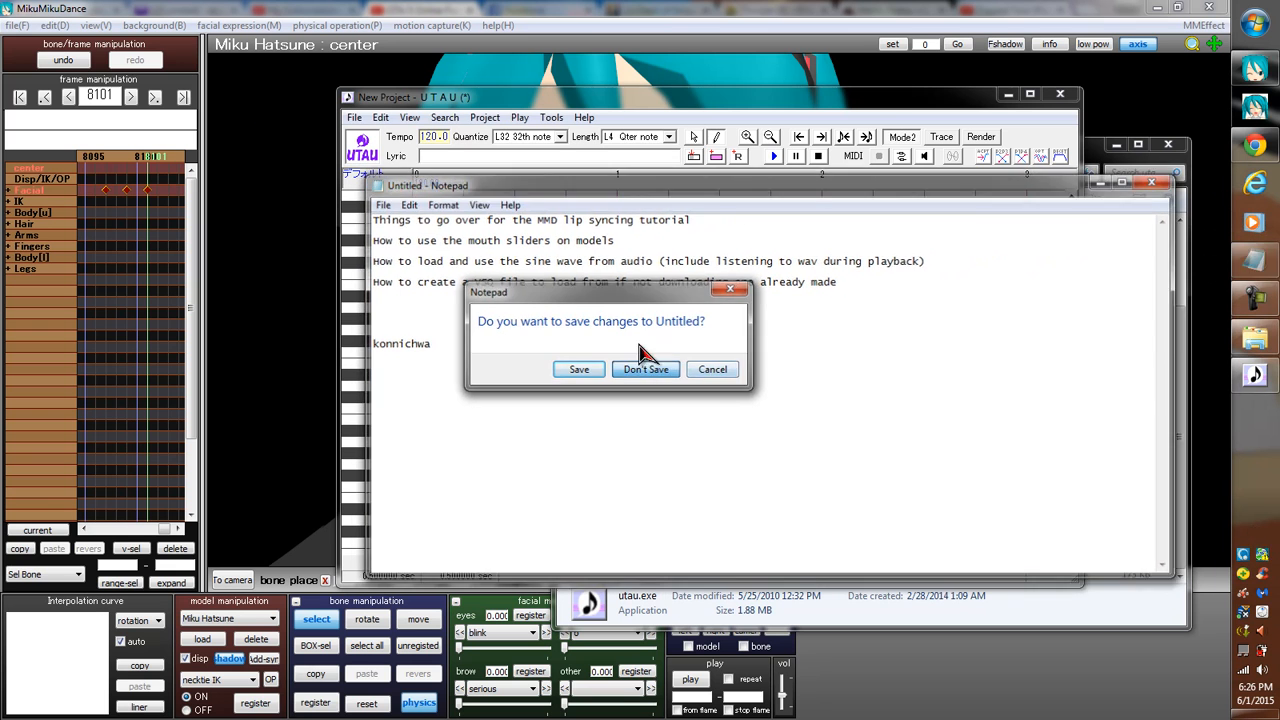
Browse for a voice bank location in the bank registration options and open the Kawatta_Daquiri_VB_Romaji voice folder.
click(551, 117)
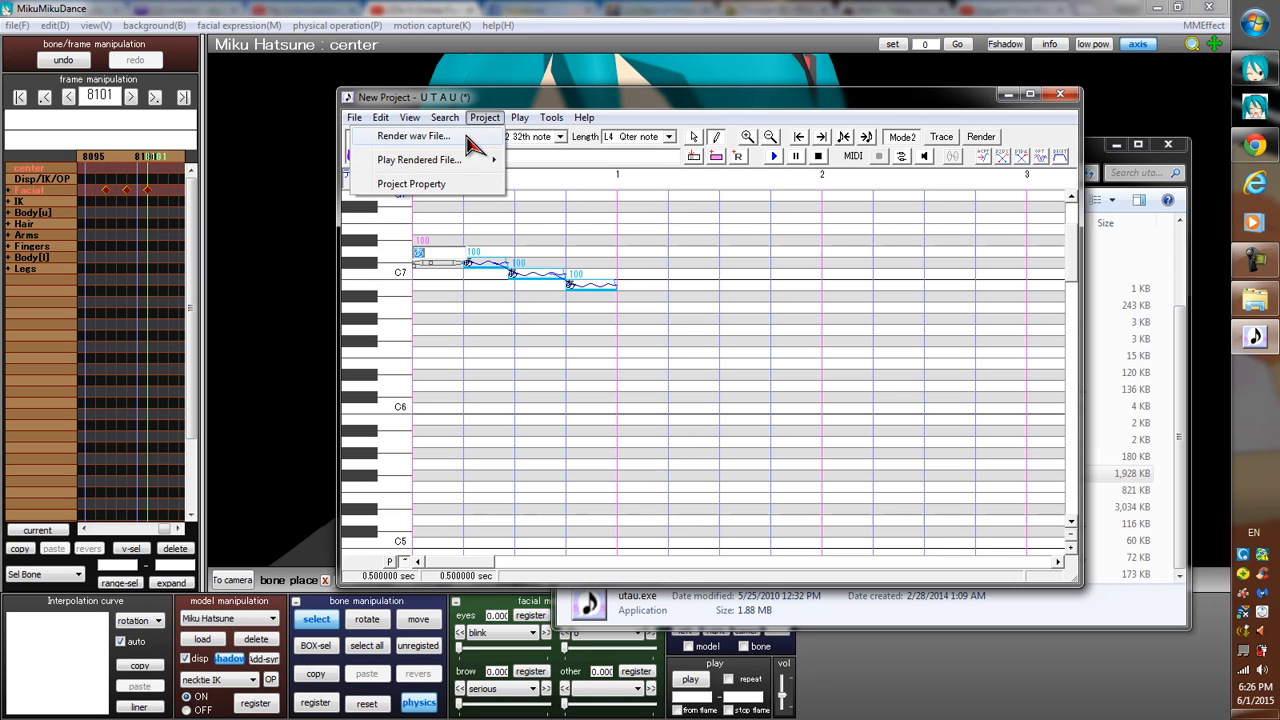
click(440, 249)
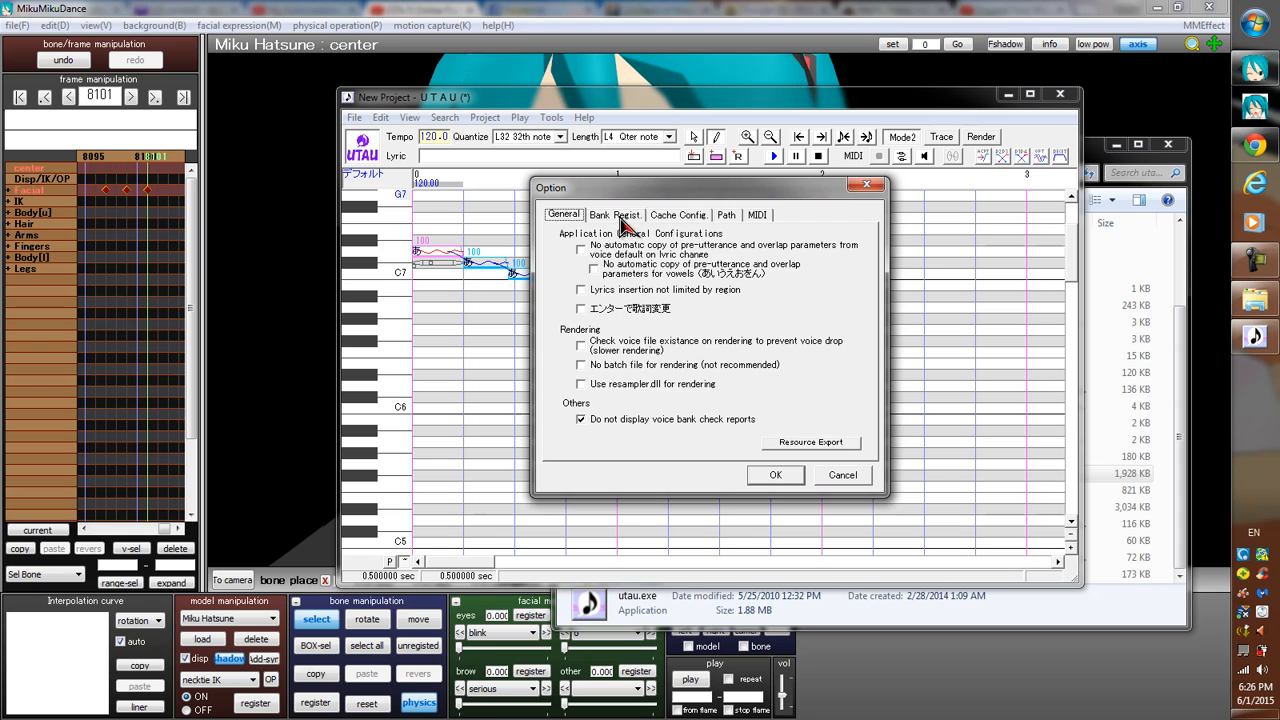
click(614, 214)
click(836, 388)
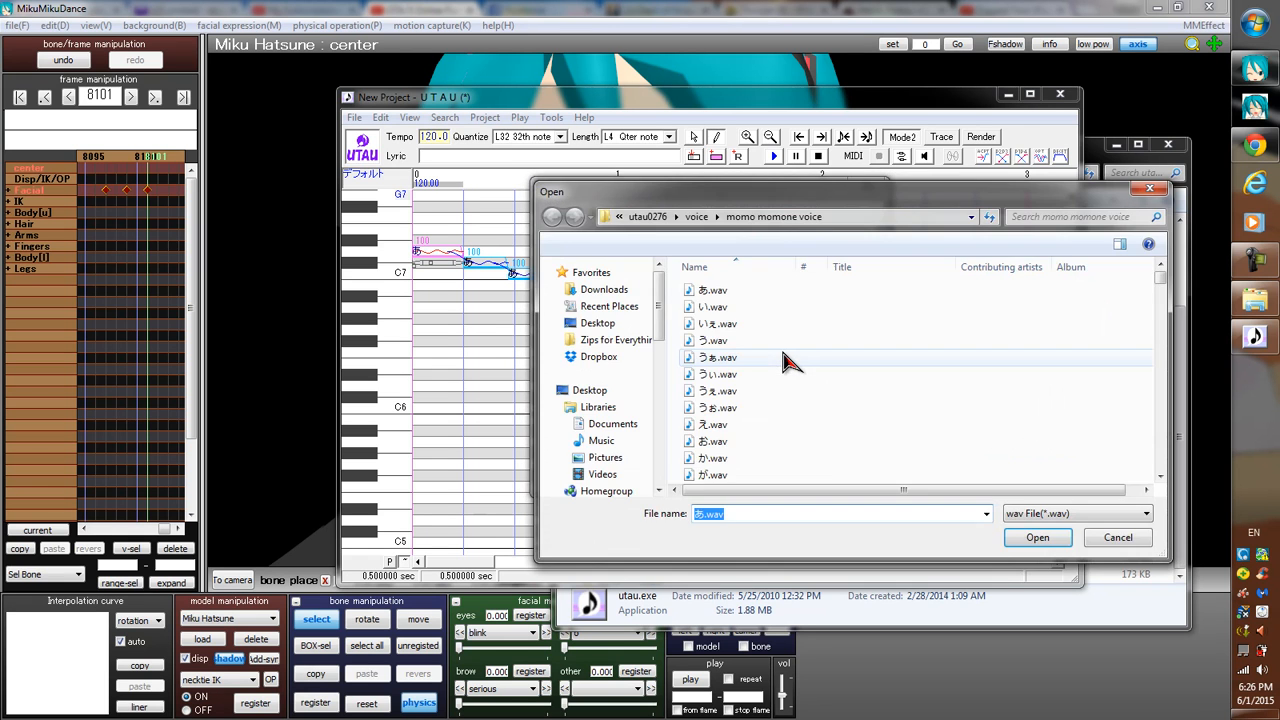
click(698, 219)
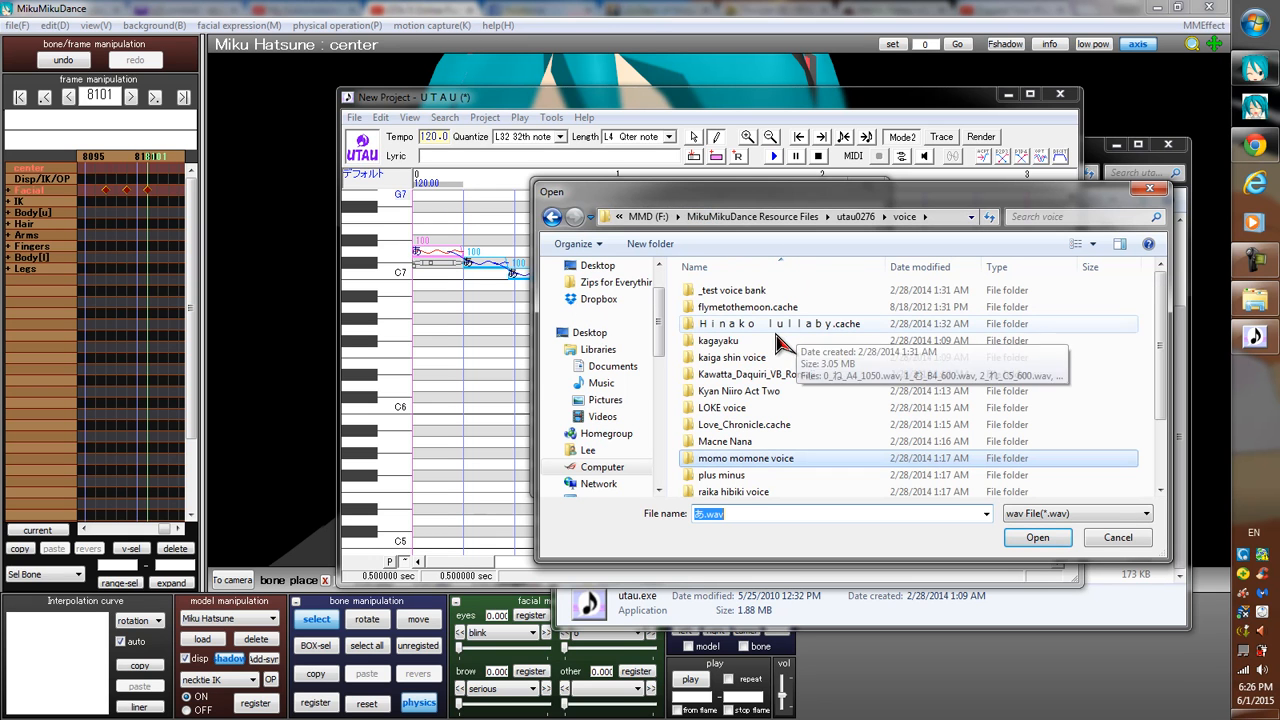
double_click(737, 378)
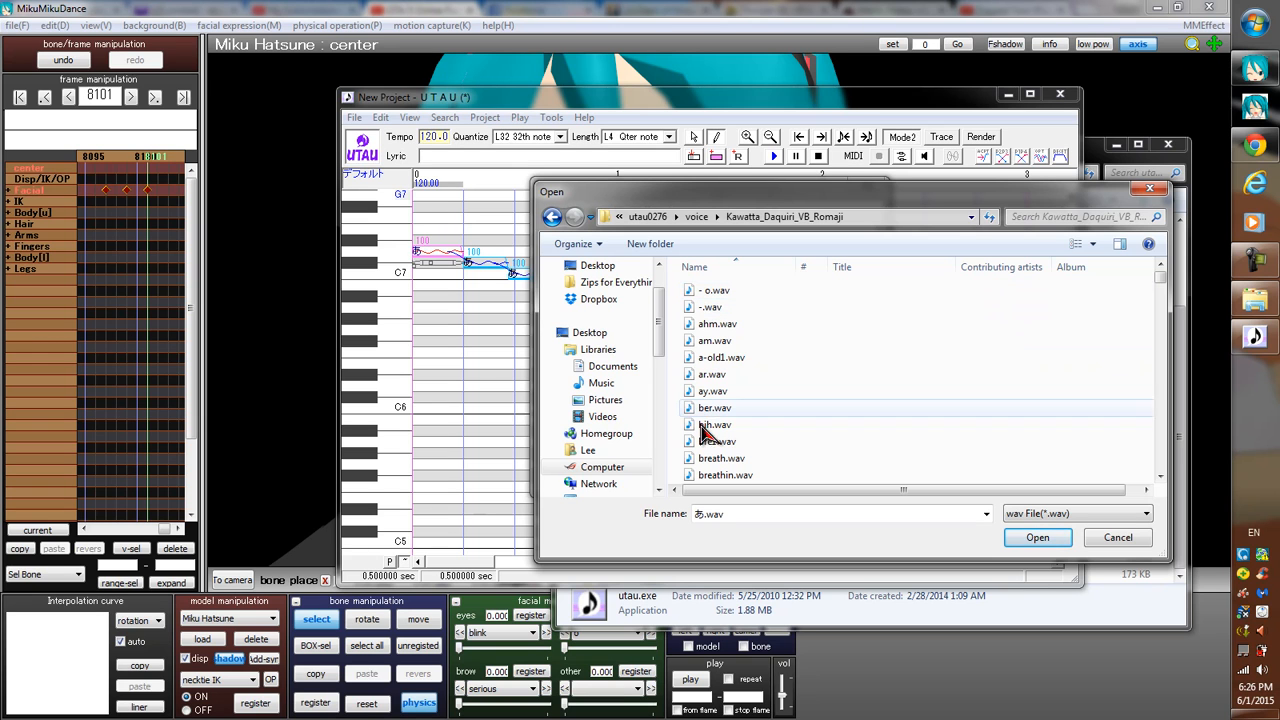
Examine the names of the romaji wav files in the voice folder and leave the options without registering a bank.
click(1159, 477)
click(1159, 477)
click(1159, 477)
click(1159, 477)
click(1159, 477)
click(1159, 477)
click(1159, 477)
click(1159, 477)
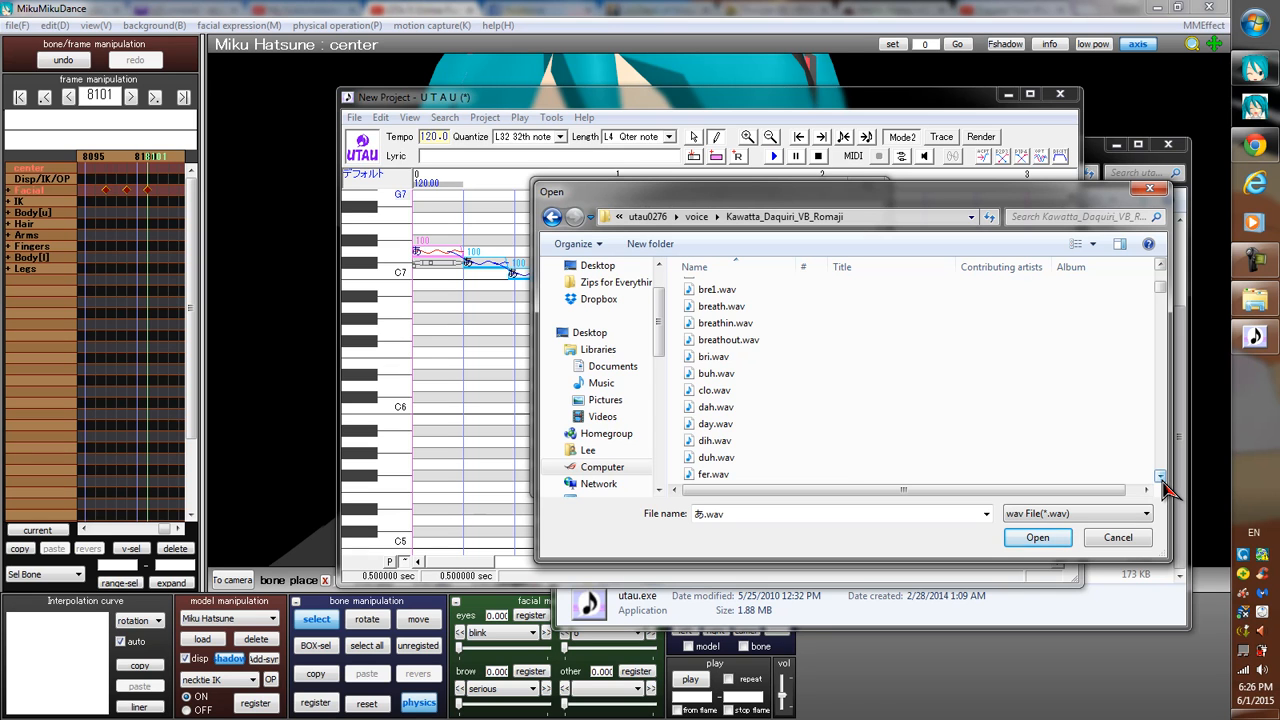
click(1159, 477)
click(1159, 477)
click(1159, 477)
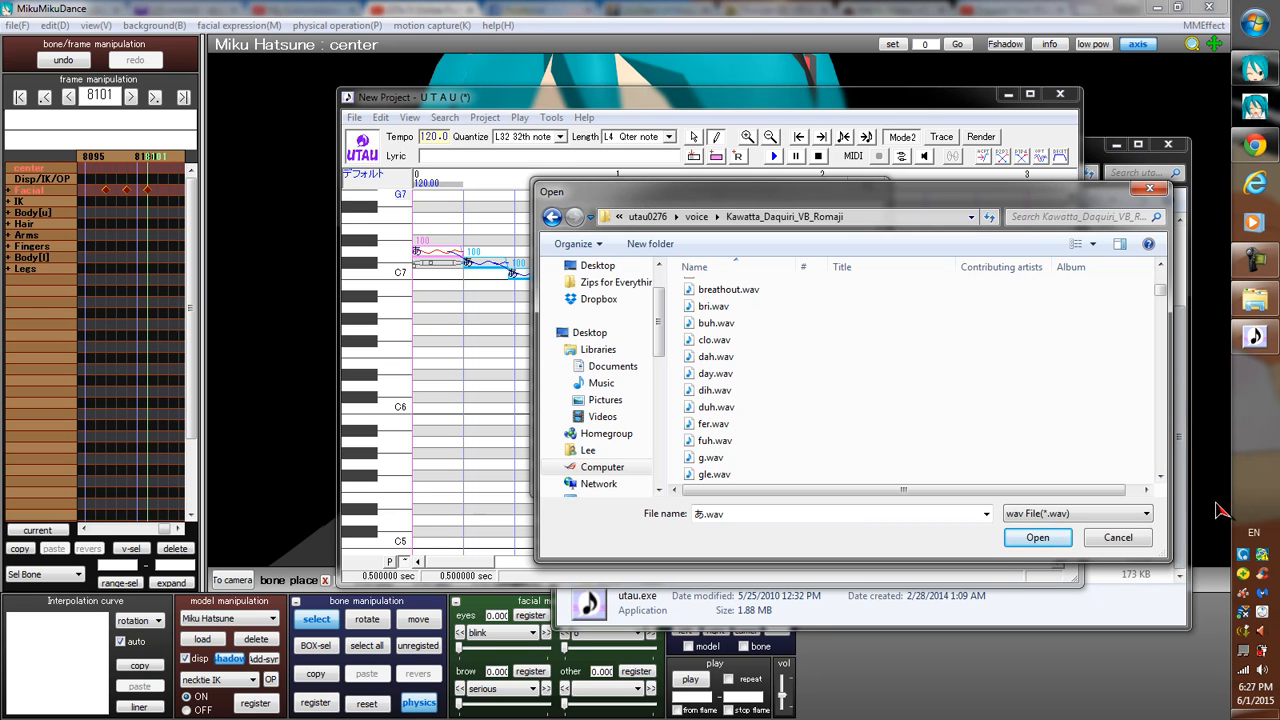
click(1150, 190)
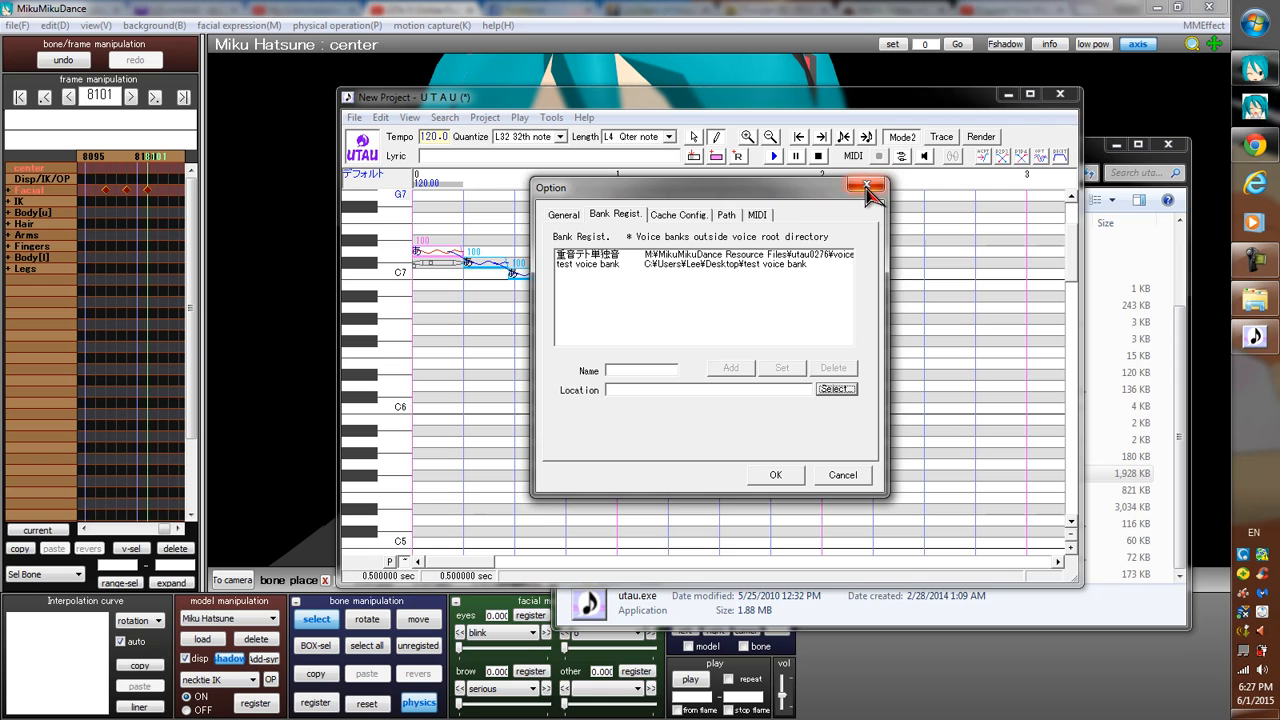
click(866, 184)
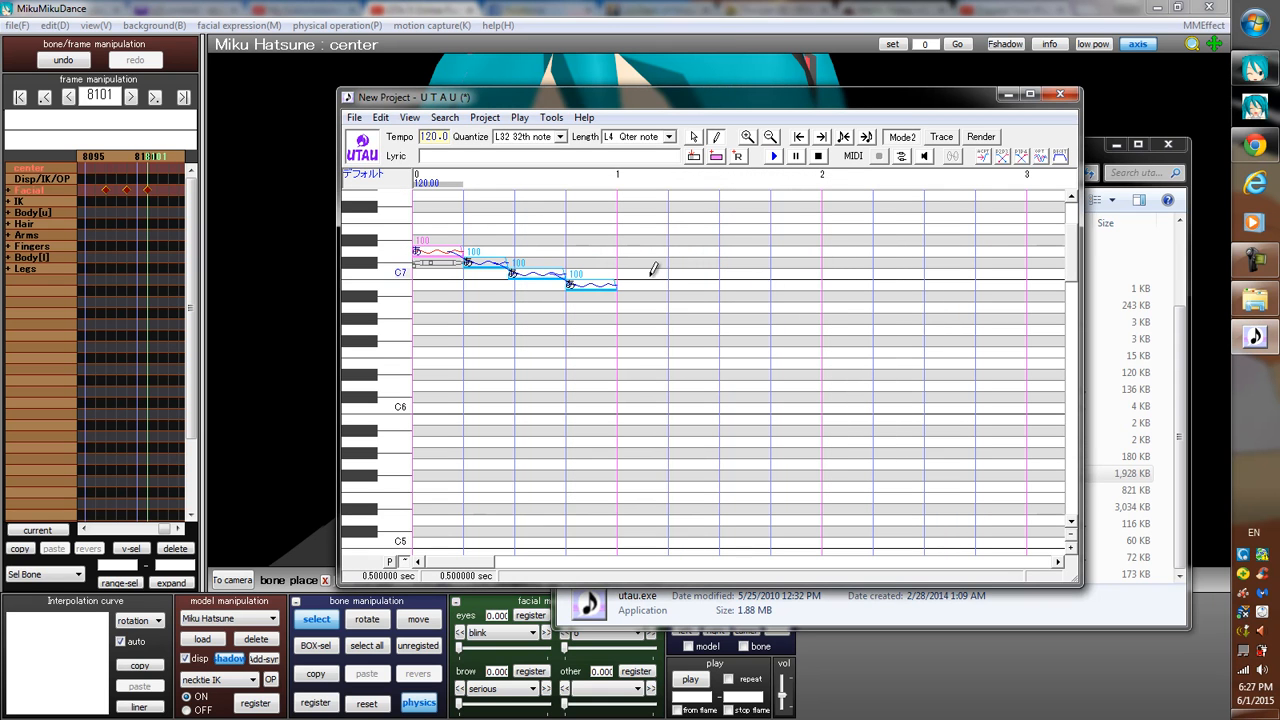
Export the project in VSQ format as New Project.vsq in the momo momone voice folder.
click(559, 126)
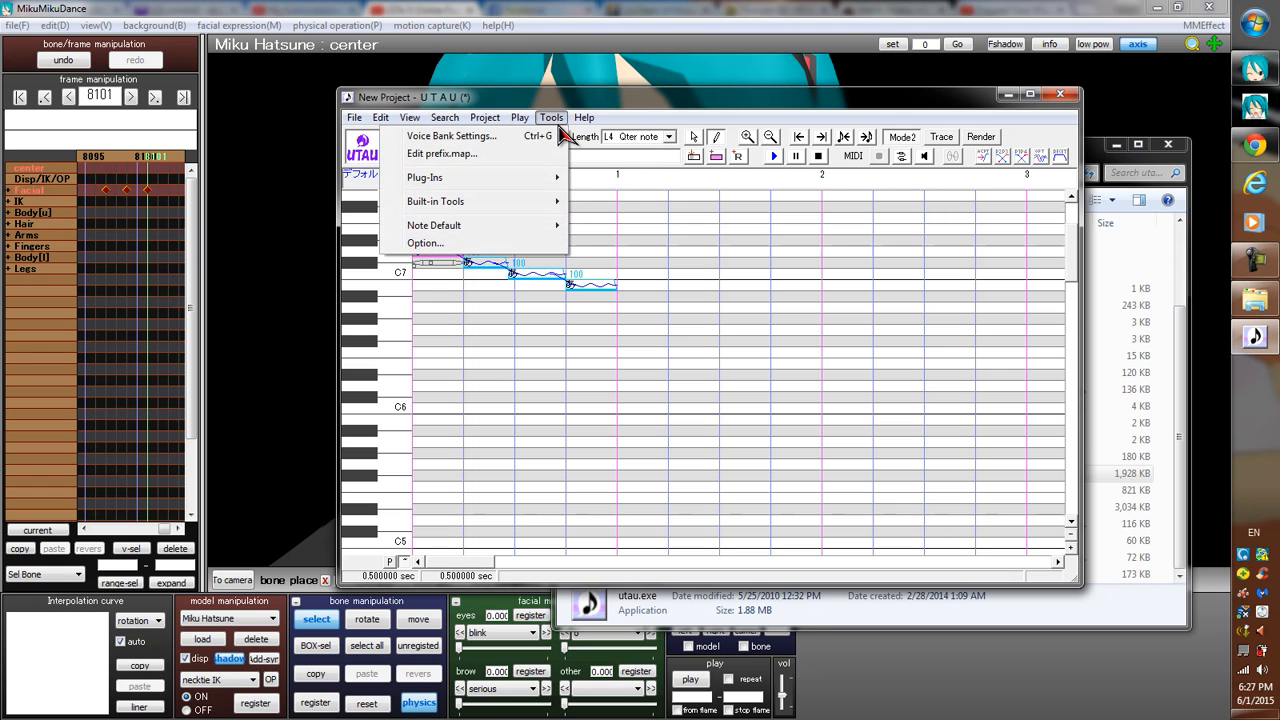
mouse_move(512, 117)
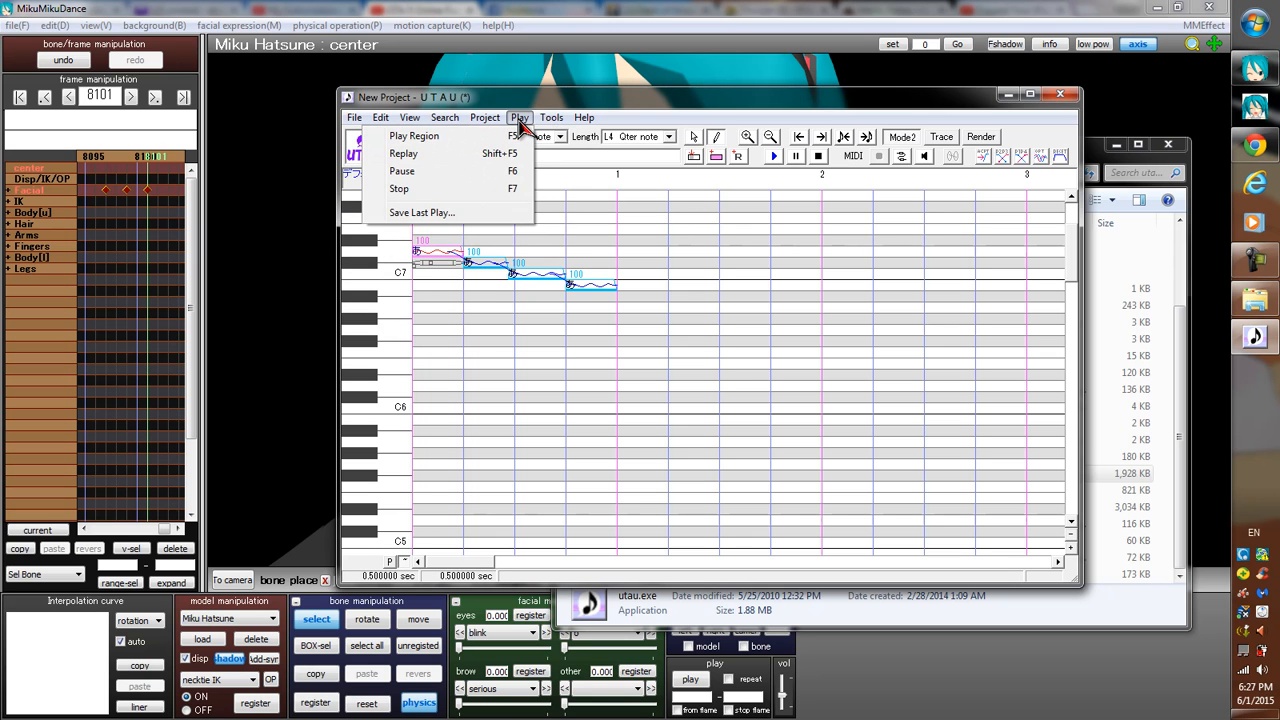
mouse_move(412, 122)
mouse_move(355, 120)
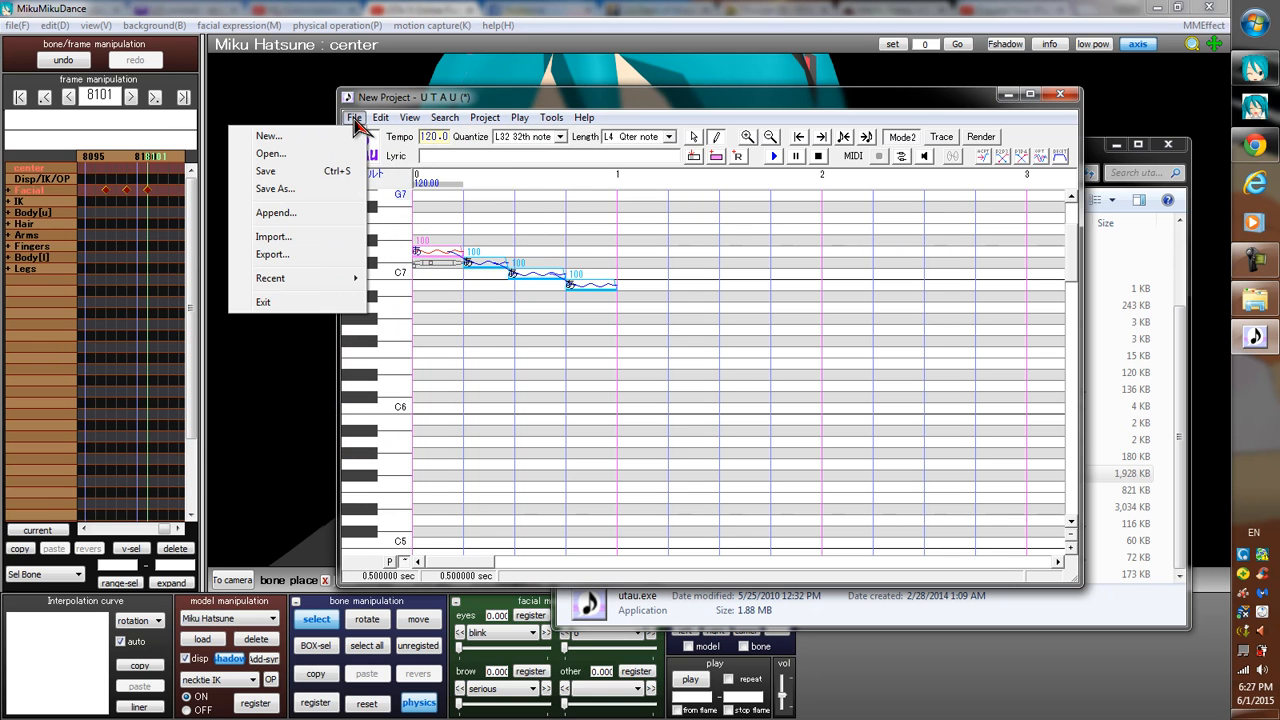
click(268, 262)
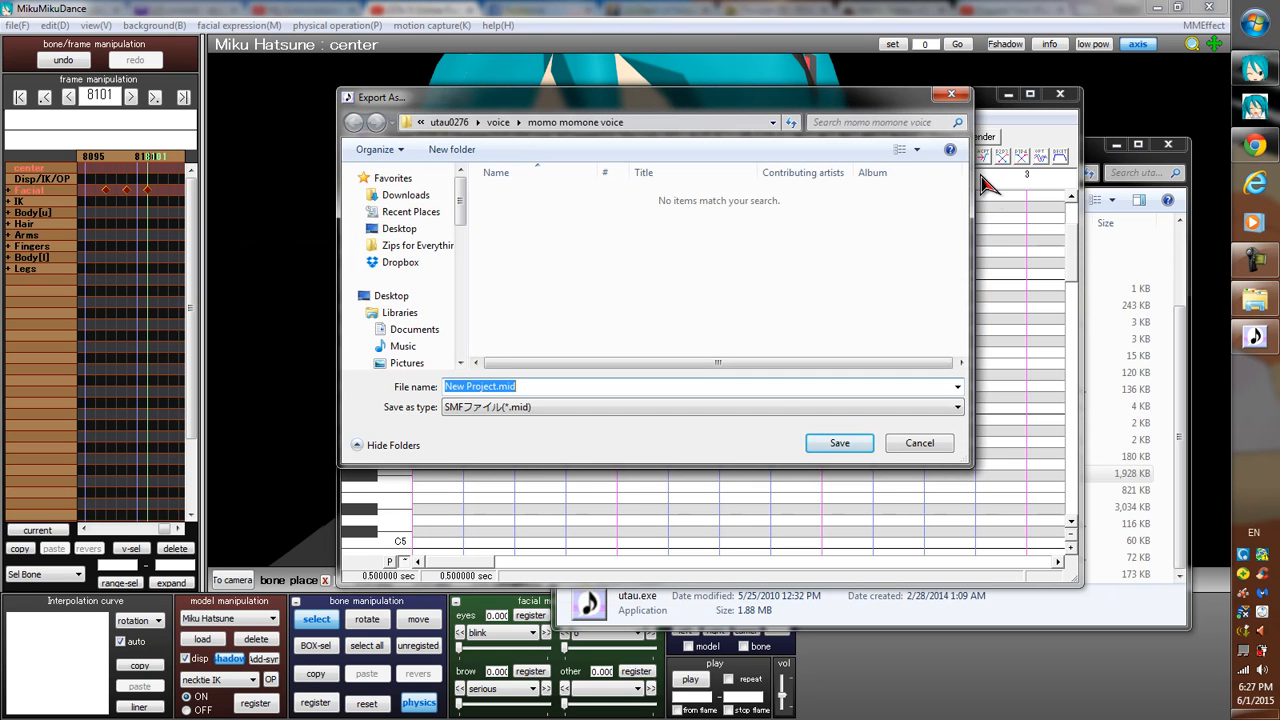
click(666, 409)
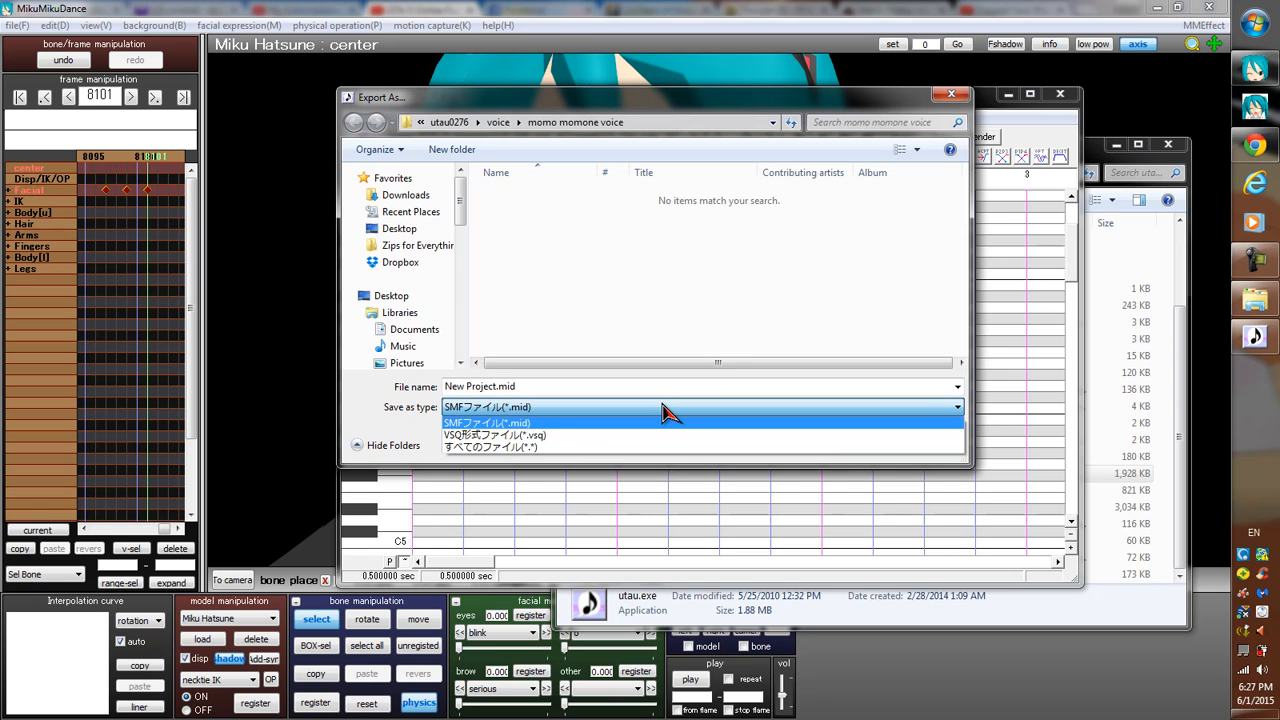
click(662, 410)
click(657, 406)
click(546, 437)
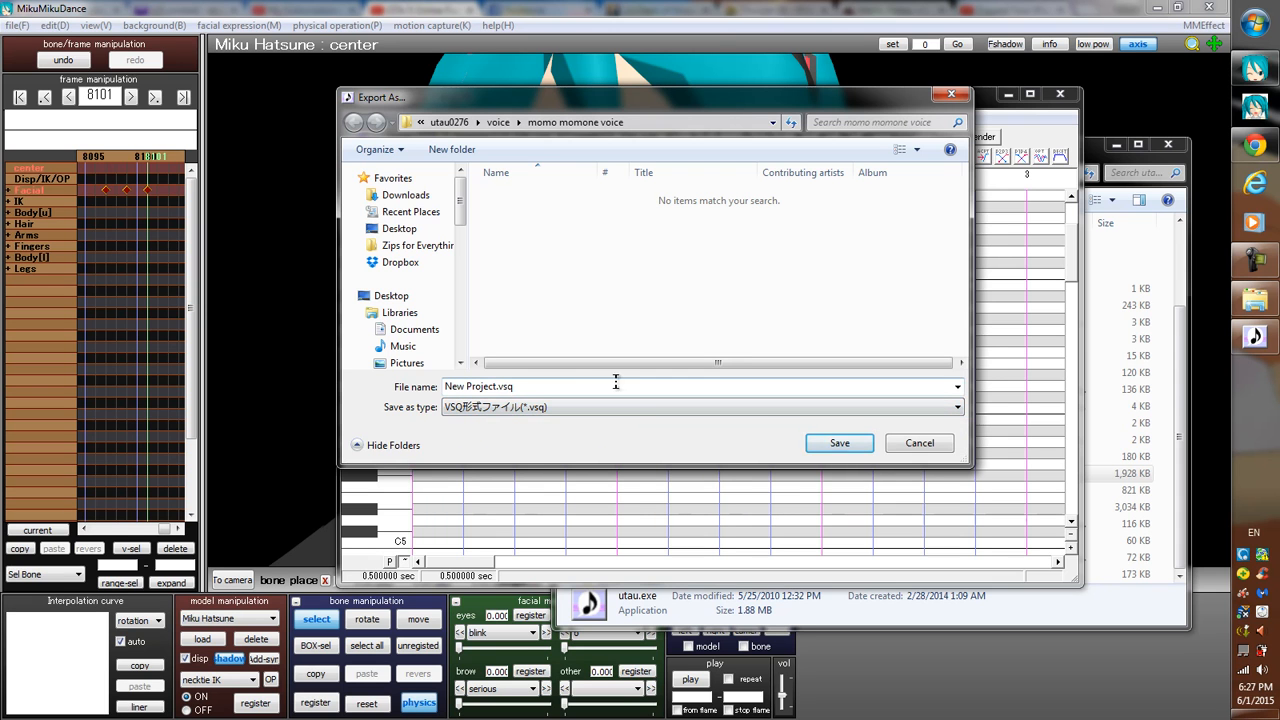
click(838, 447)
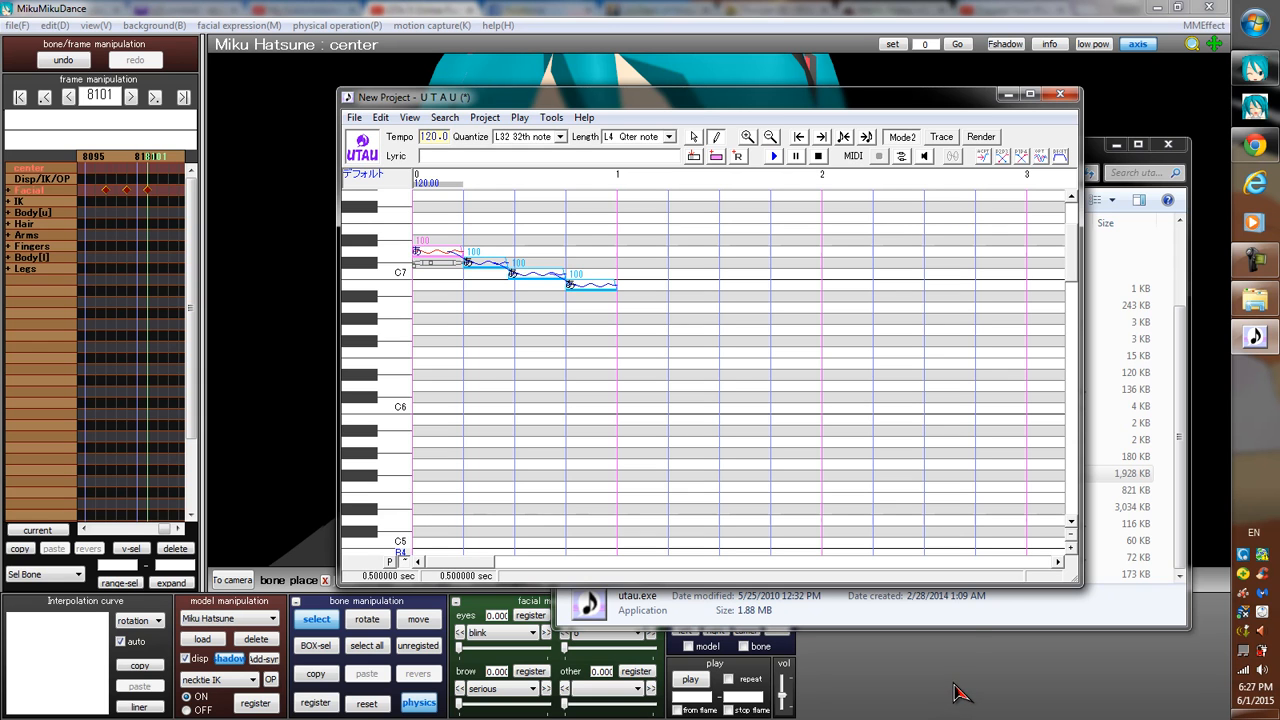
Close UTAU without saving the modified project and close the UTAU program folder to return to MikuMikuDance.
click(1062, 97)
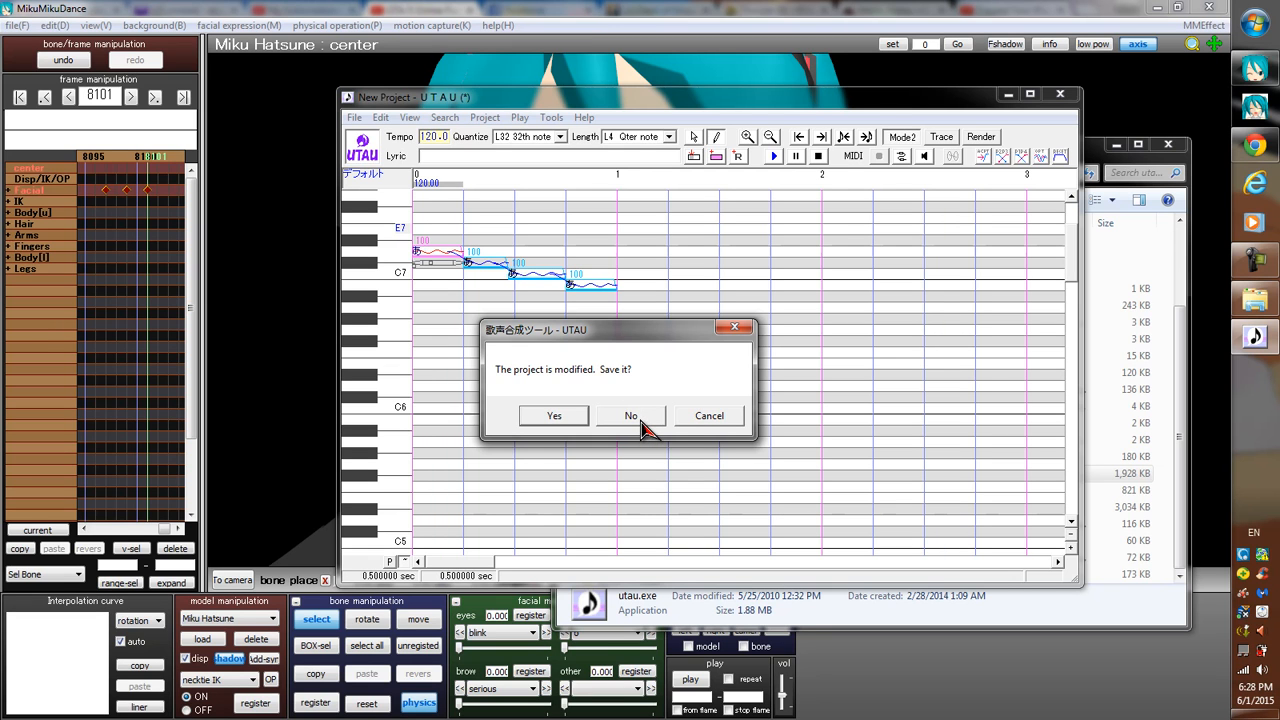
click(640, 418)
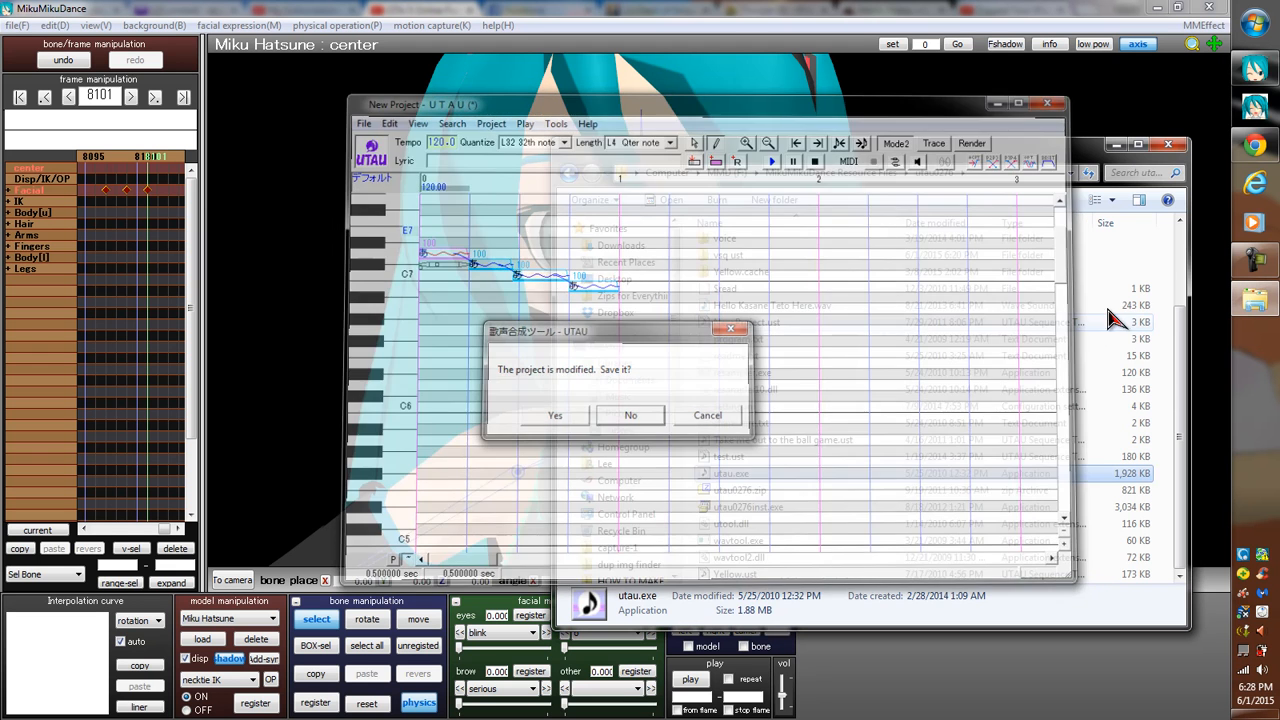
click(1168, 146)
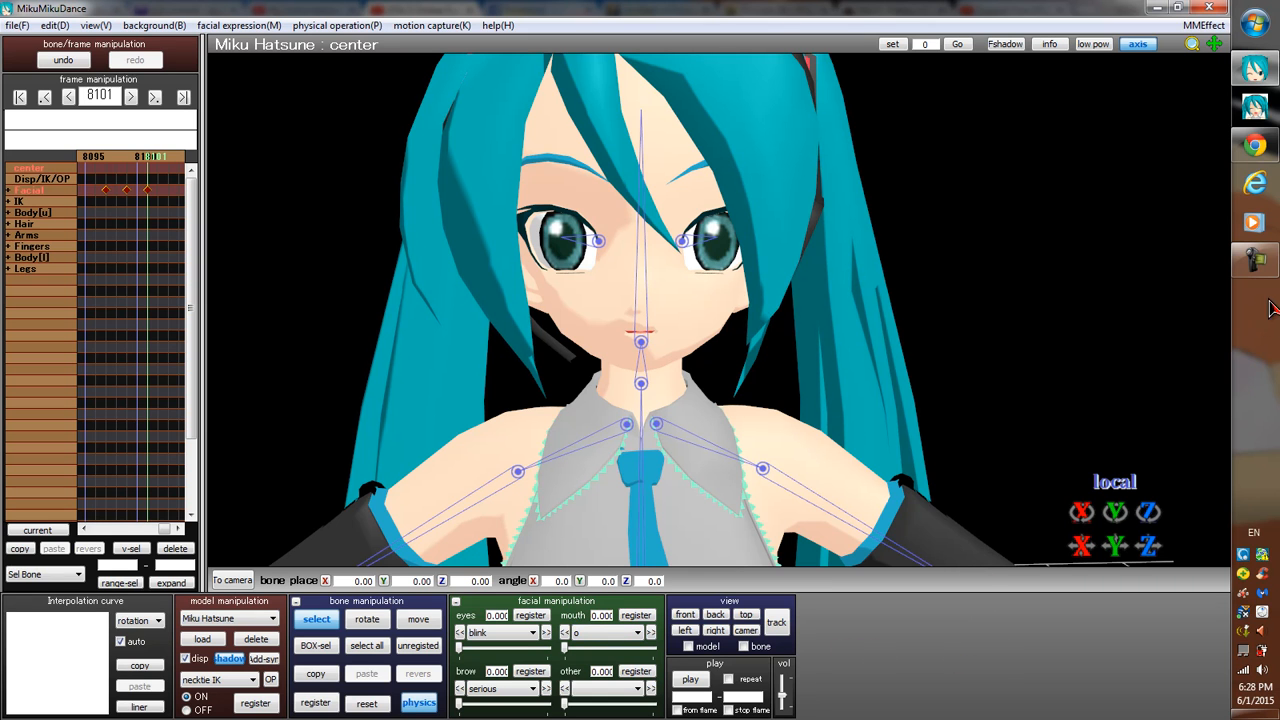
mouse_move(1260, 268)
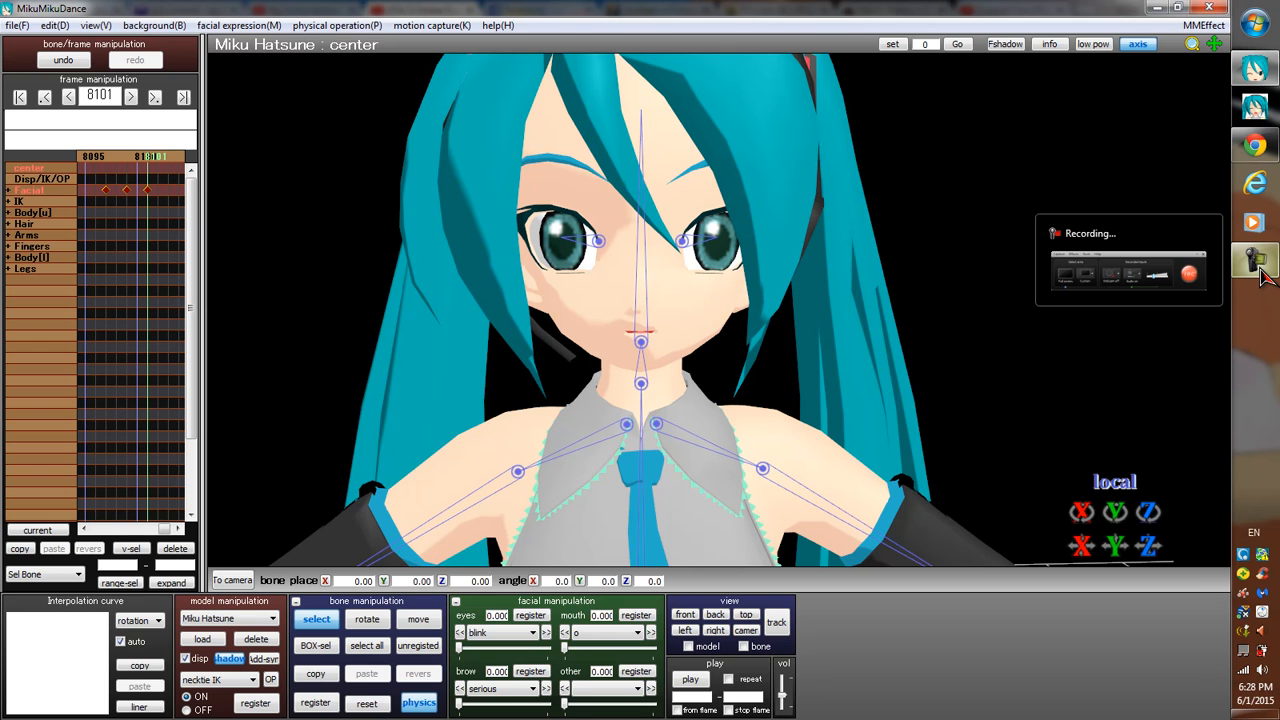
click(1258, 264)
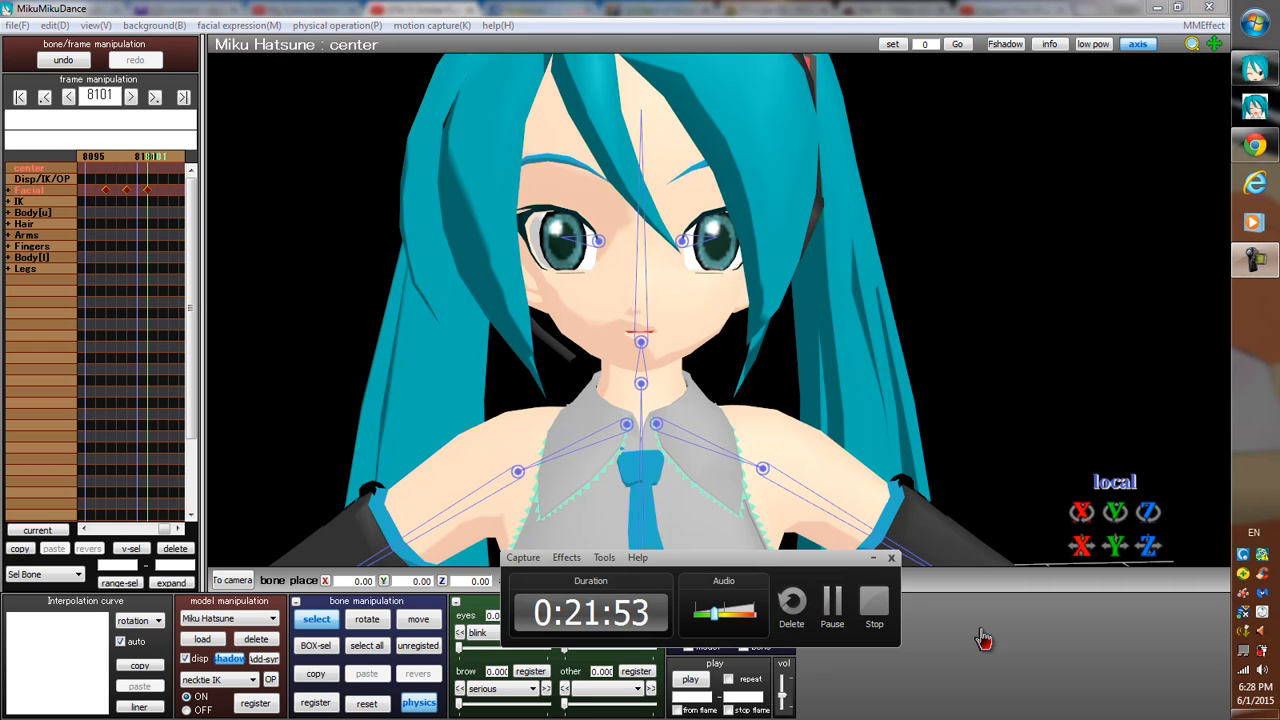